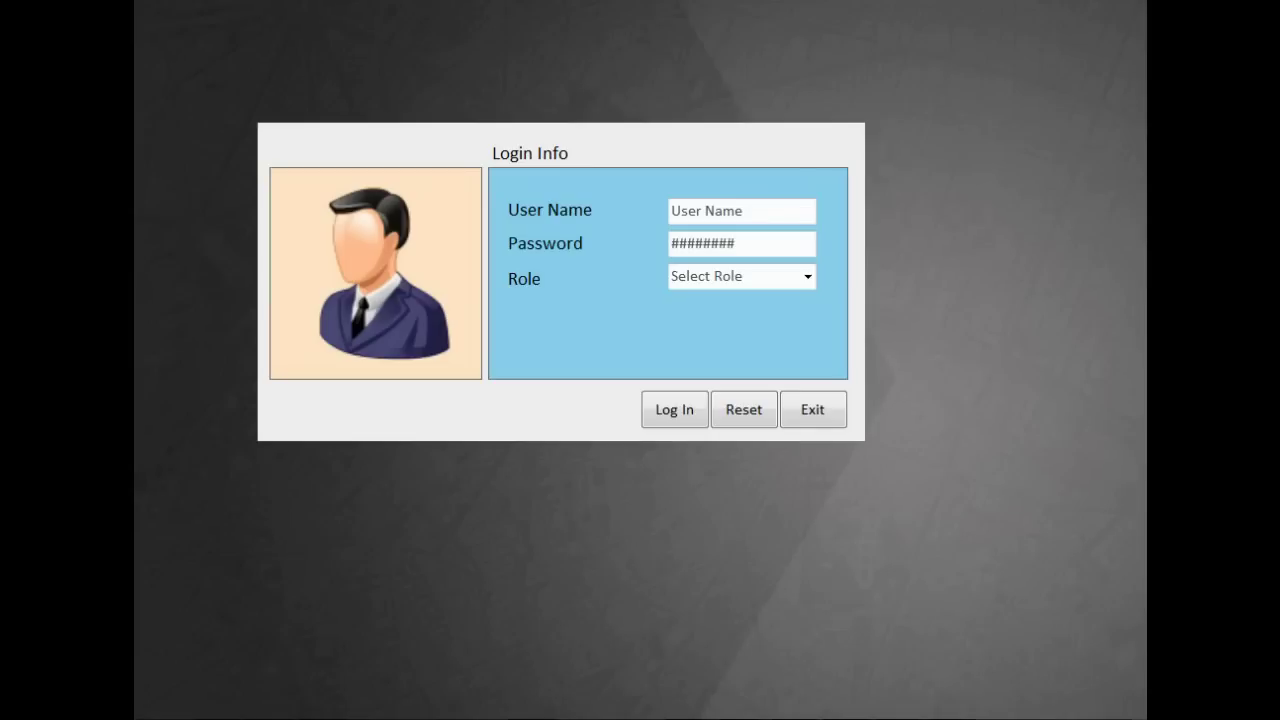
Step: Enter the user name and the account password in the login form
{"action": "left_click", "coordinate": [740, 205]}
{"action": "type", "text": "sahil"}
{"action": "key", "text": "Tab"}
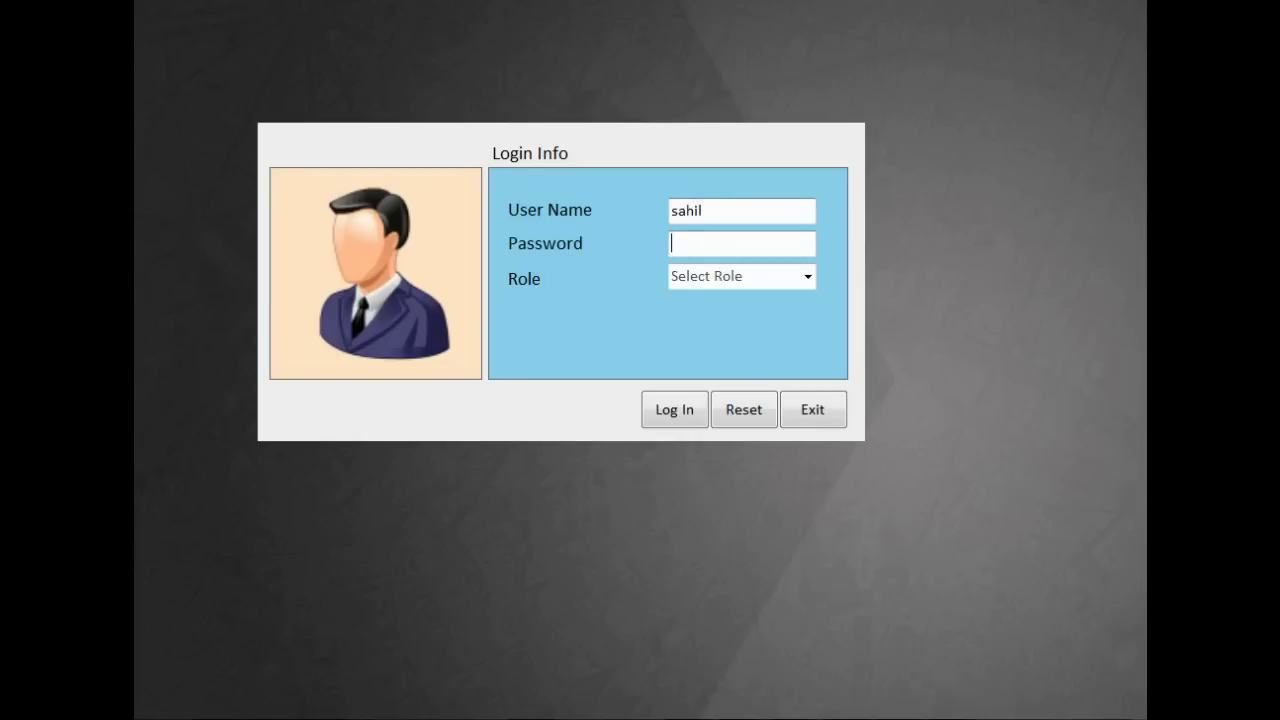
{"action": "type", "text": "#"}
{"action": "key", "text": "Tab"}
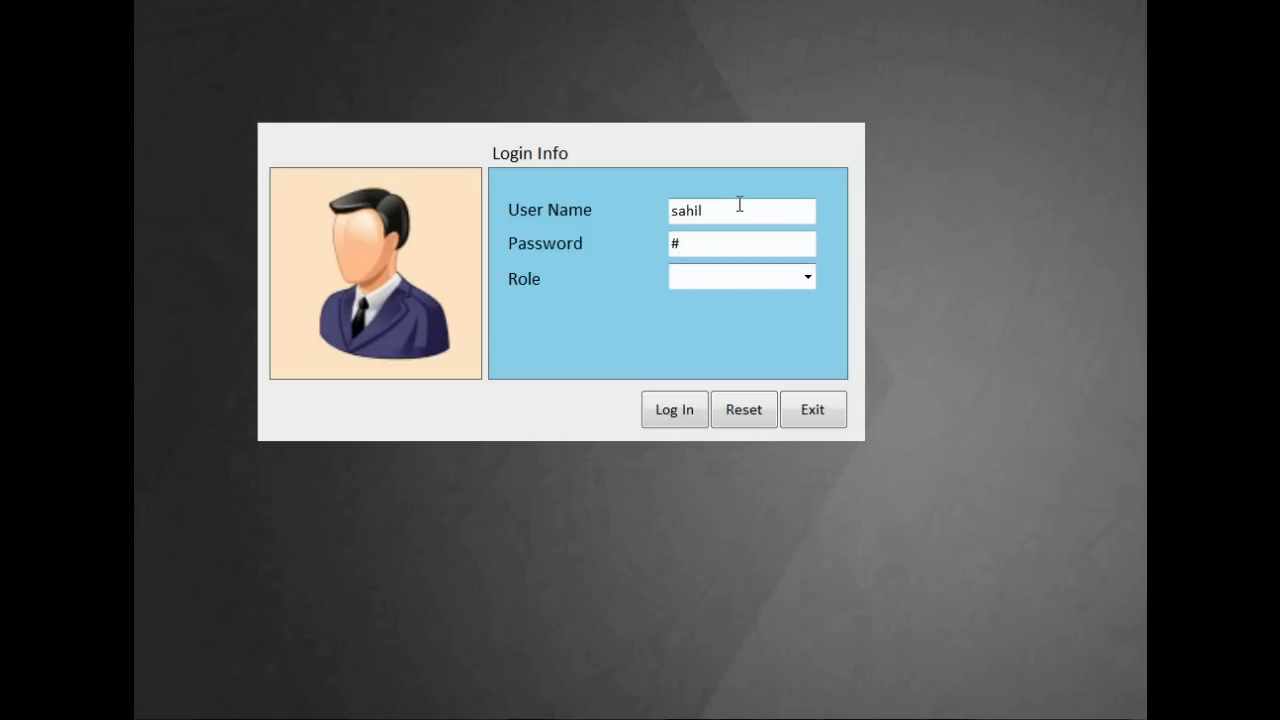
Step: Log in with the doctor role and the surgery department
{"action": "left_click", "coordinate": [806, 277]}
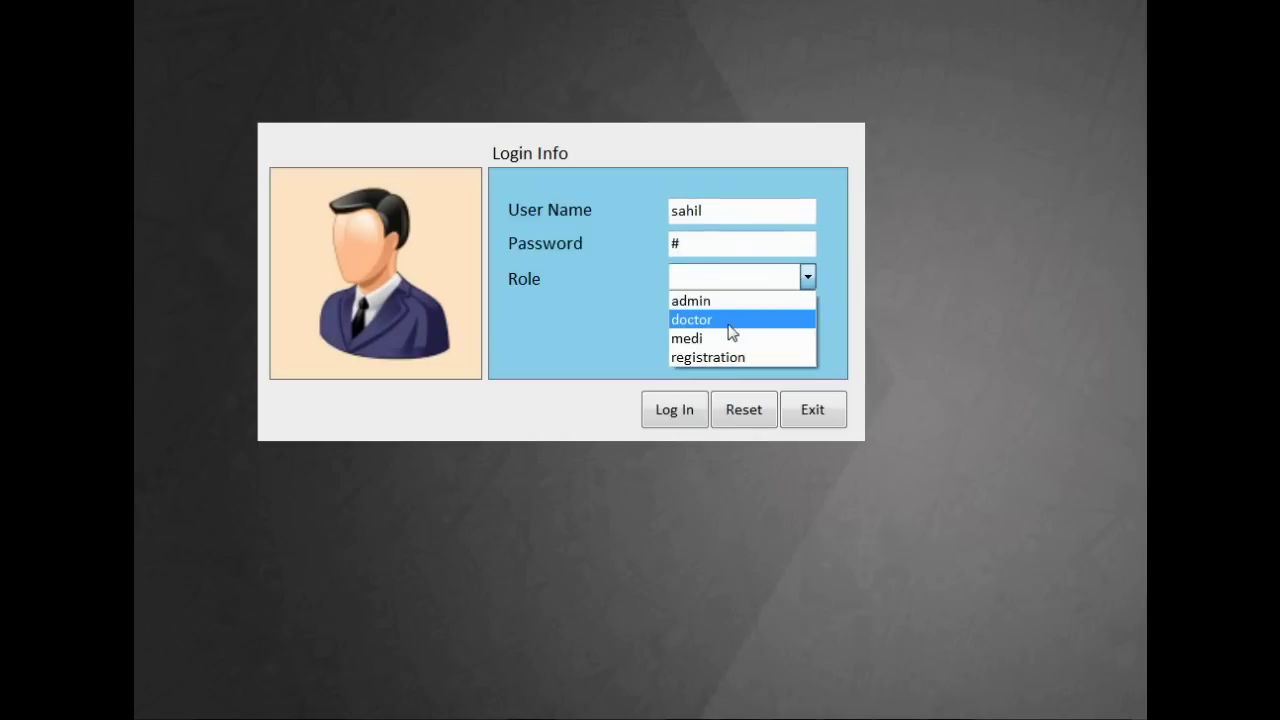
{"action": "left_click", "coordinate": [728, 324]}
{"action": "left_click", "coordinate": [802, 310]}
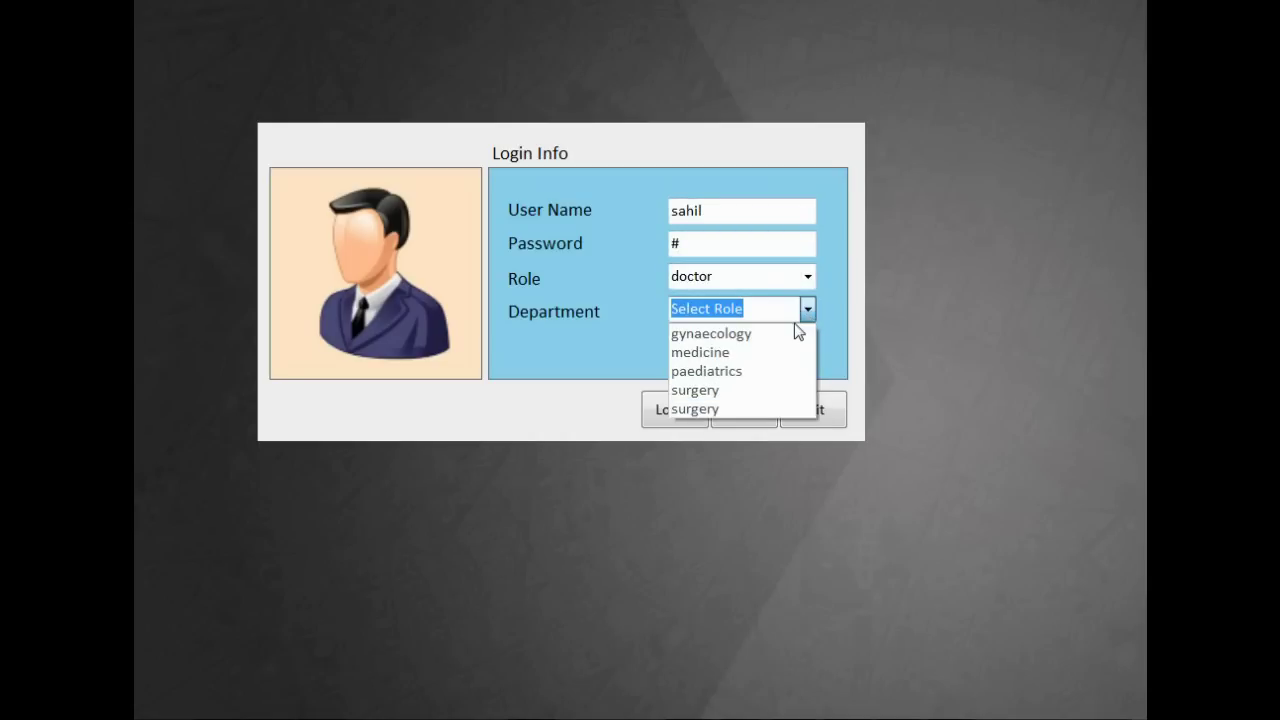
{"action": "left_click", "coordinate": [703, 391]}
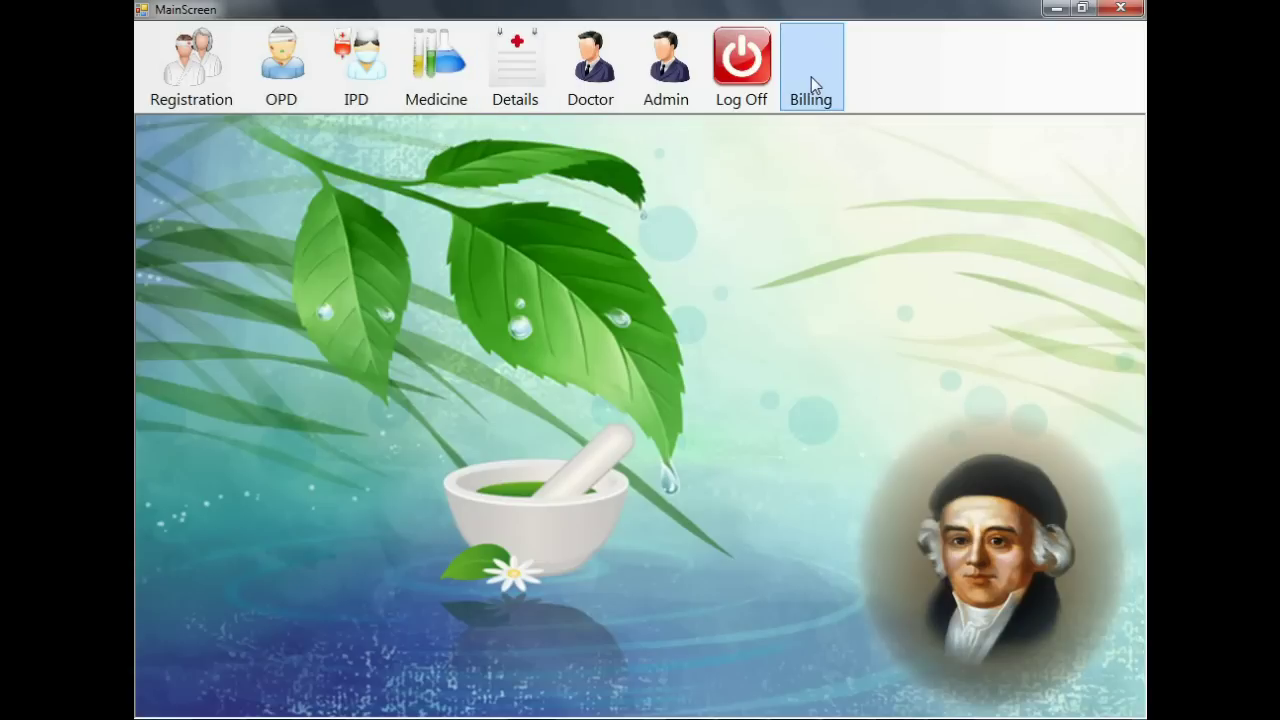
Step: Start a new patient registration with the patient's name, sex Male, age 35, and the address and contact
{"action": "left_click", "coordinate": [240, 104]}
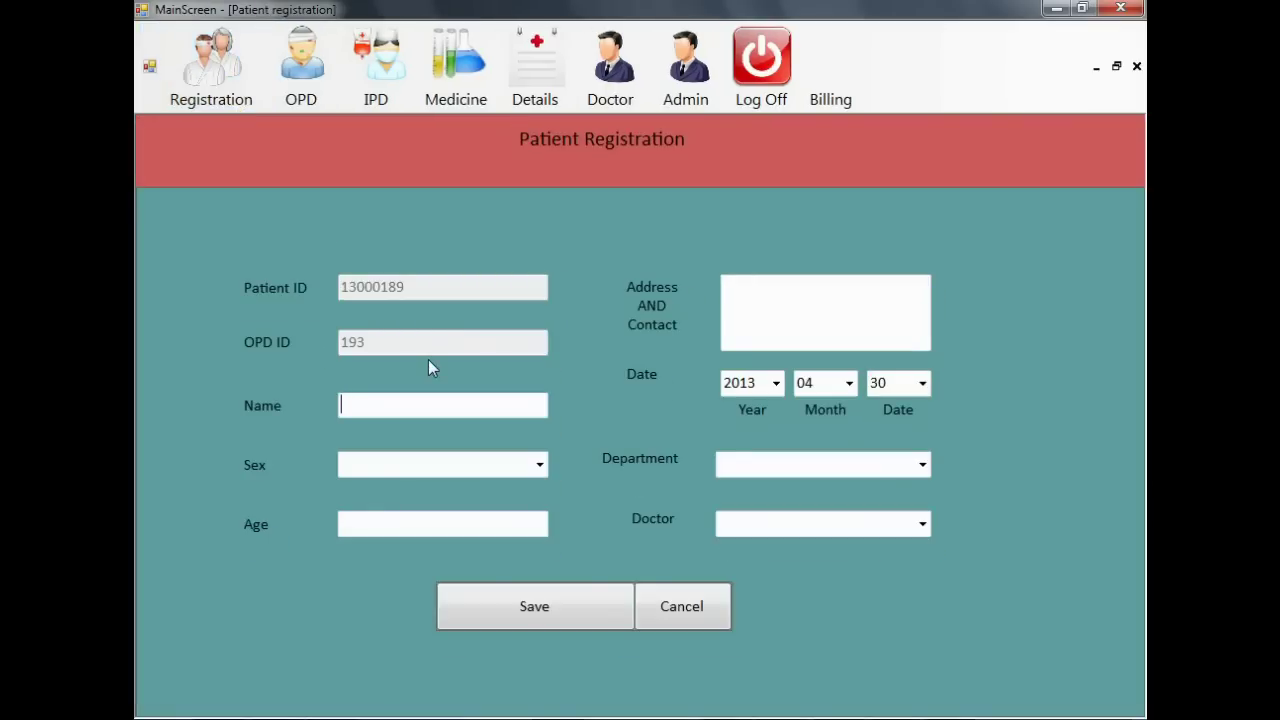
{"action": "type", "text": "rakesh"}
{"action": "key", "text": "Tab"}
{"action": "key", "text": "Down"}
{"action": "key", "text": "Tab"}
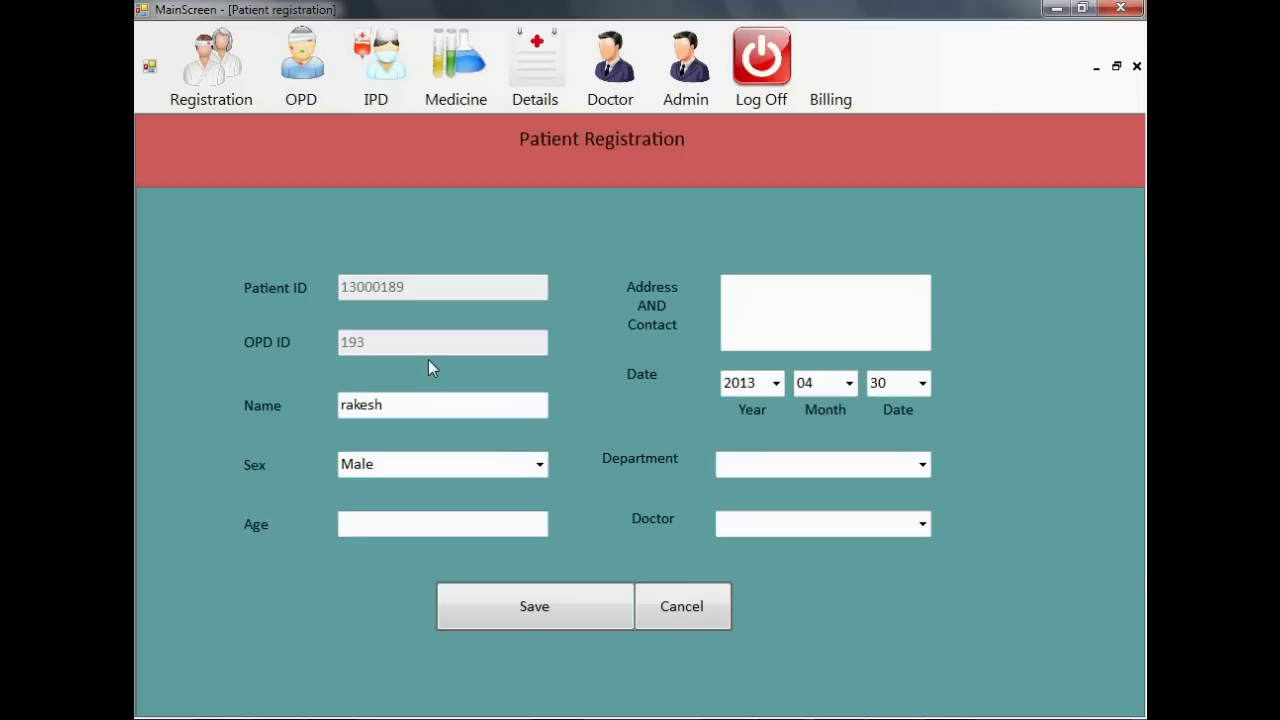
{"action": "type", "text": "35"}
{"action": "key", "text": "Tab"}
{"action": "type", "text": "asdfbakjsdn"}
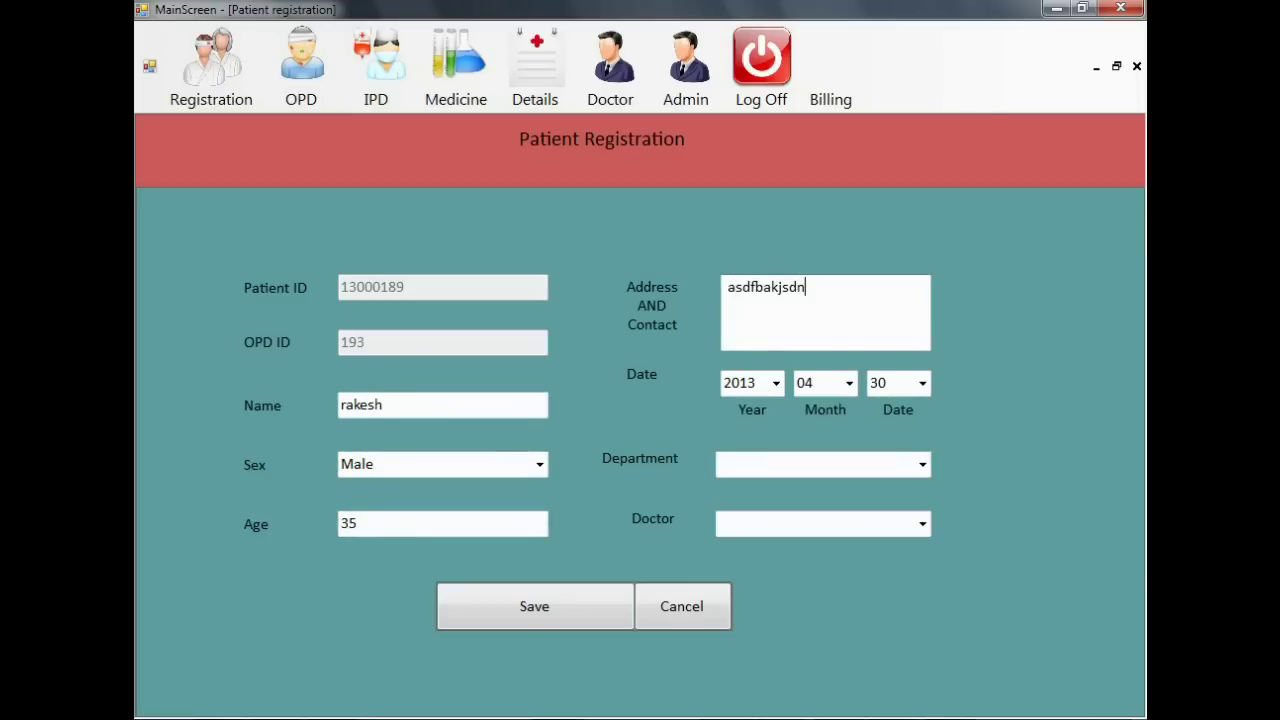
Step: Assign the new patient to the surgery department and select its doctor
{"action": "key", "text": "Tab"}
{"action": "key", "text": "Down"}
{"action": "key", "text": "Down"}
{"action": "key", "text": "Tab"}
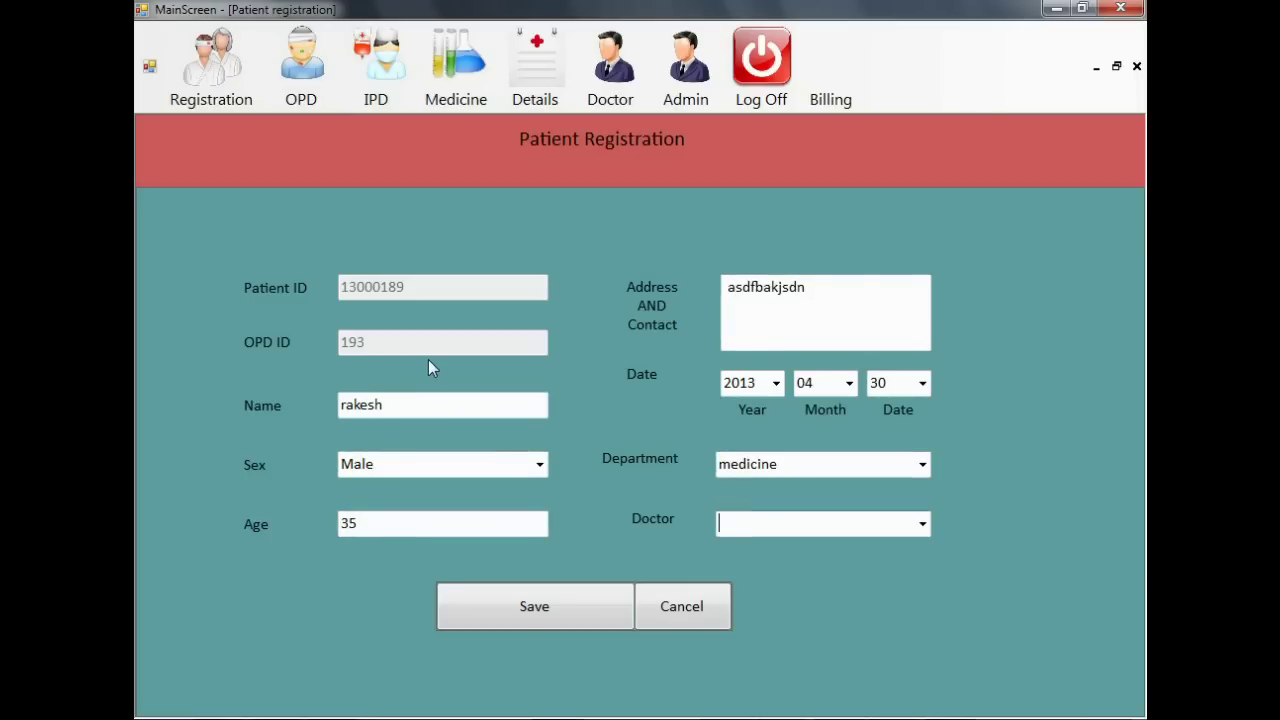
{"action": "key", "text": "Down"}
{"action": "key", "text": "shift+Tab"}
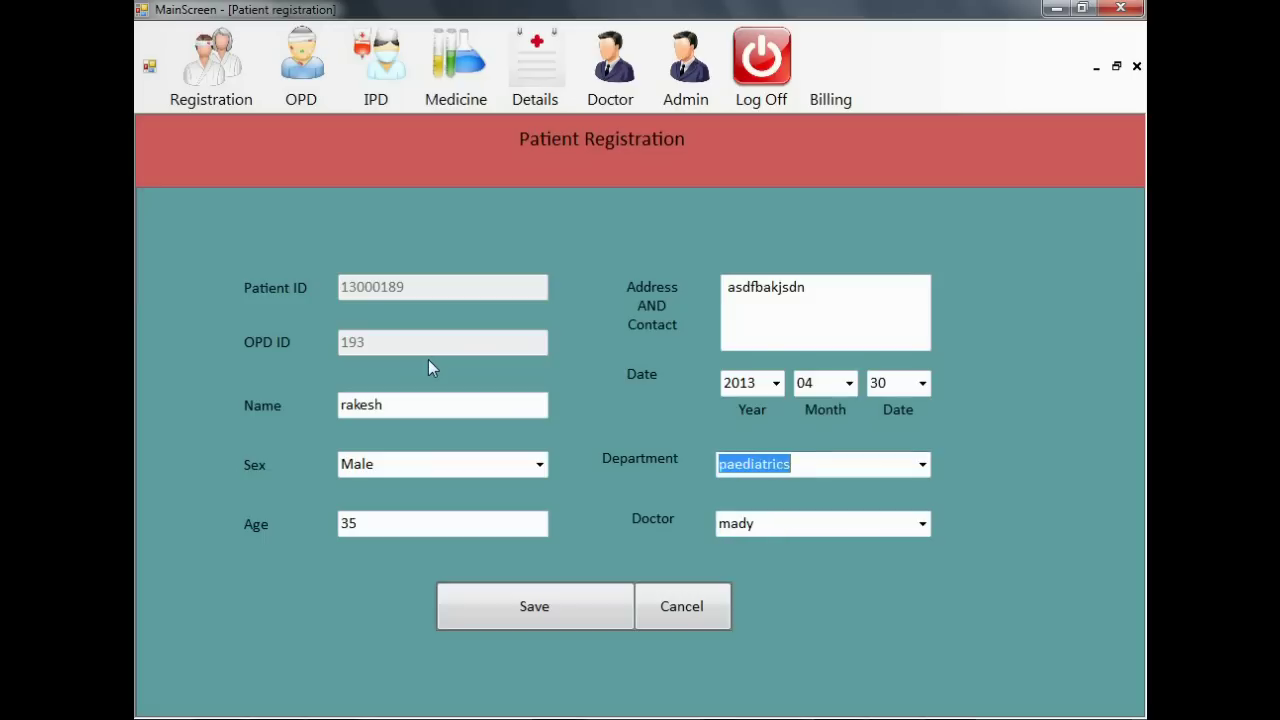
{"action": "key", "text": "Down"}
{"action": "key", "text": "Tab"}
{"action": "key", "text": "Down"}
{"action": "key", "text": "Down"}
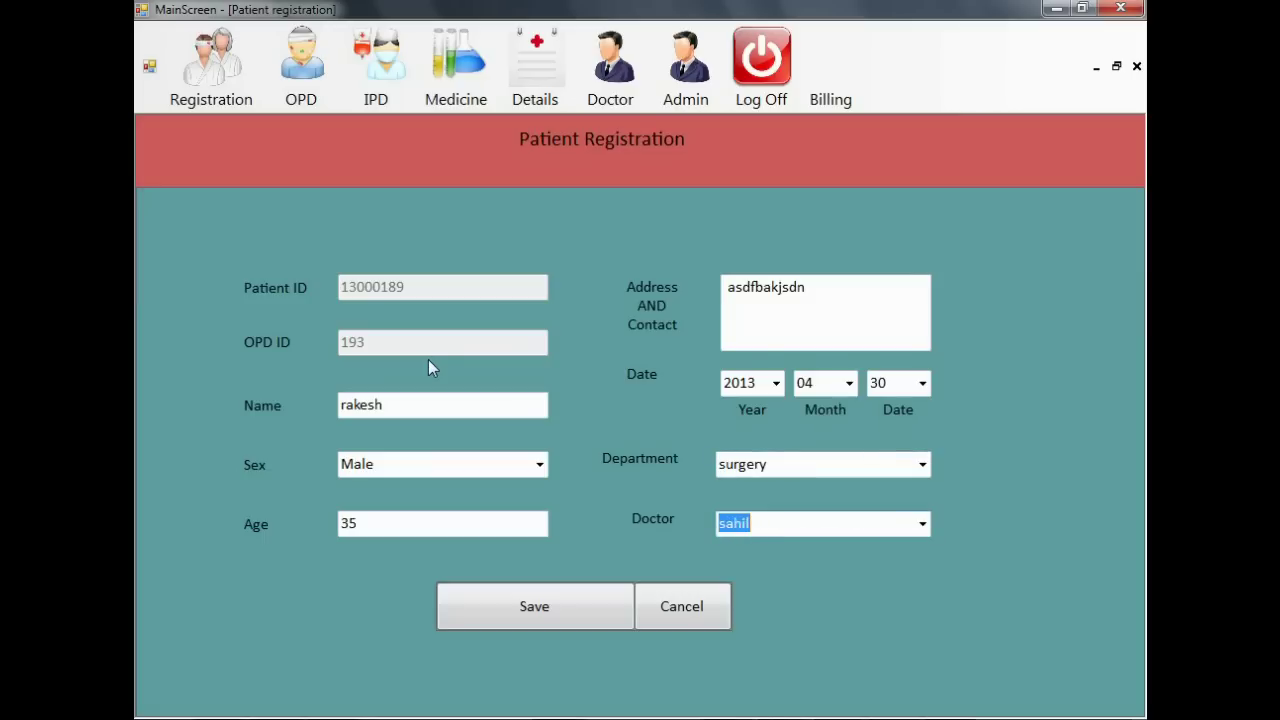
Step: Save the patient registration and close the registration form
{"action": "key", "text": "Tab"}
{"action": "key", "text": "Return"}
{"action": "key", "text": "Return"}
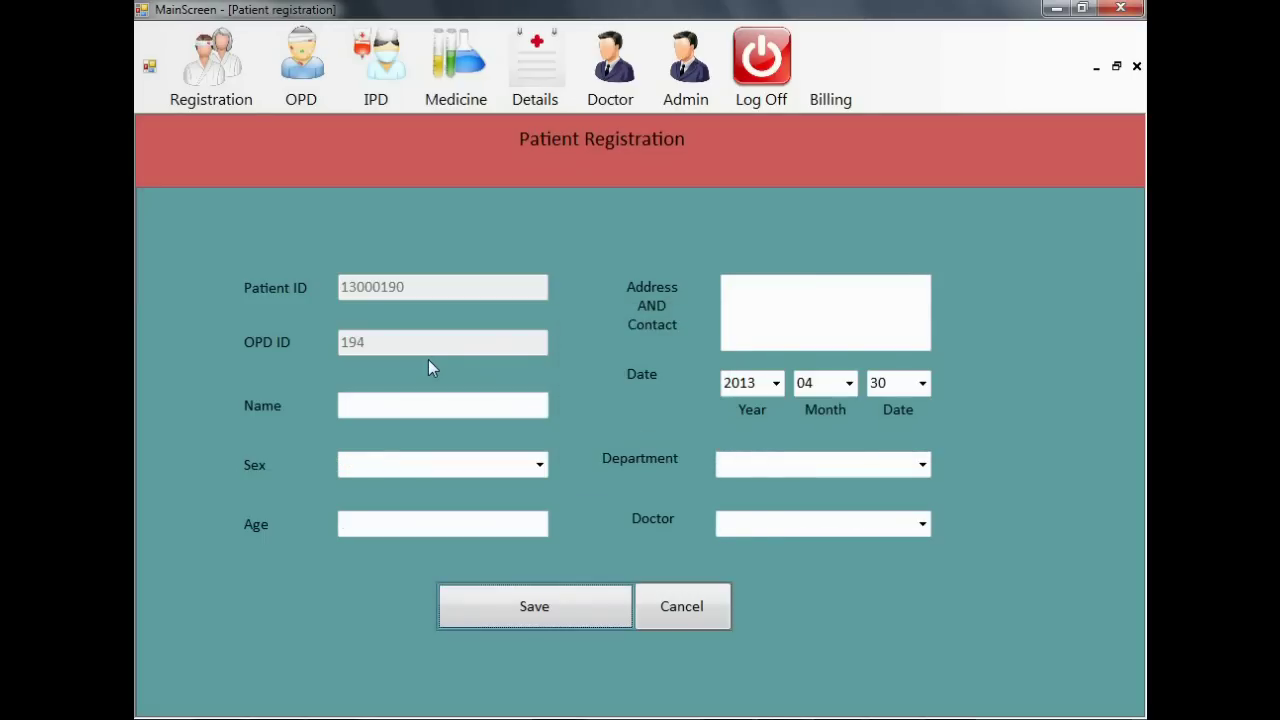
{"action": "left_click", "coordinate": [668, 627]}
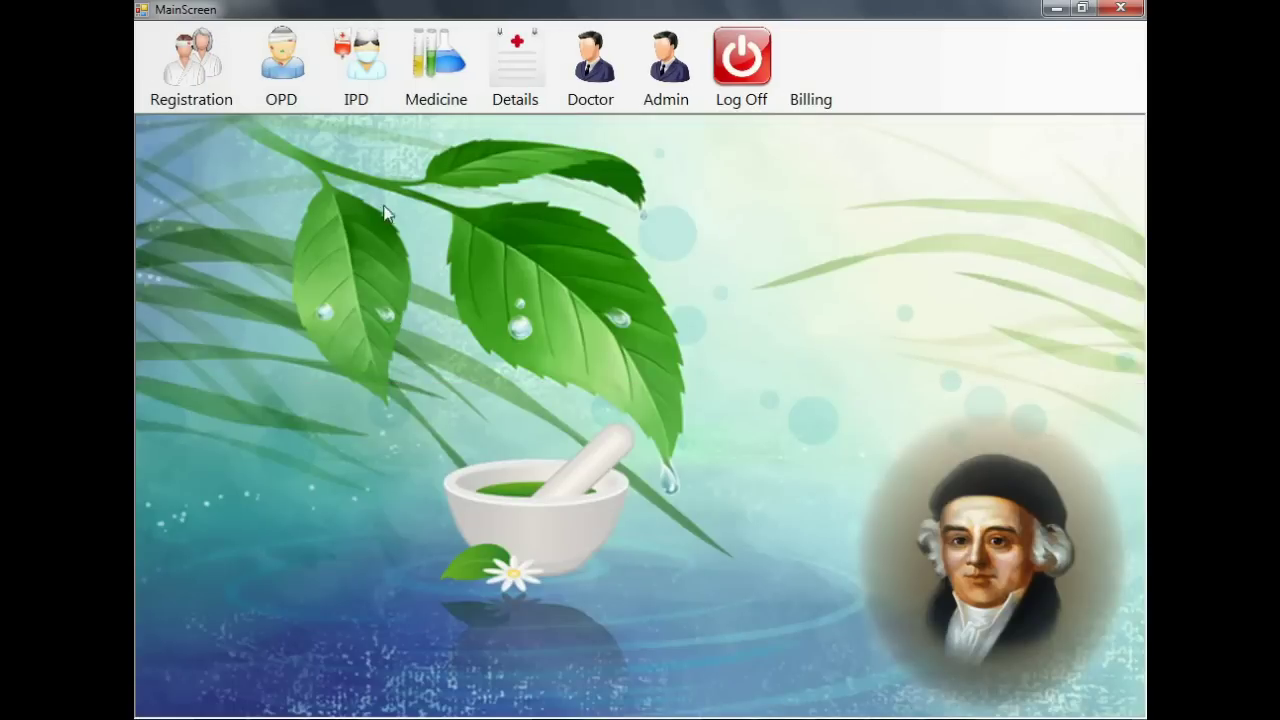
Step: Open the OPD form, select an existing patient's ID and acknowledge the fee notice
{"action": "left_click", "coordinate": [278, 106]}
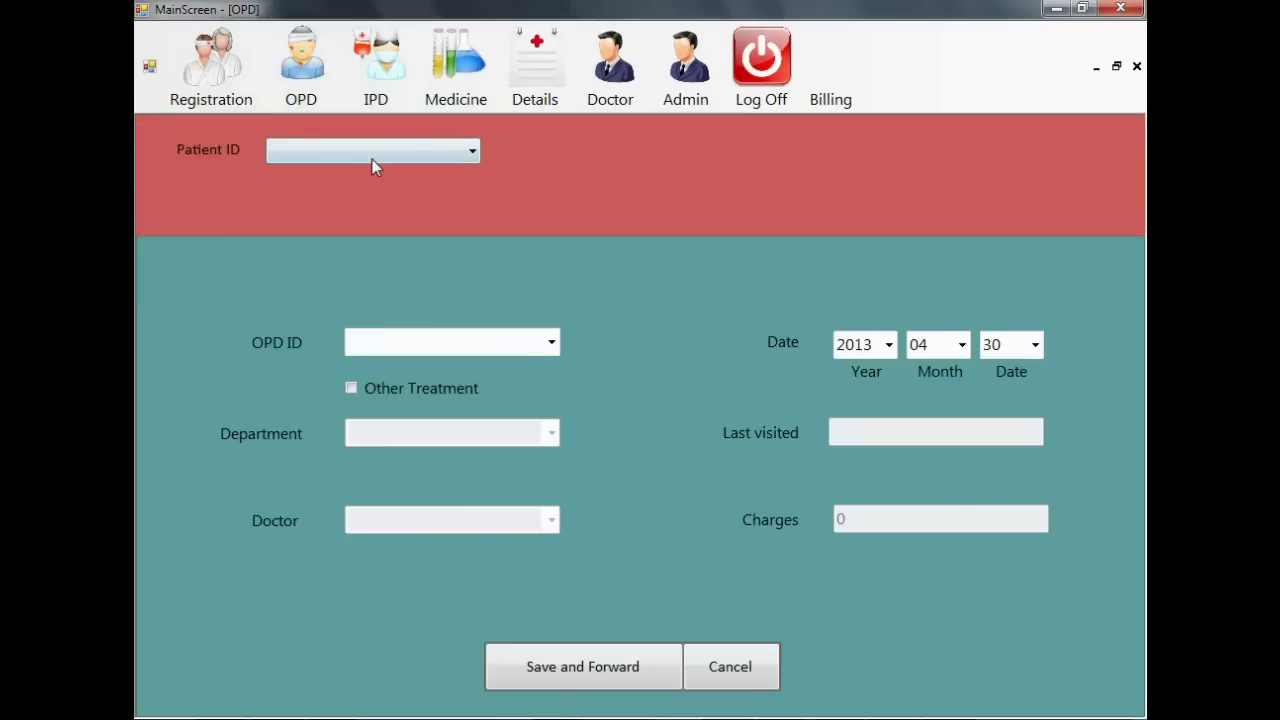
{"action": "left_click", "coordinate": [372, 152]}
{"action": "scroll", "coordinate": [410, 300], "scroll_direction": "down", "scroll_amount": 3}
{"action": "scroll", "coordinate": [411, 300], "scroll_direction": "down", "scroll_amount": 3}
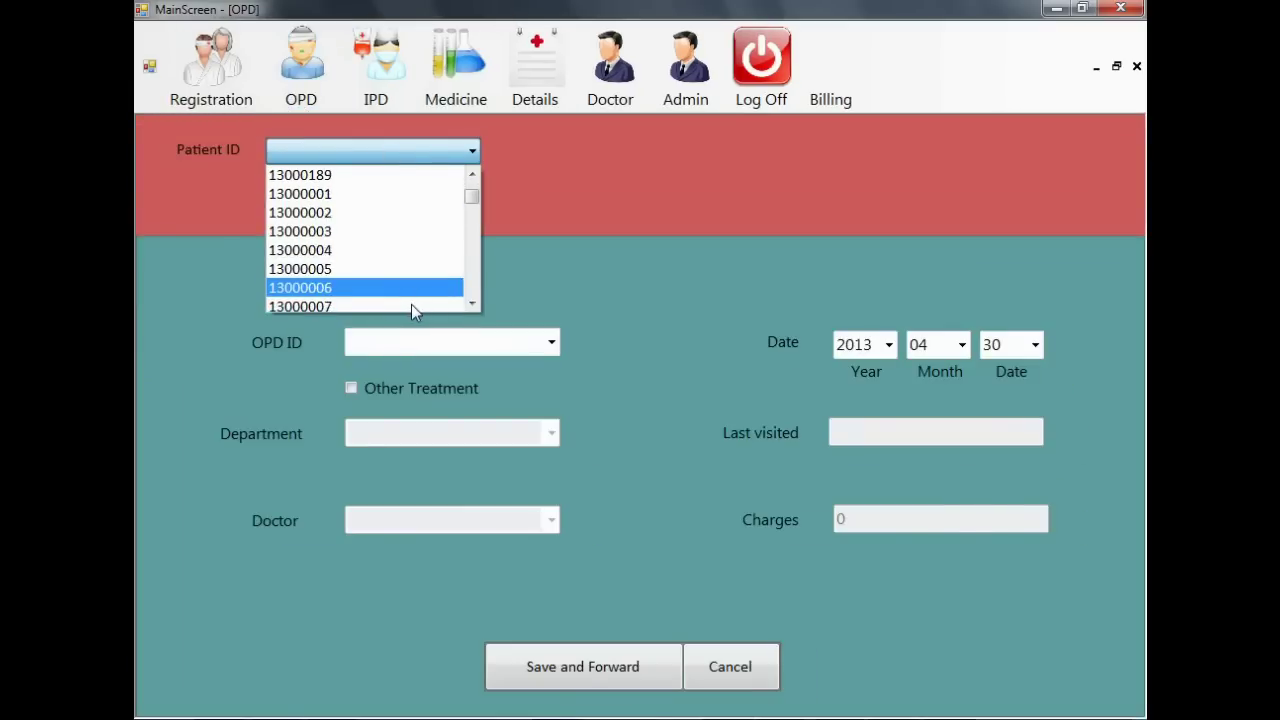
{"action": "left_click", "coordinate": [405, 293]}
{"action": "left_click", "coordinate": [688, 426]}
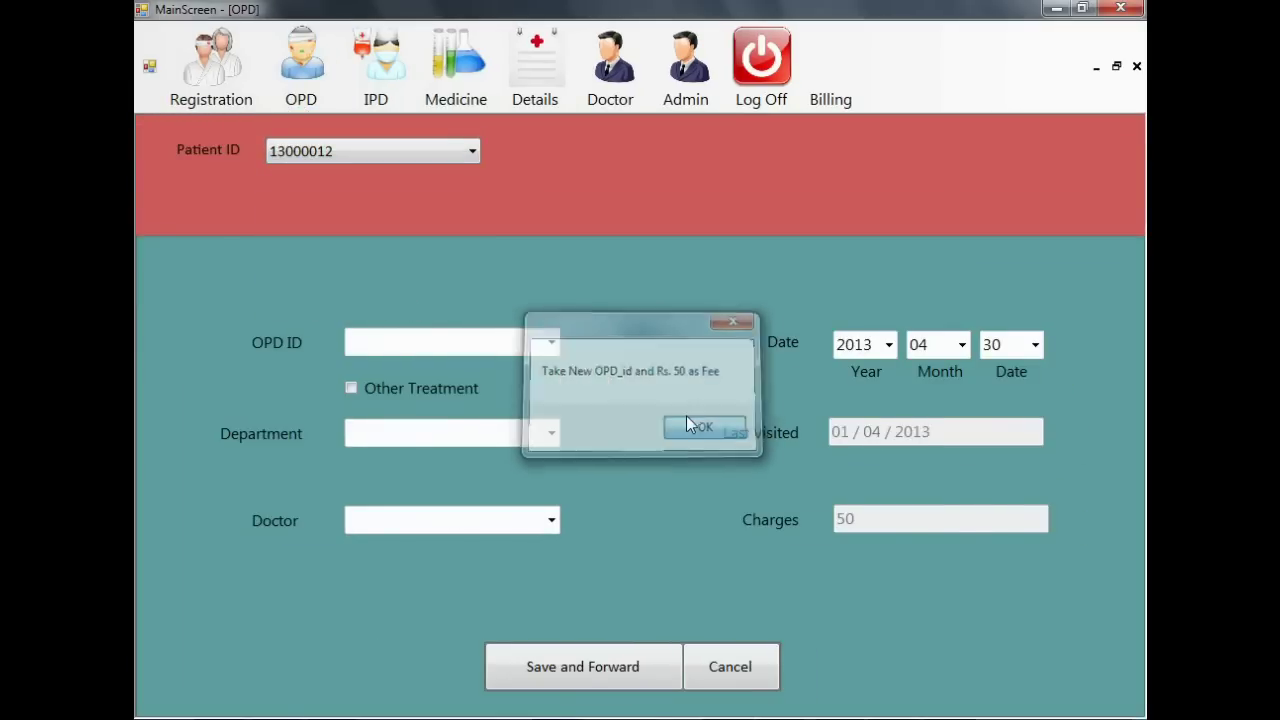
Step: Select the patient's existing OPD ID, and mark the visit as Other Treatment
{"action": "left_click", "coordinate": [553, 344]}
{"action": "left_click", "coordinate": [512, 369]}
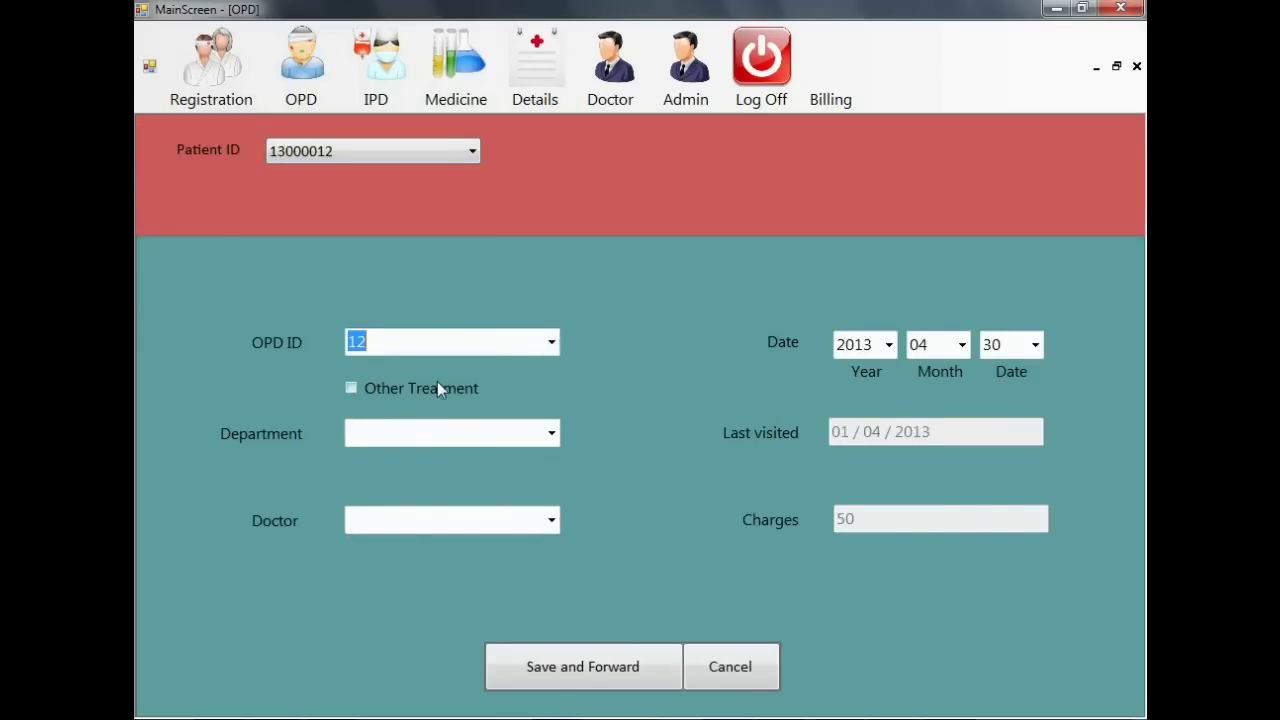
{"action": "left_click", "coordinate": [437, 381]}
{"action": "left_click", "coordinate": [664, 440]}
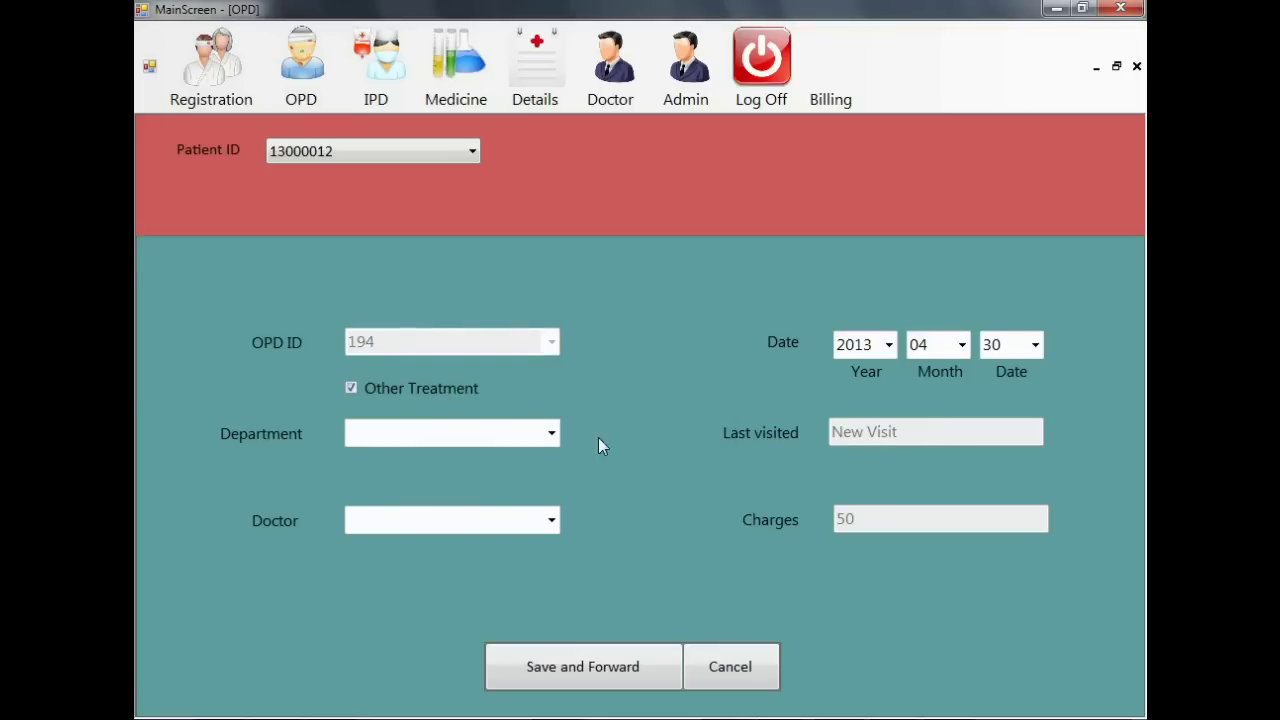
Step: Assign the OPD visit to the surgery department and its doctor, and save and forward it
{"action": "left_click", "coordinate": [551, 434]}
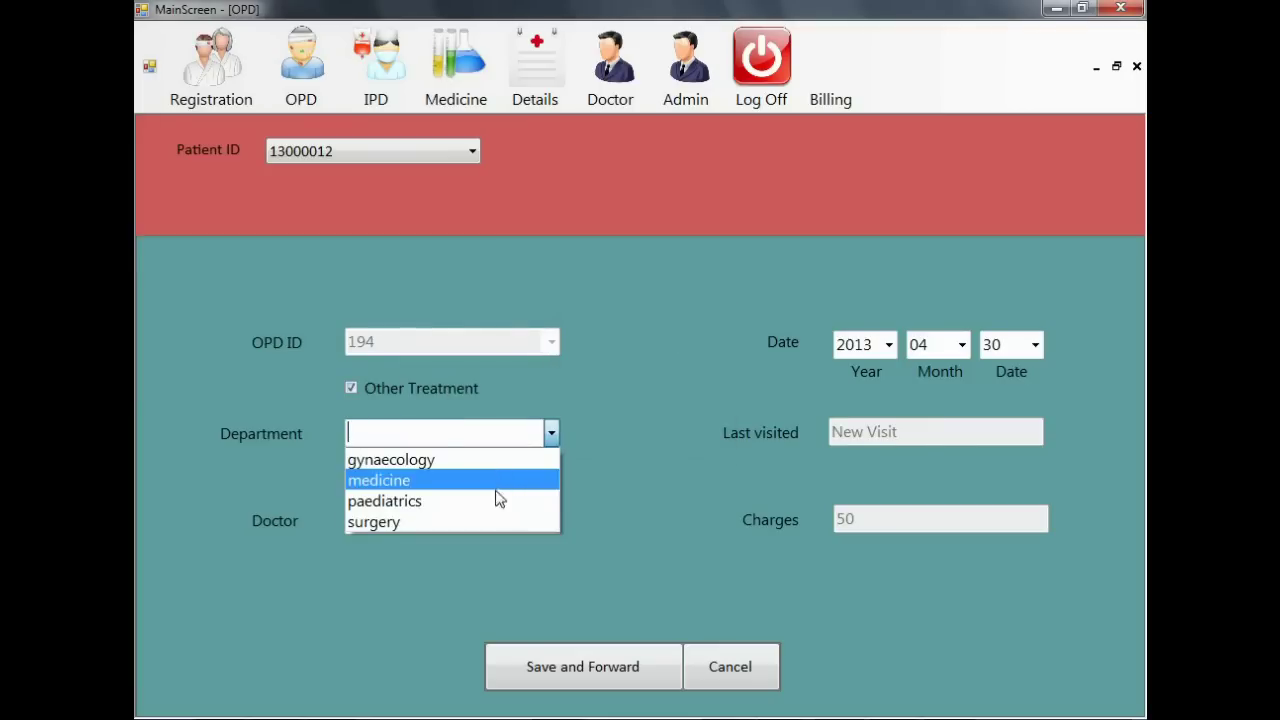
{"action": "left_click", "coordinate": [477, 521]}
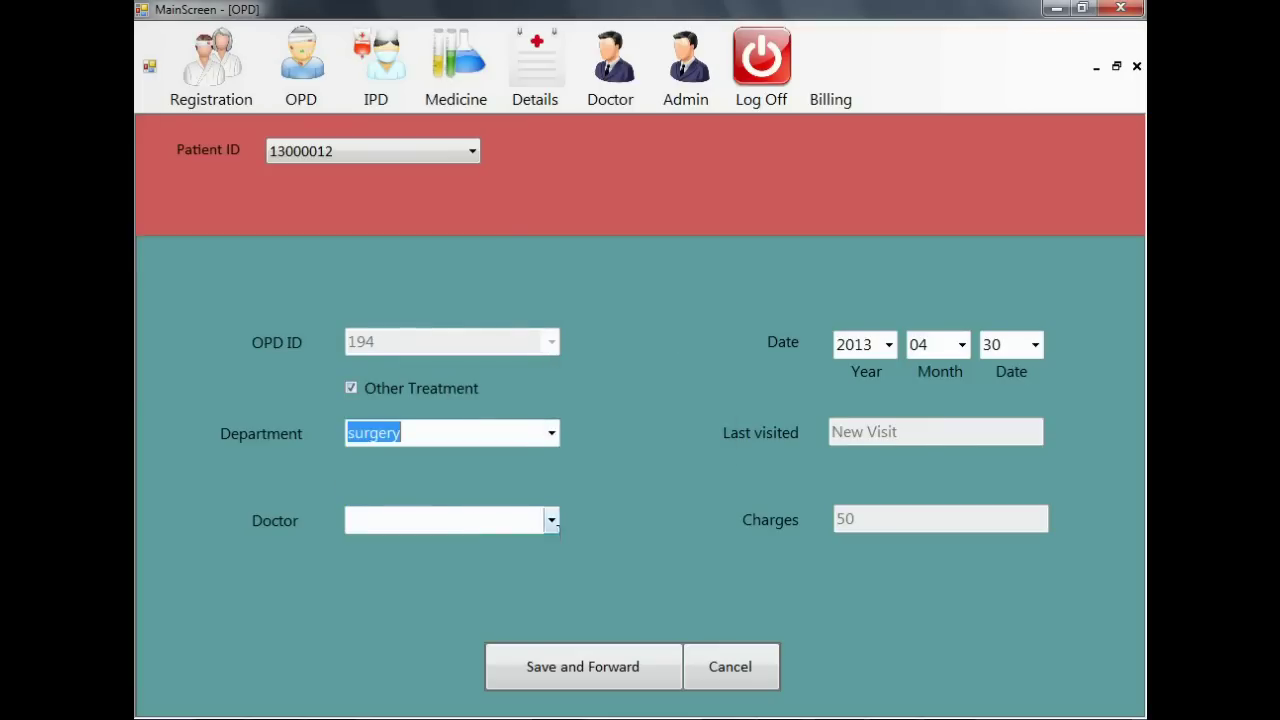
{"action": "left_click", "coordinate": [550, 520]}
{"action": "left_click", "coordinate": [505, 552]}
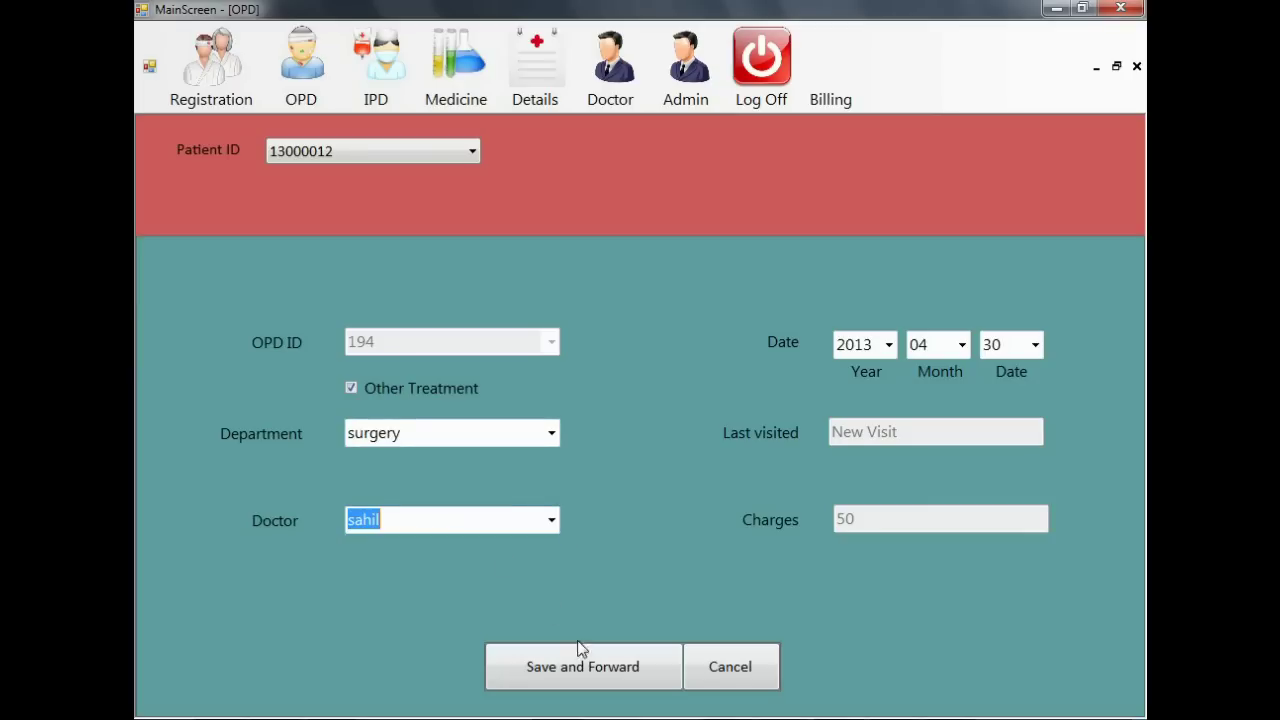
{"action": "left_click", "coordinate": [583, 664]}
{"action": "left_click", "coordinate": [745, 684]}
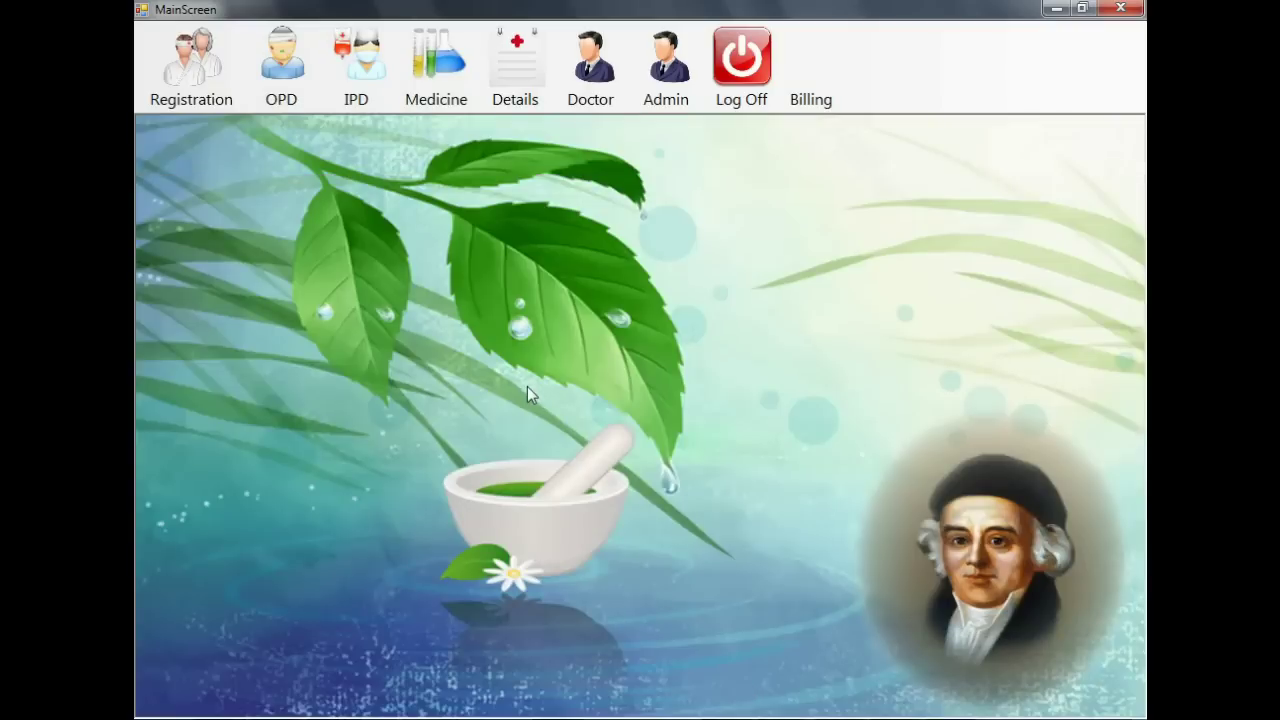
Step: Open the doctor's treatment form and load the newly registered patient with the matching OPD number
{"action": "left_click", "coordinate": [576, 106]}
{"action": "left_click", "coordinate": [370, 148]}
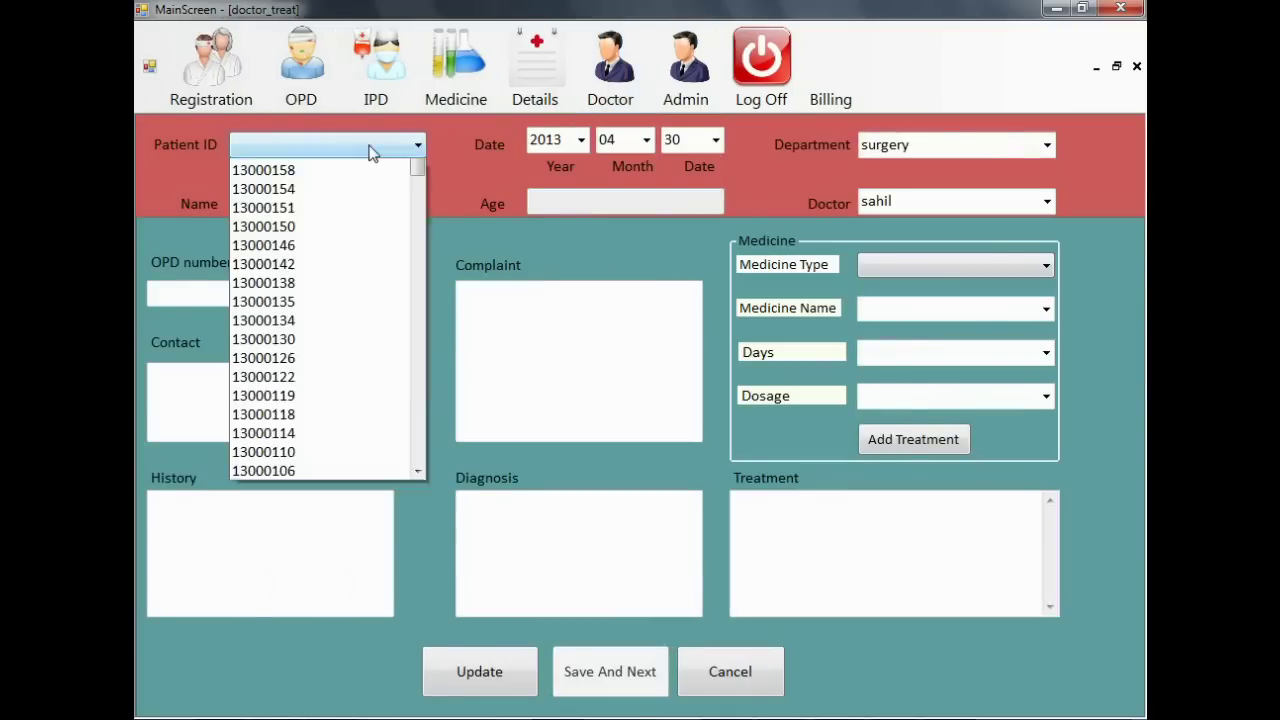
{"action": "left_click", "coordinate": [350, 166]}
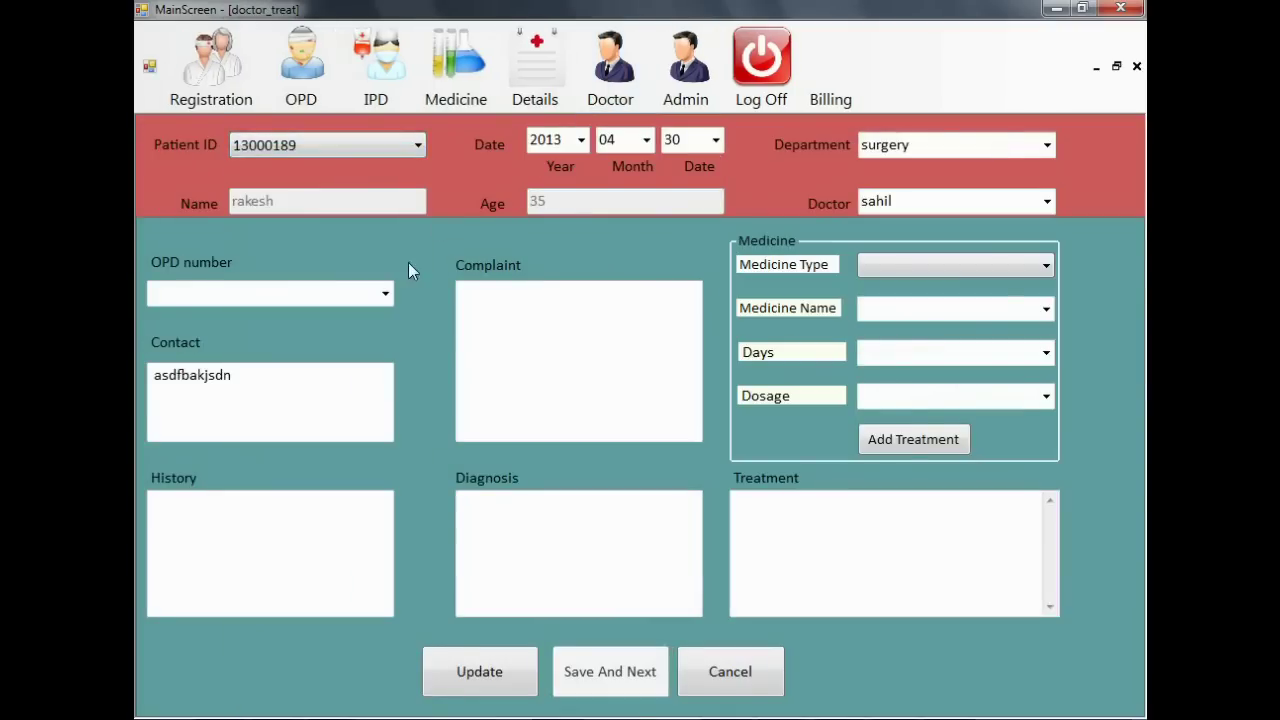
{"action": "left_click", "coordinate": [385, 293]}
{"action": "left_click", "coordinate": [356, 316]}
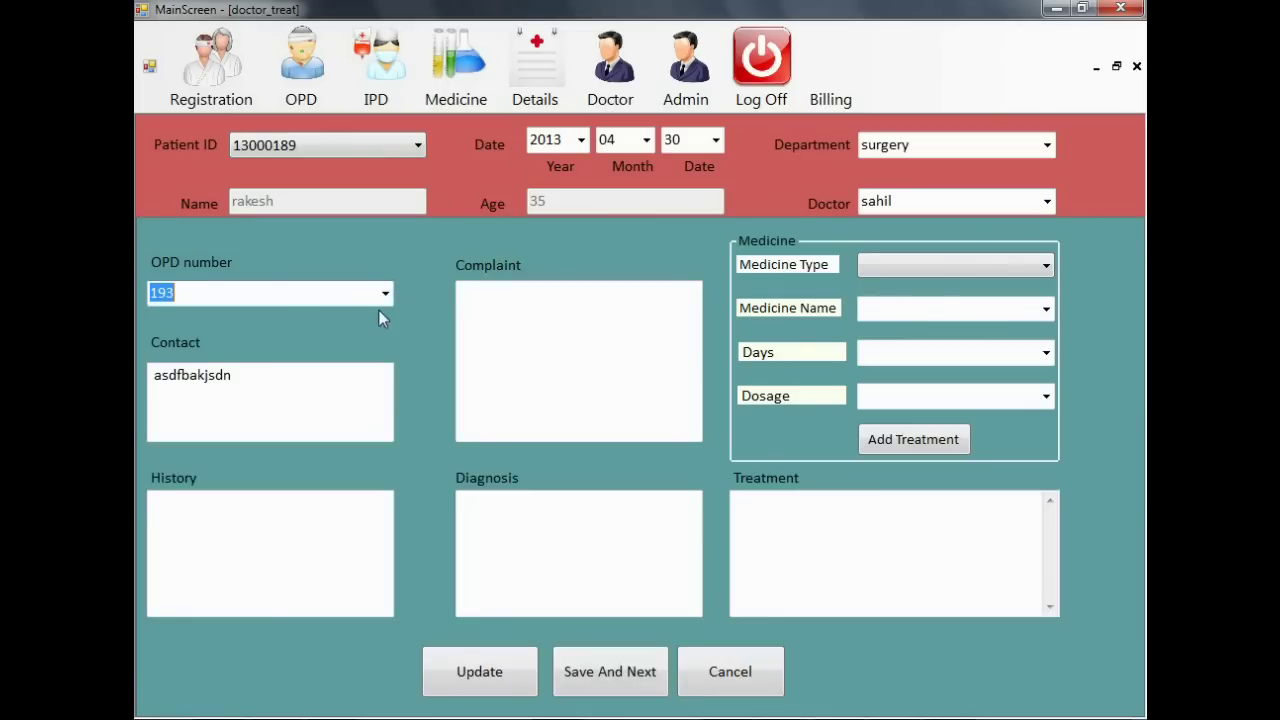
Step: Enter "comlaint by" followed by the patient's name as the complaint
{"action": "left_click", "coordinate": [547, 326]}
{"action": "type", "text": "comlaint"}
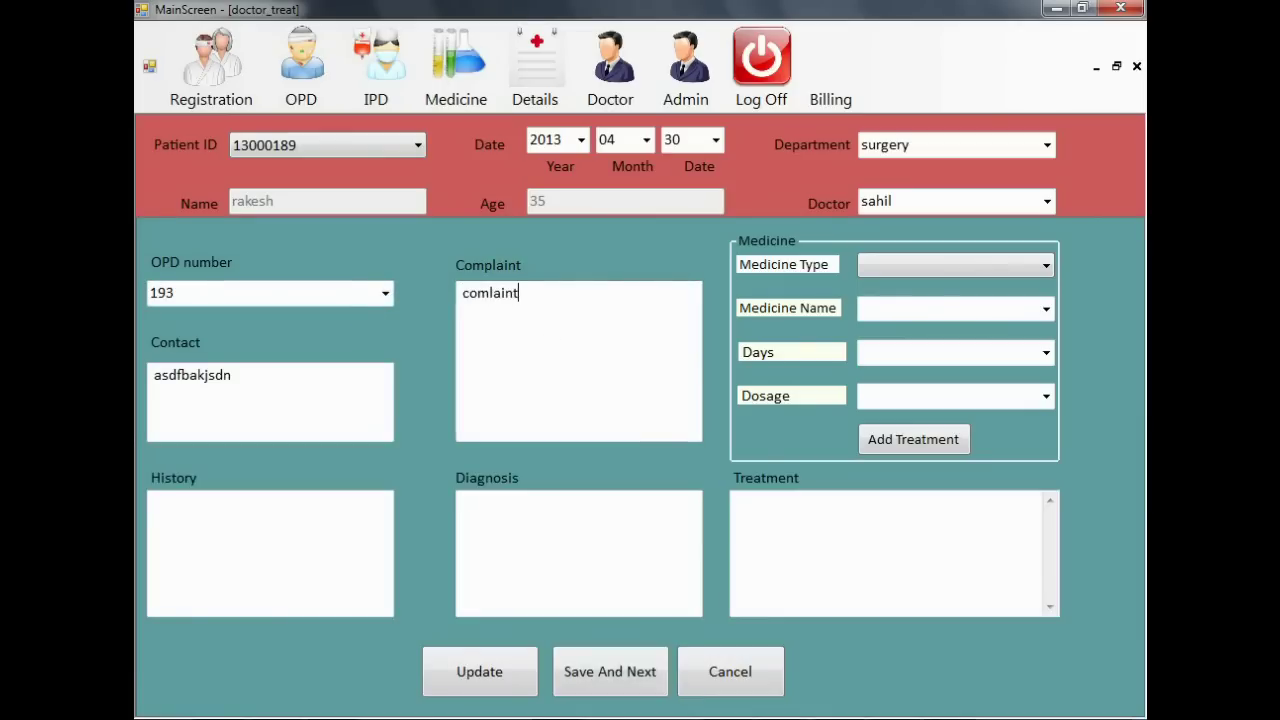
{"action": "type", "text": " by sameer"}
{"action": "key", "text": "BackSpace"}
{"action": "key", "text": "BackSpace"}
{"action": "key", "text": "BackSpace"}
{"action": "key", "text": "BackSpace"}
{"action": "key", "text": "BackSpace"}
{"action": "type", "text": "Rakesh"}
{"action": "key", "text": "Tab"}
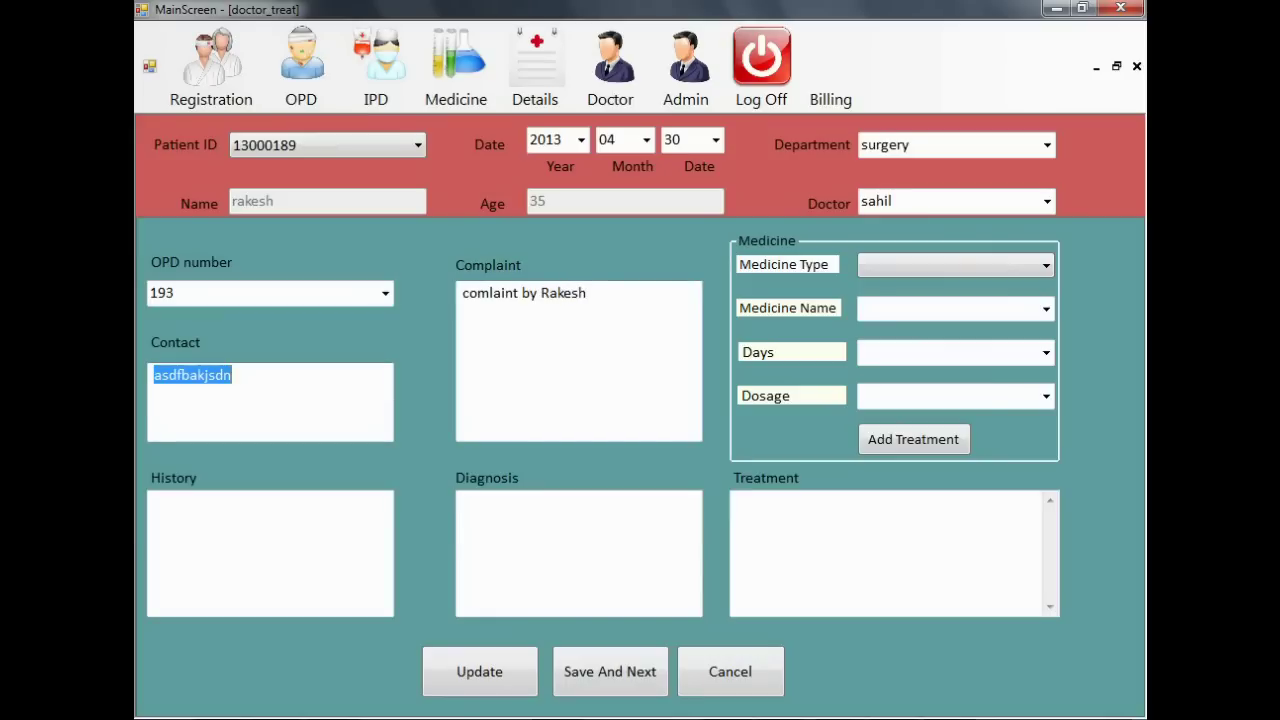
Step: Fill in the history with "History of" and the diagnosis with "Diagnosis of", each followed by the patient's name
{"action": "key", "text": "Tab"}
{"action": "type", "text": "History "}
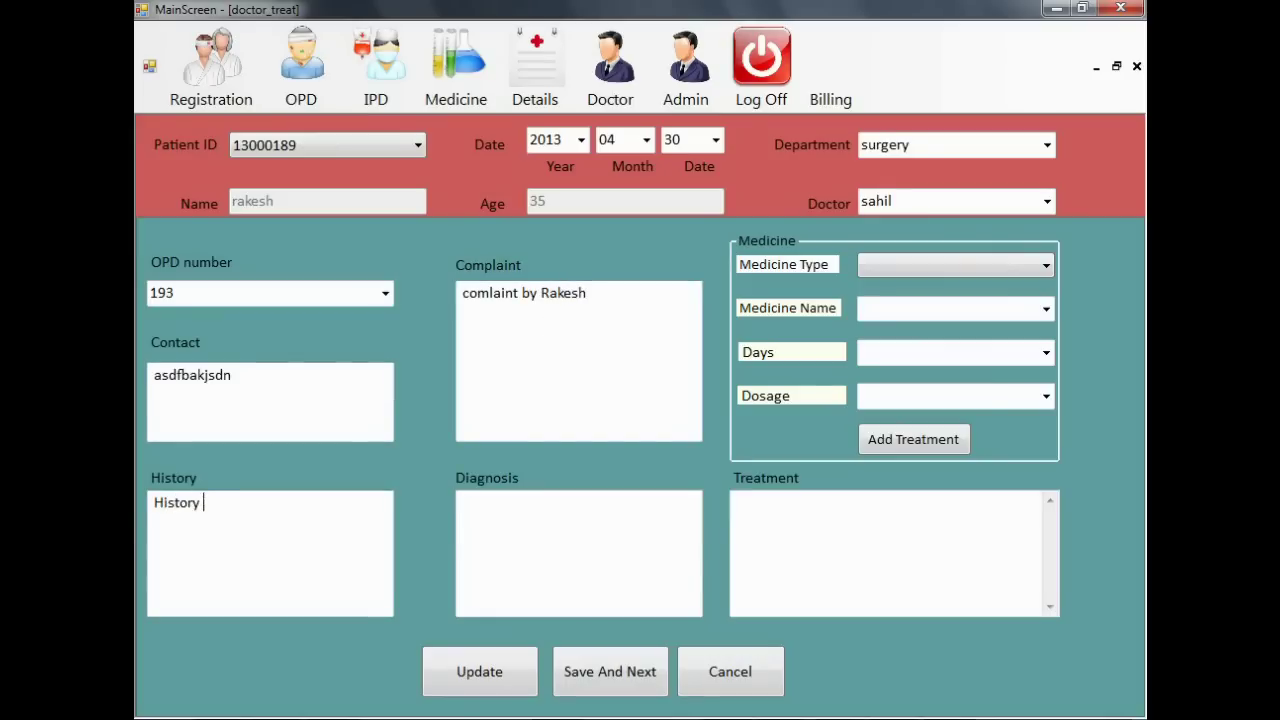
{"action": "type", "text": "iof Rakesh"}
{"action": "key", "text": "Tab"}
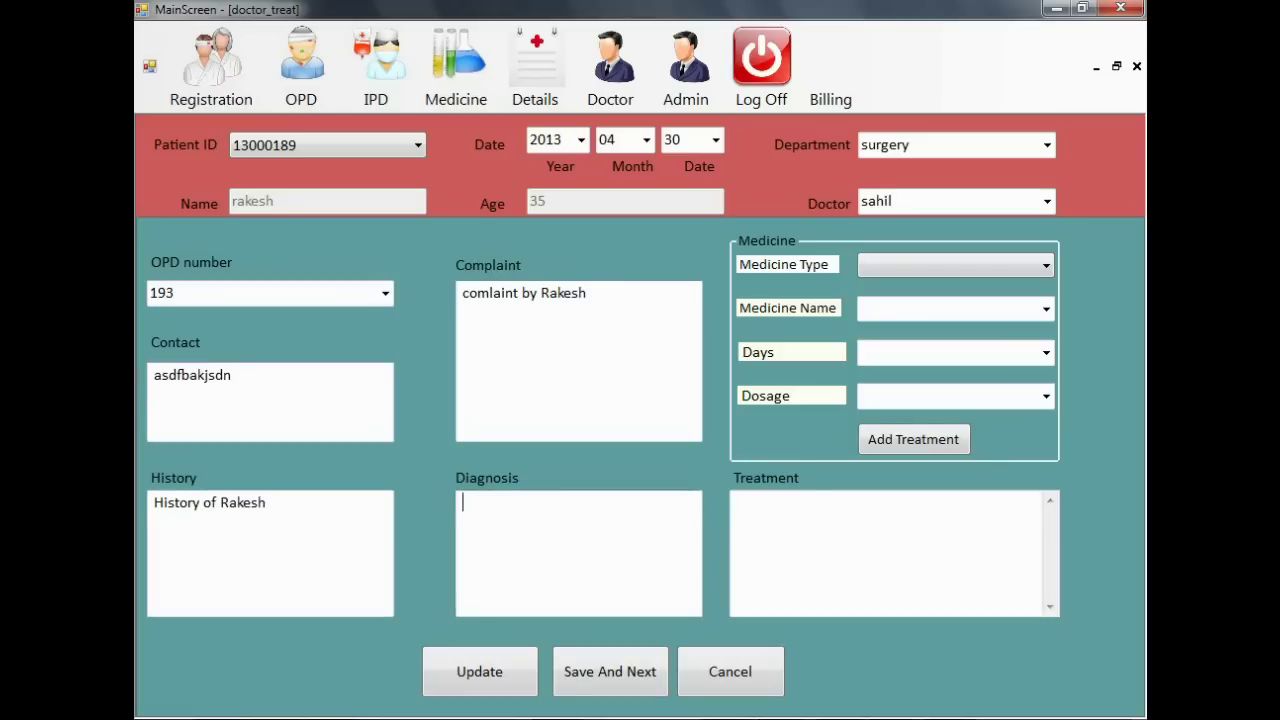
{"action": "type", "text": "Diagnosis of Rakesh"}
{"action": "key", "text": "Tab"}
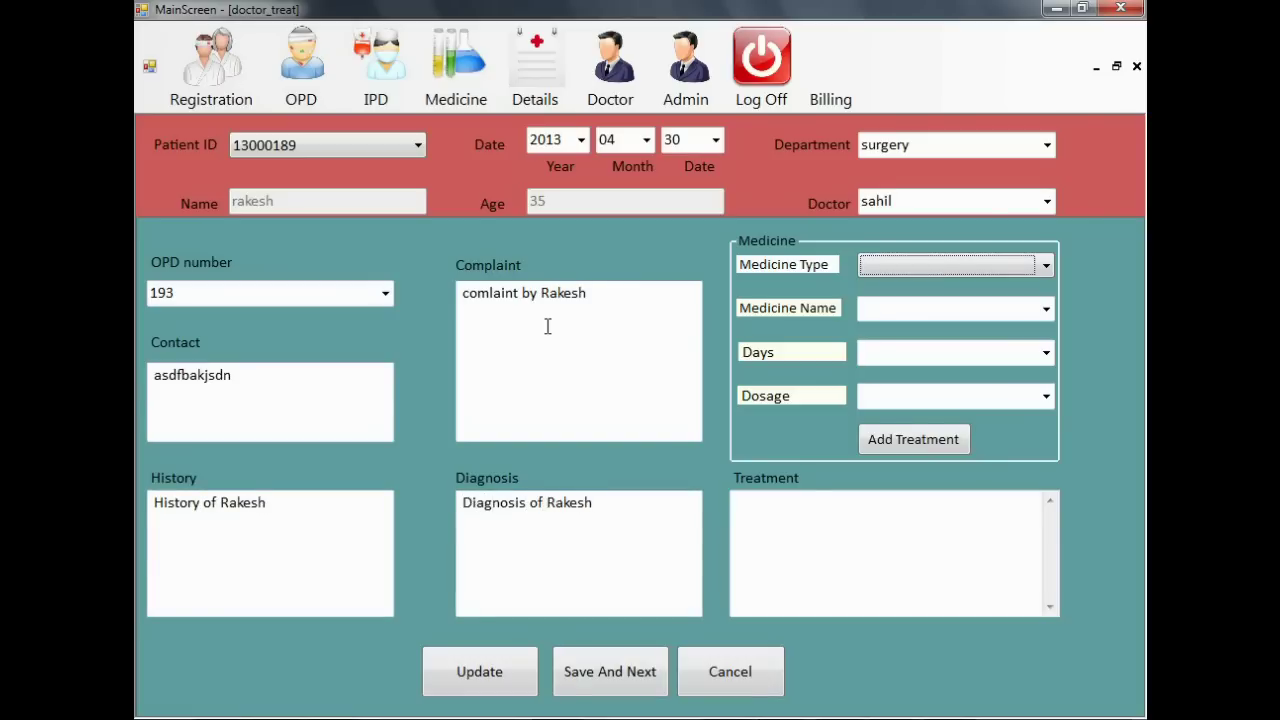
Step: Set the medicine type to Mother tincture
{"action": "key", "text": "Down"}
{"action": "key", "text": "Down"}
{"action": "key", "text": "Tab"}
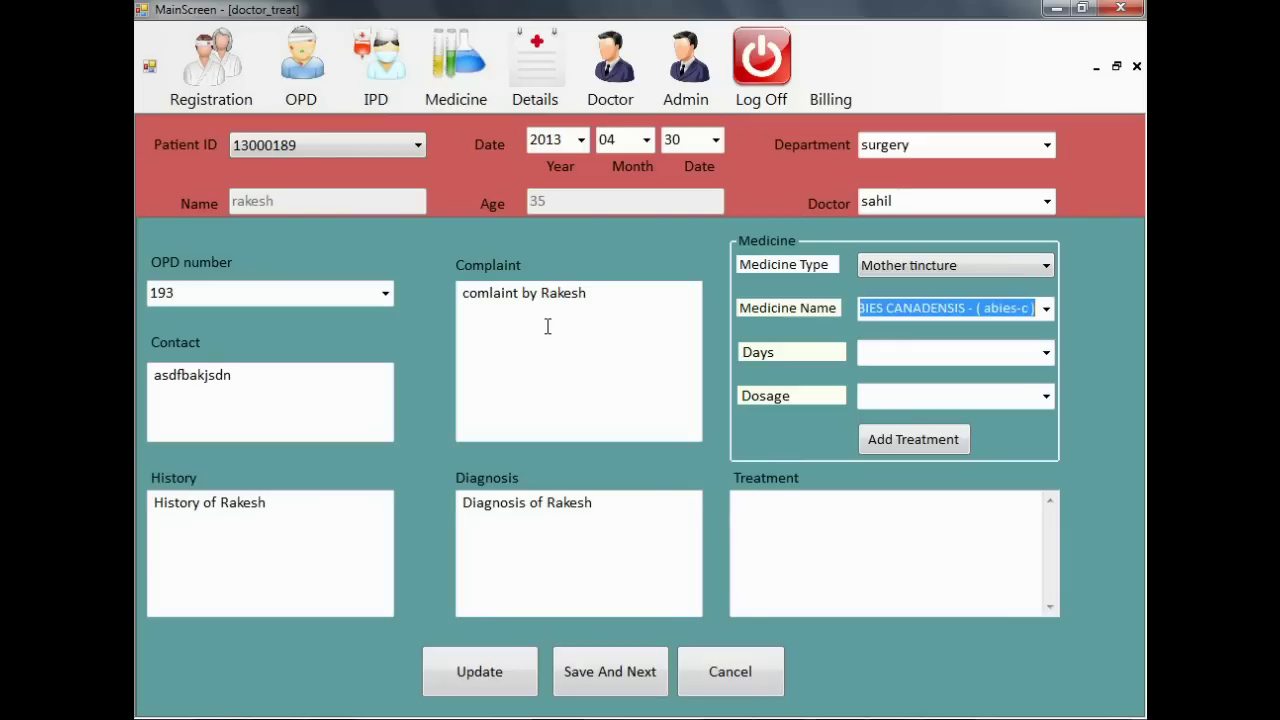
Step: Try to choose GALIUM APARINE as the medicine name from the suggestions for "g"
{"action": "key", "text": "Down"}
{"action": "key", "text": "Down"}
{"action": "key", "text": "Down"}
{"action": "type", "text": "g"}
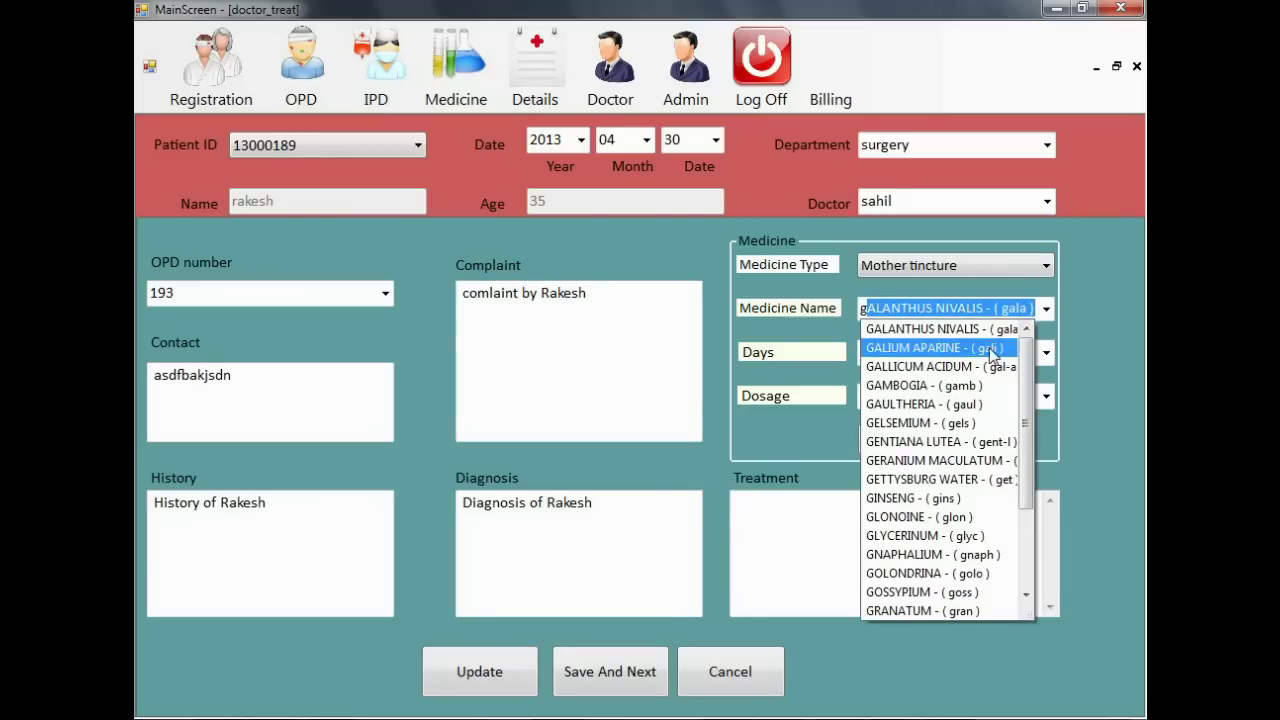
{"action": "left_click", "coordinate": [990, 348]}
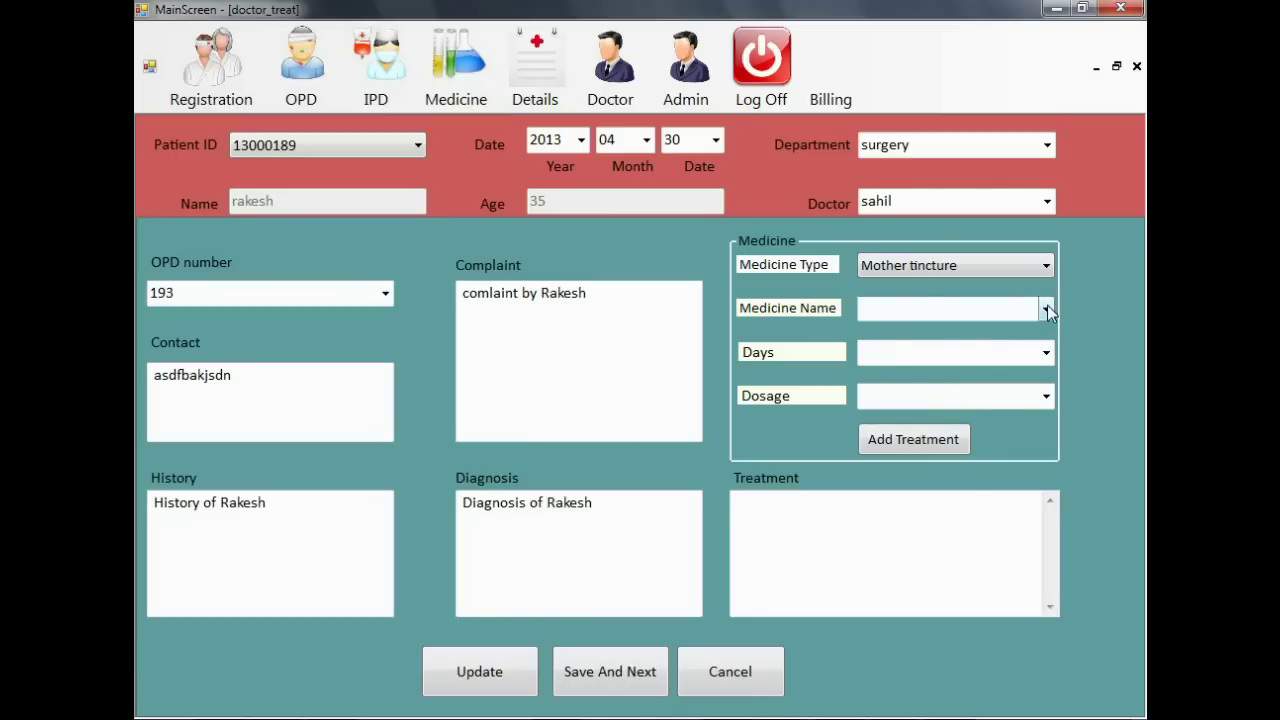
Step: Choose CHELONE - ( chelo ) as the medicine name from the full medicine list
{"action": "left_click", "coordinate": [1053, 308]}
{"action": "left_click", "coordinate": [1045, 115]}
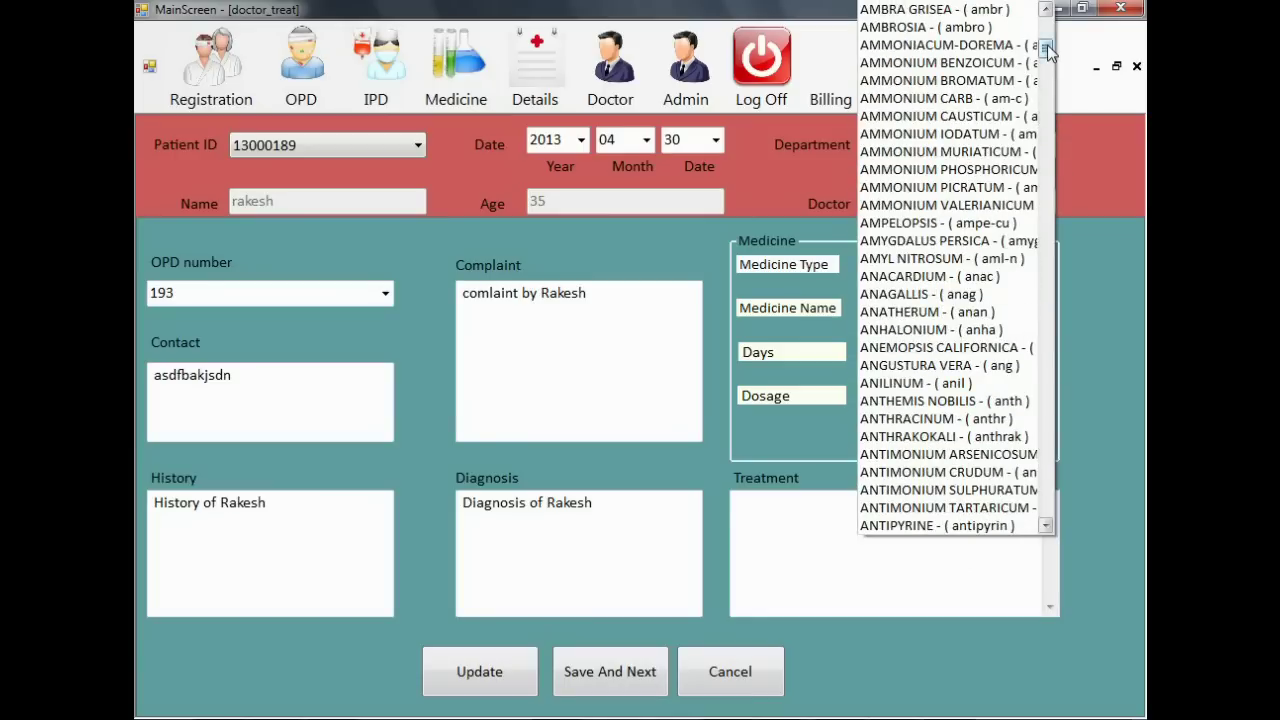
{"action": "left_click_drag", "start_coordinate": [1047, 46], "coordinate": [1045, 148]}
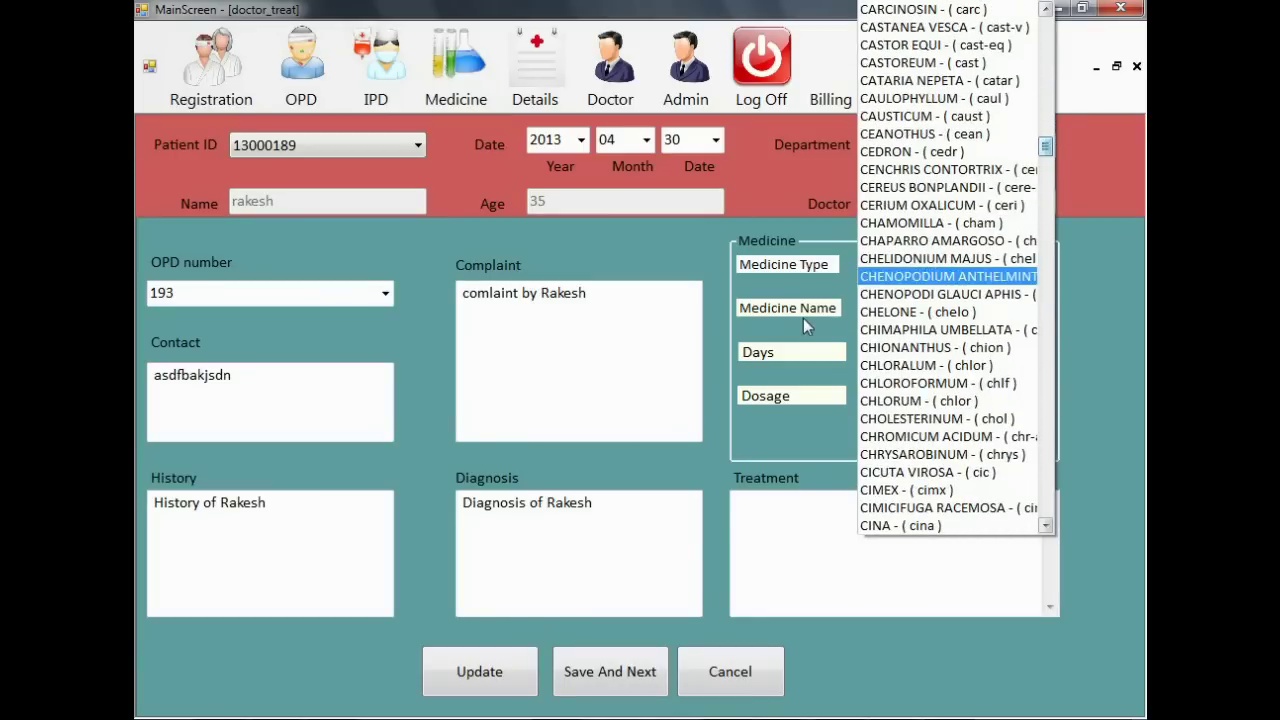
{"action": "left_click", "coordinate": [917, 312]}
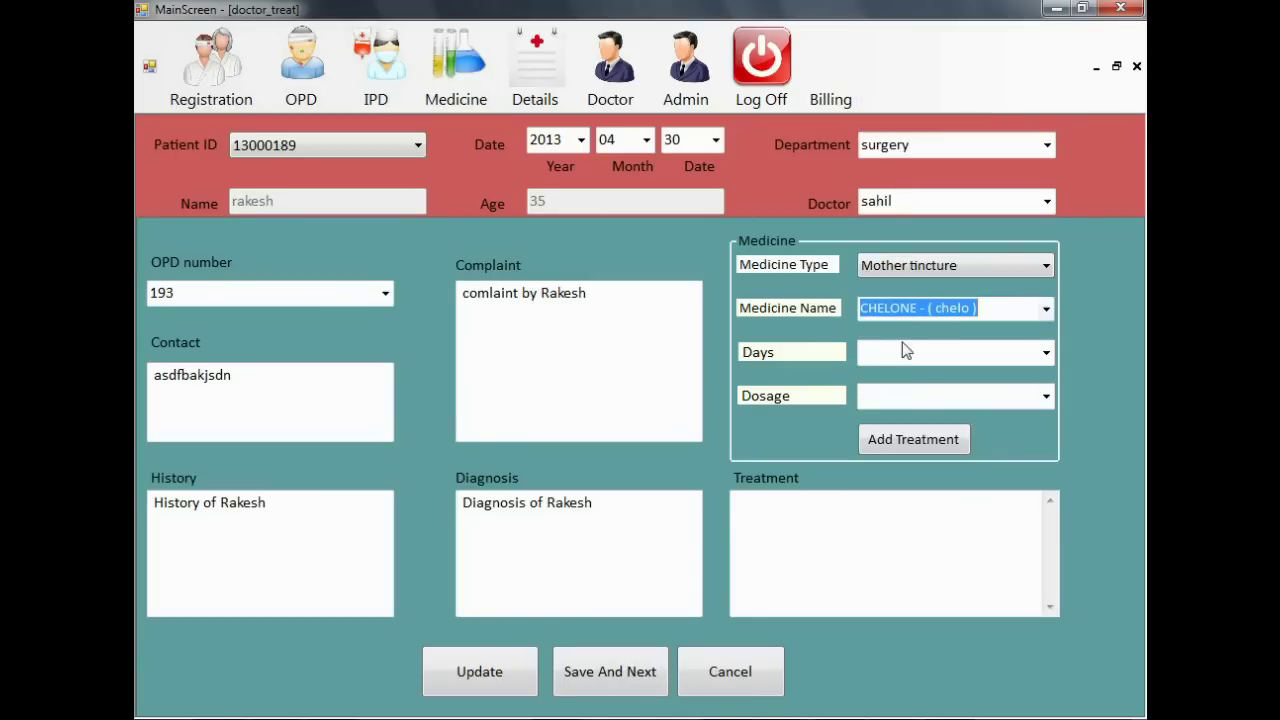
Step: Set the medicine's duration to 3 days and its dosage to 3 times
{"action": "left_click", "coordinate": [1019, 352]}
{"action": "key", "text": "Down"}
{"action": "key", "text": "Tab"}
{"action": "key", "text": "Down"}
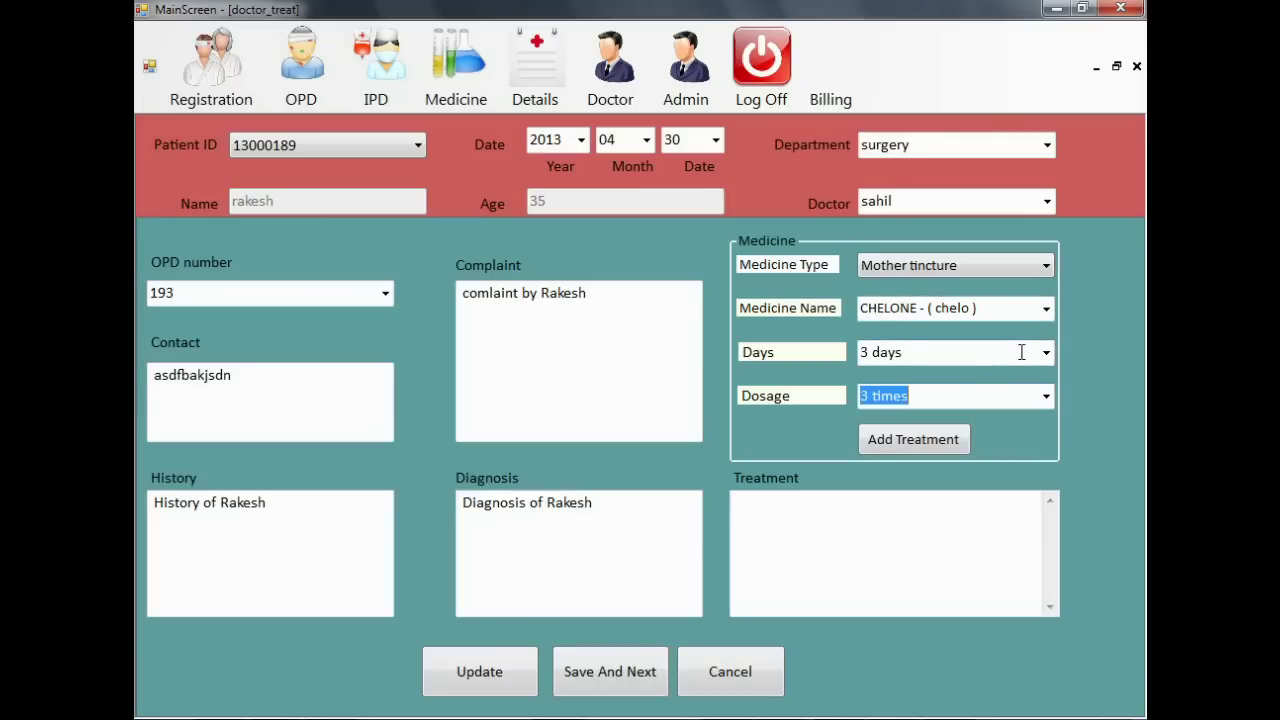
Step: Add the medicine to the patient's treatment, then save the treatment record and close the form
{"action": "key", "text": "Tab"}
{"action": "key", "text": "Return"}
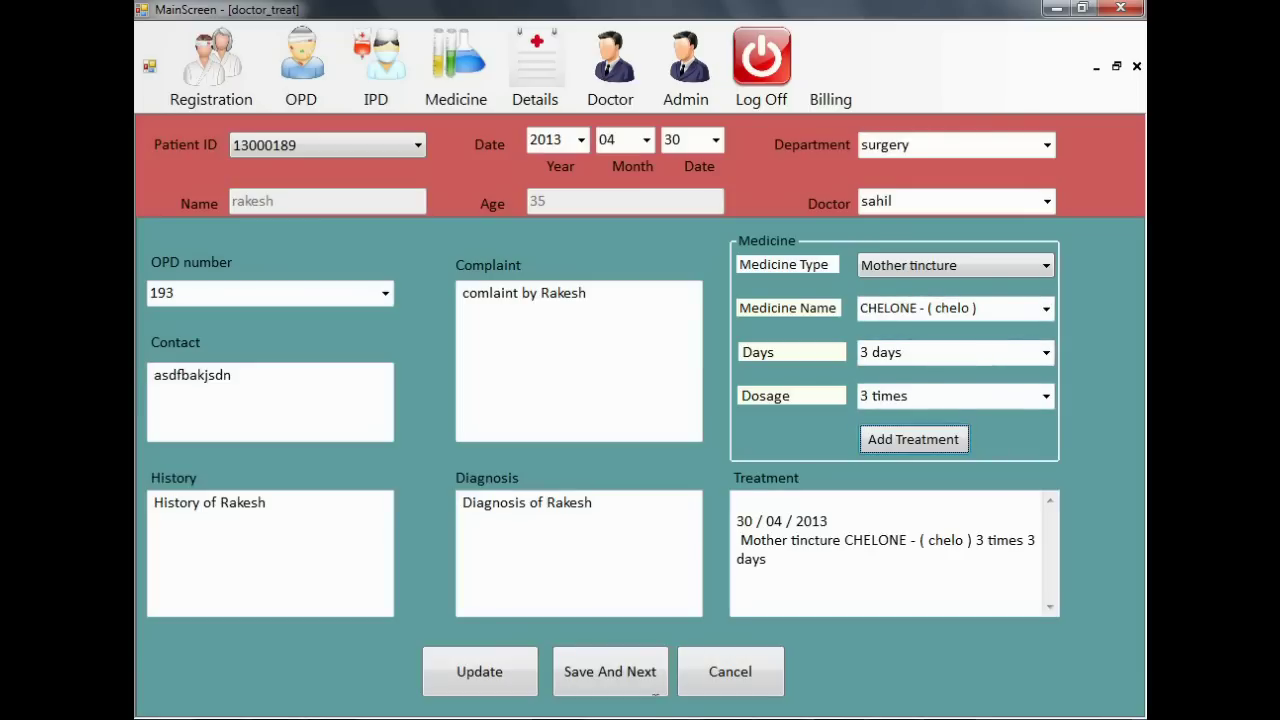
{"action": "left_click", "coordinate": [612, 672]}
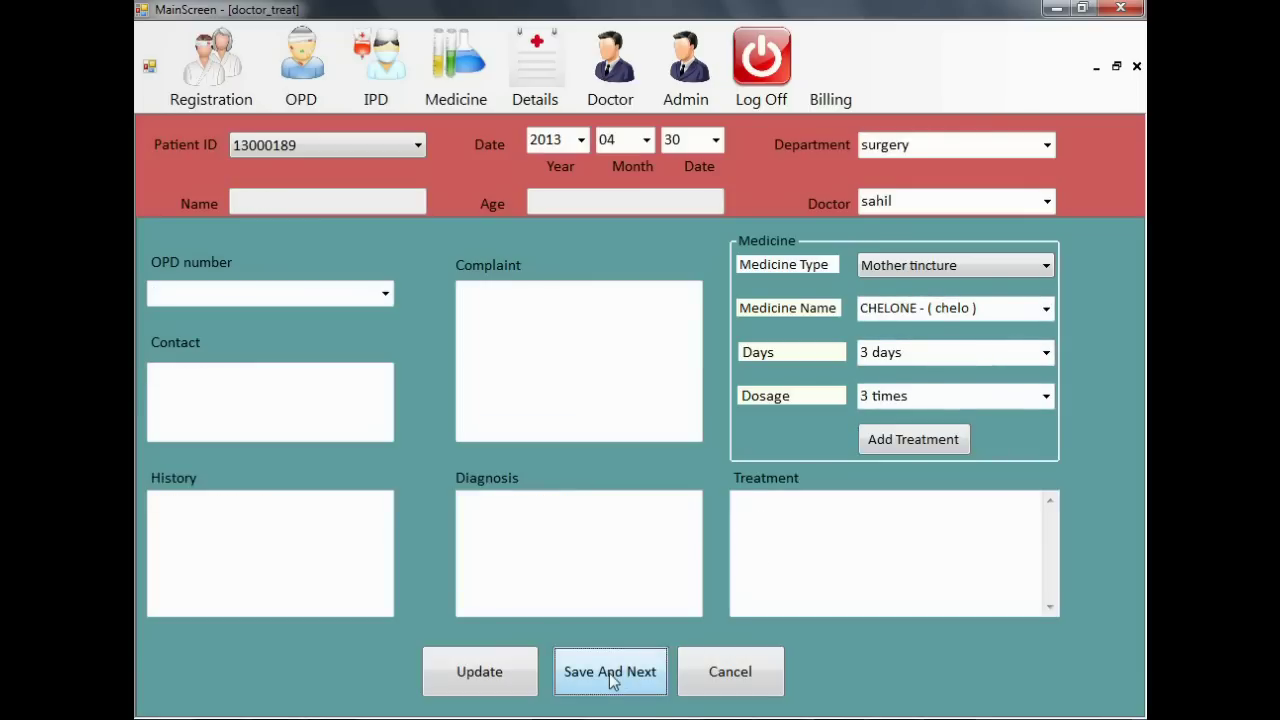
{"action": "left_click", "coordinate": [717, 676]}
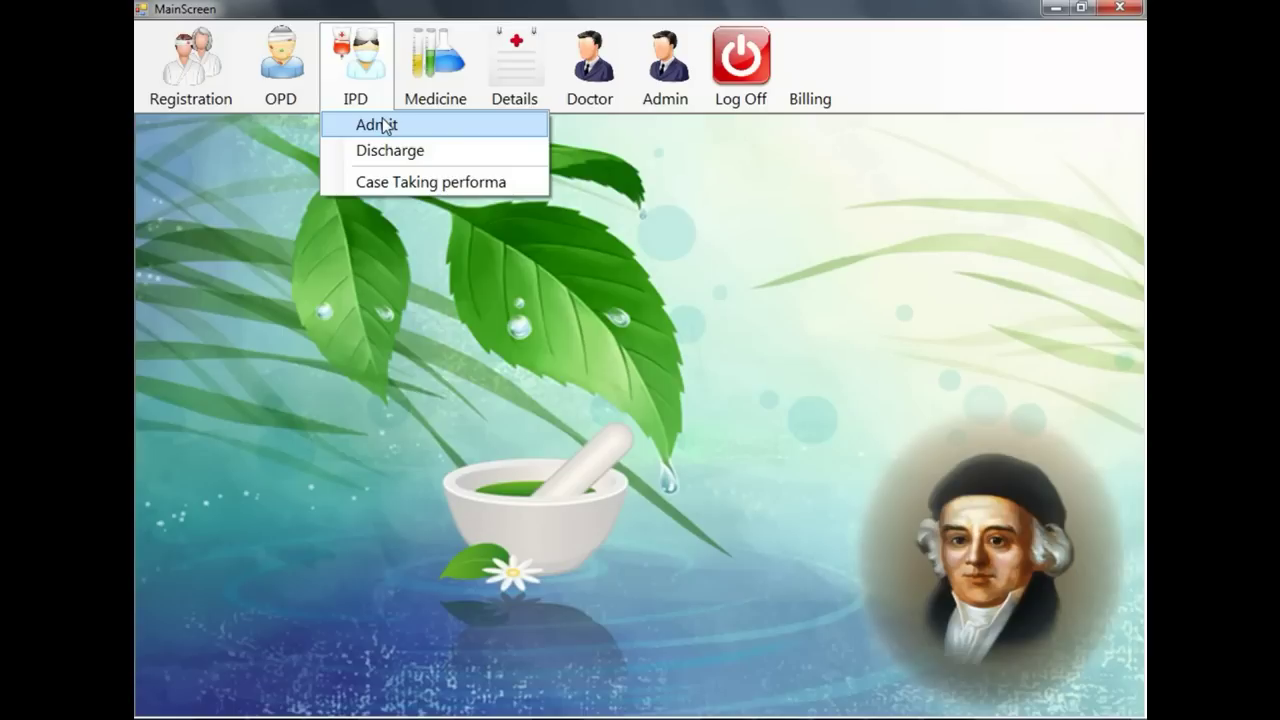
Step: Open the IPD admission form and select the newly registered patient's ID and OPD number
{"action": "left_click", "coordinate": [385, 125]}
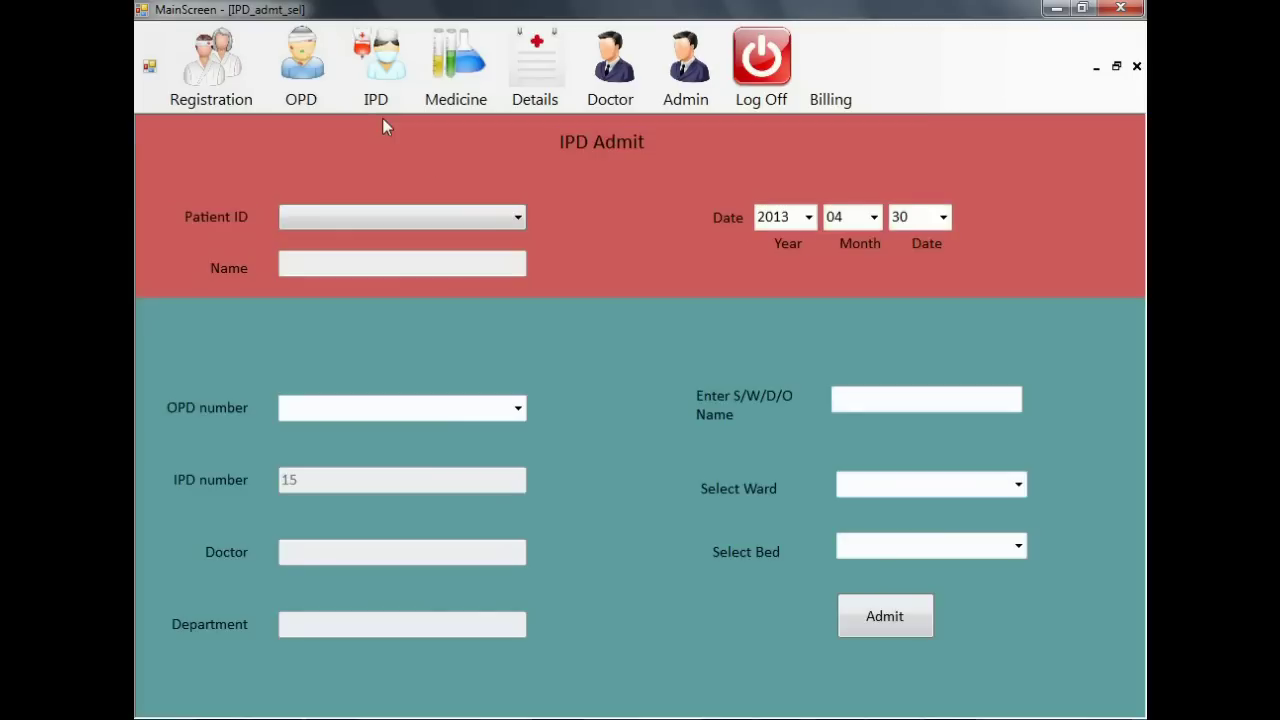
{"action": "left_click", "coordinate": [486, 221]}
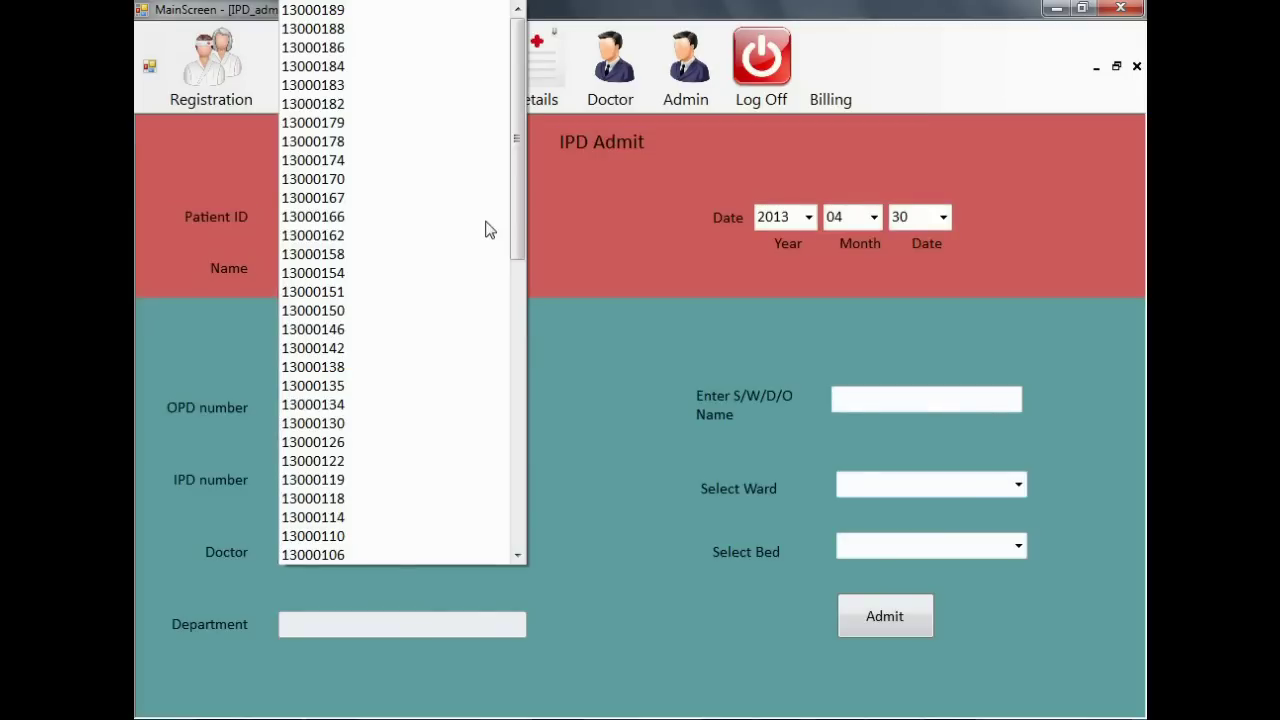
{"action": "left_click", "coordinate": [420, 12]}
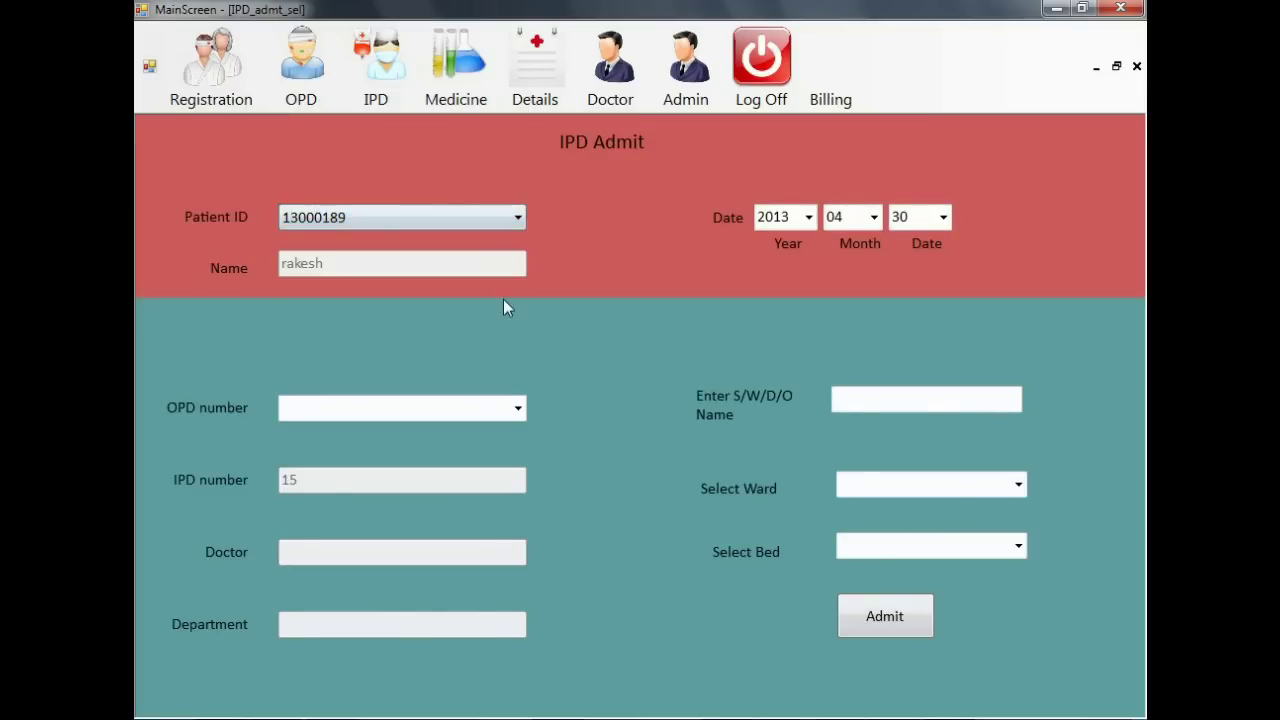
{"action": "left_click", "coordinate": [516, 412]}
{"action": "key", "text": "Down"}
{"action": "key", "text": "Return"}
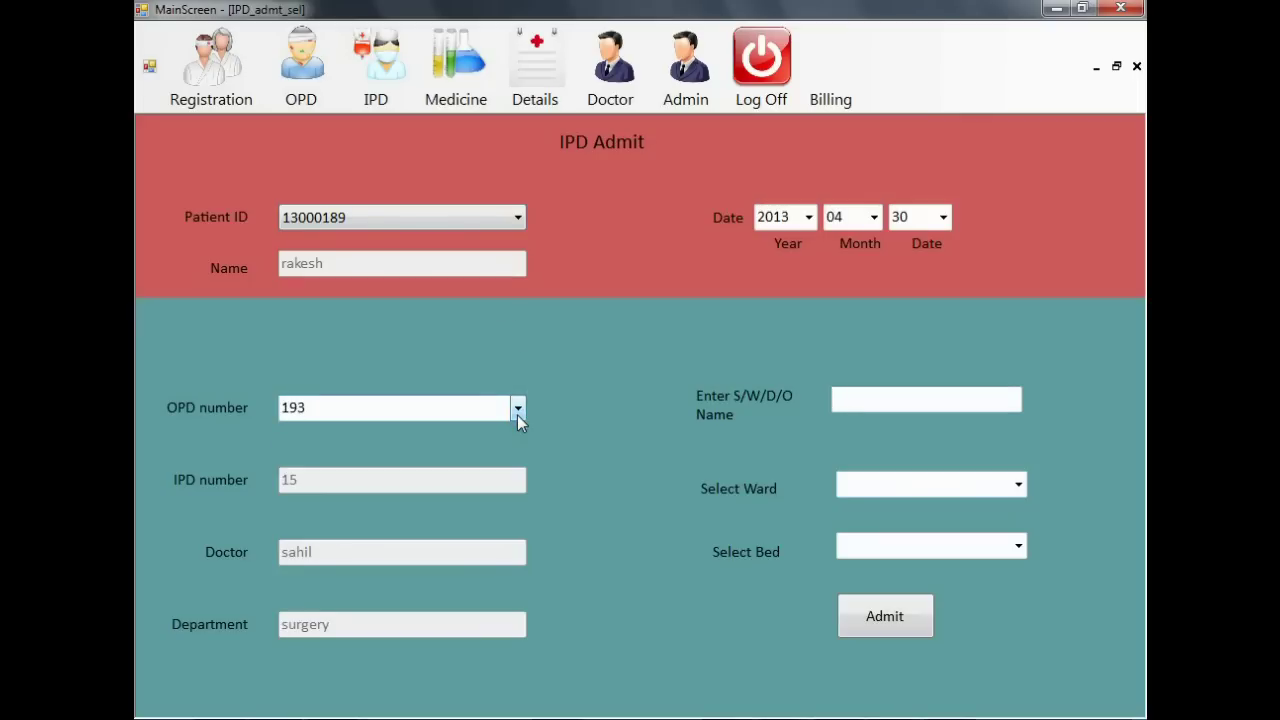
Step: Enter the relative's name as the S/W/D/O name and assign the General ward with bed 8
{"action": "key", "text": "Tab"}
{"action": "type", "text": "sameer"}
{"action": "key", "text": "Tab"}
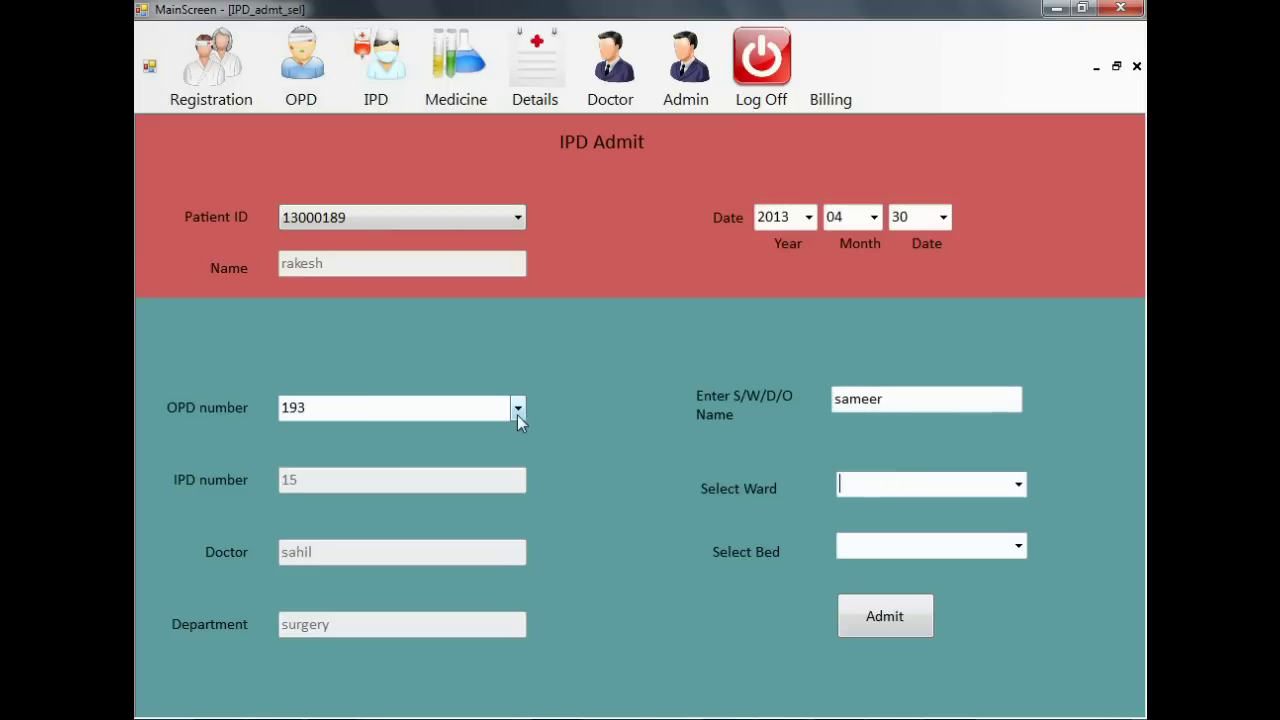
{"action": "key", "text": "Down"}
{"action": "key", "text": "Tab"}
{"action": "key", "text": "Down"}
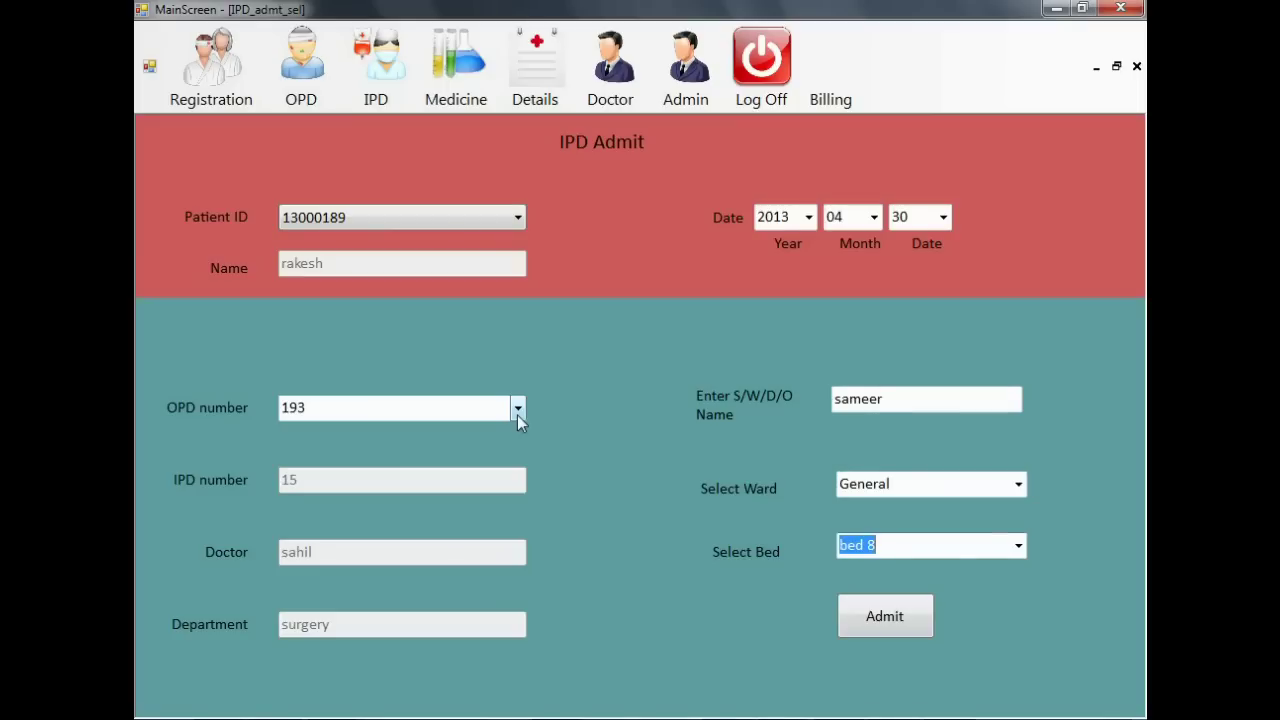
Step: Admit the patient and close the IPD admission form
{"action": "key", "text": "Tab"}
{"action": "key", "text": "Return"}
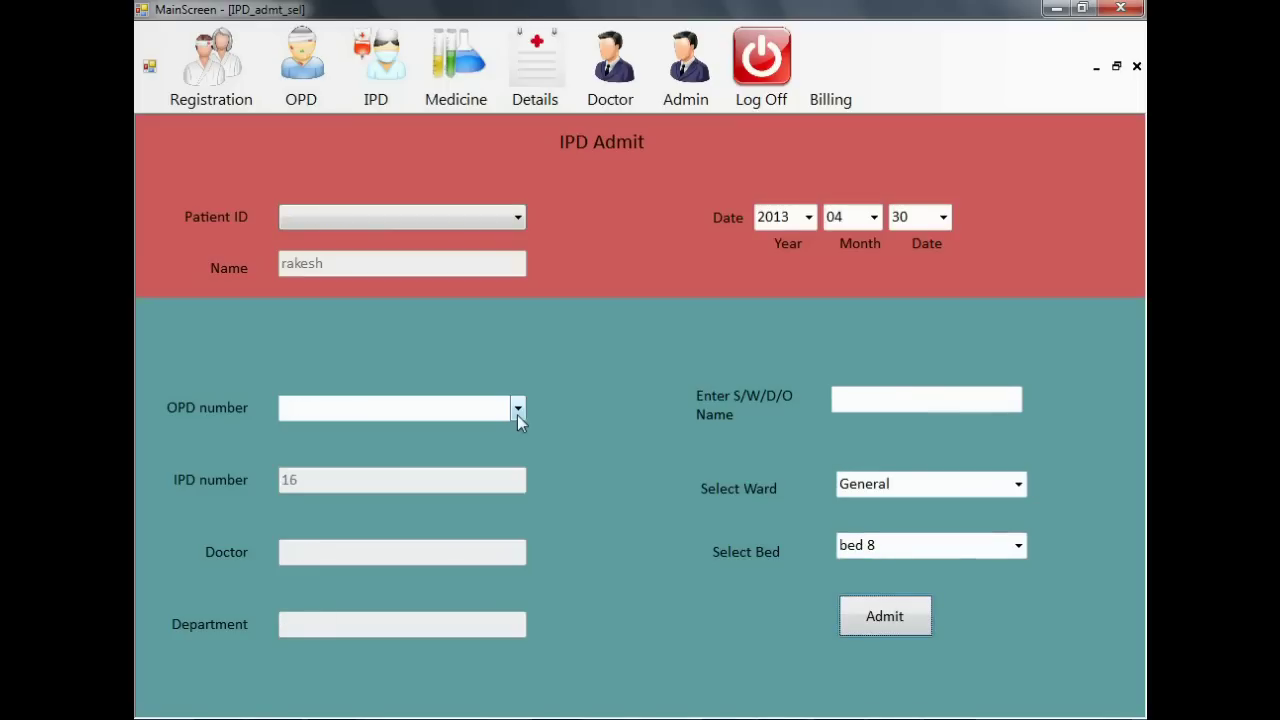
{"action": "left_click", "coordinate": [1136, 66]}
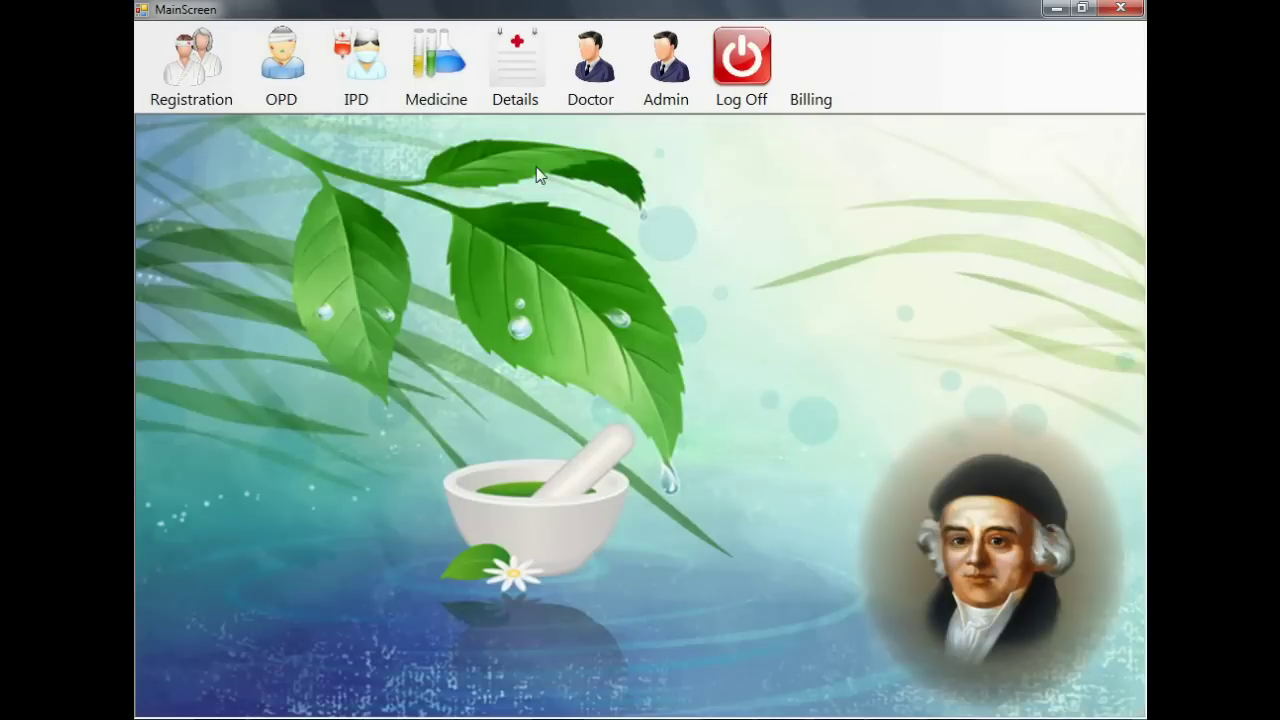
Step: Open the IPD discharge form and select the admitted patient's ID and OPD number
{"action": "left_click", "coordinate": [345, 90]}
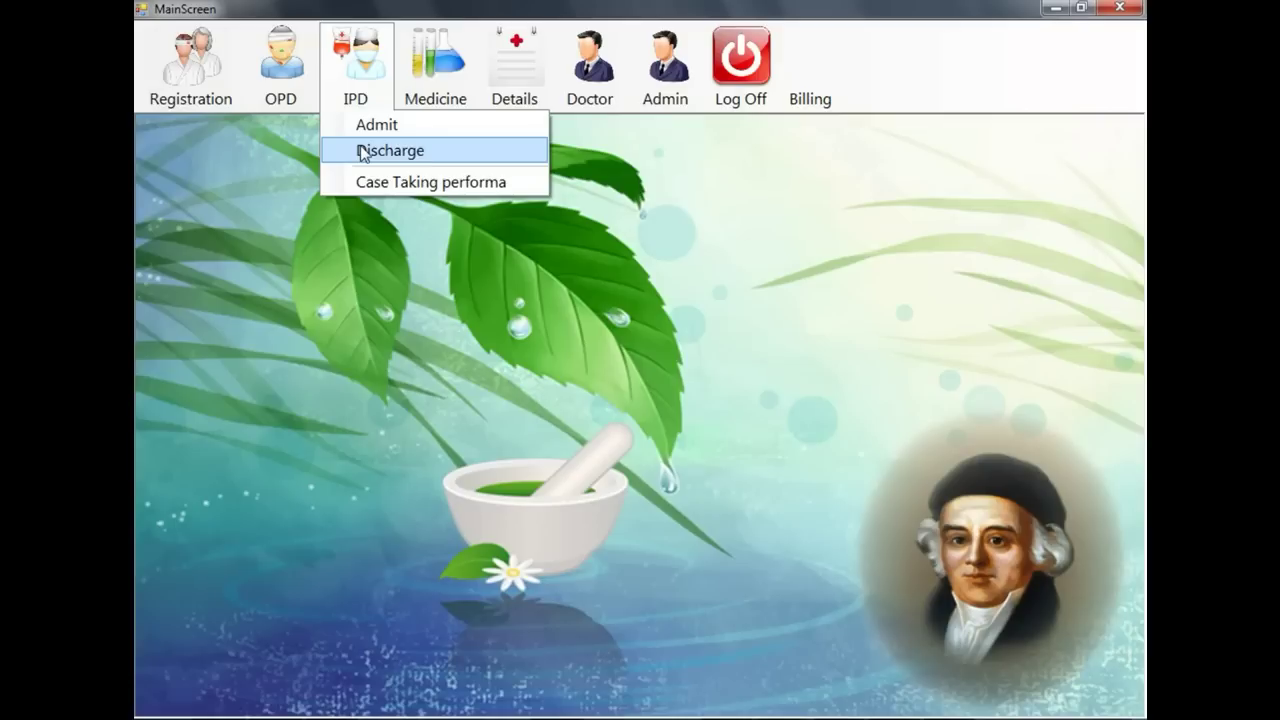
{"action": "left_click", "coordinate": [362, 152]}
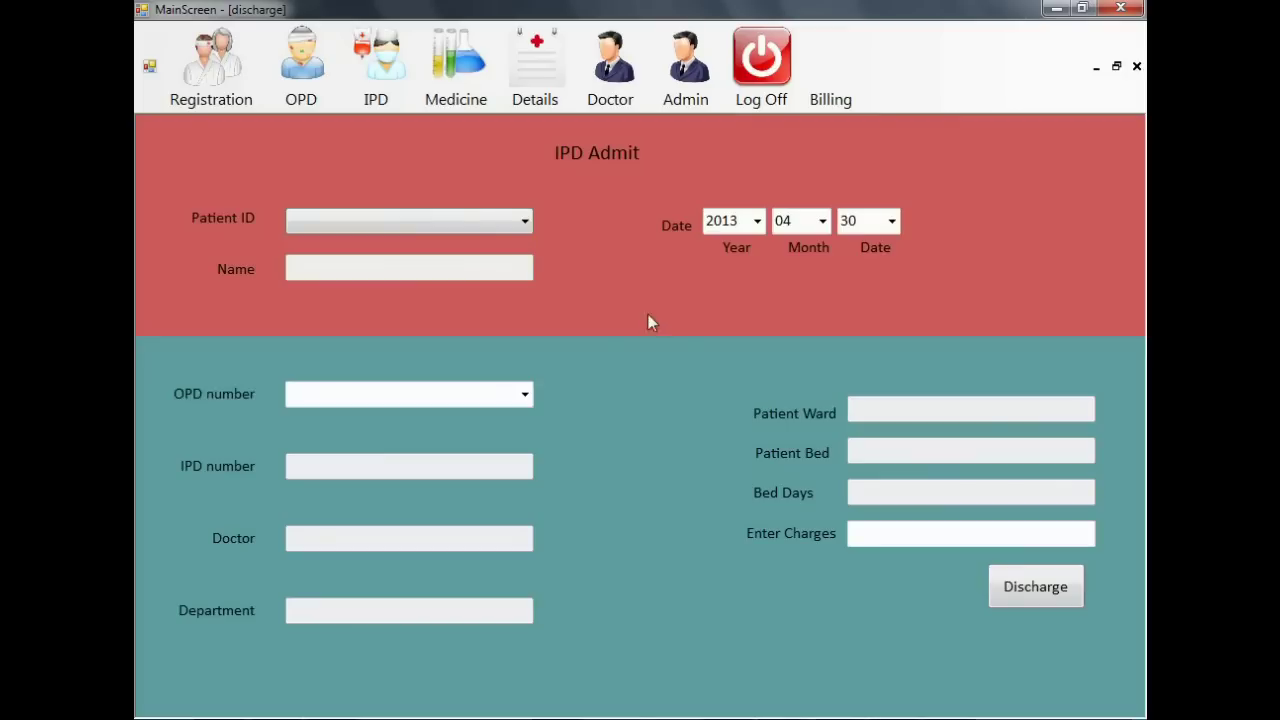
{"action": "left_click", "coordinate": [497, 225]}
{"action": "key", "text": "Down"}
{"action": "key", "text": "Down"}
{"action": "key", "text": "Return"}
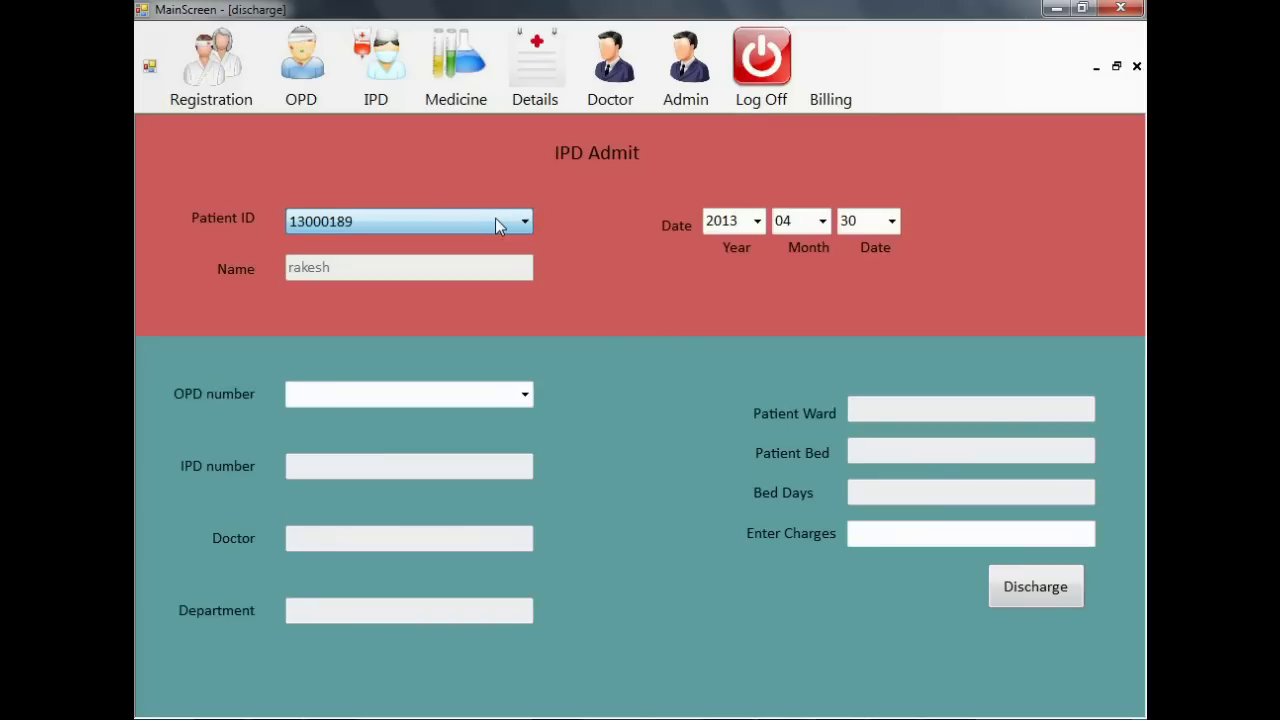
{"action": "left_click", "coordinate": [515, 394]}
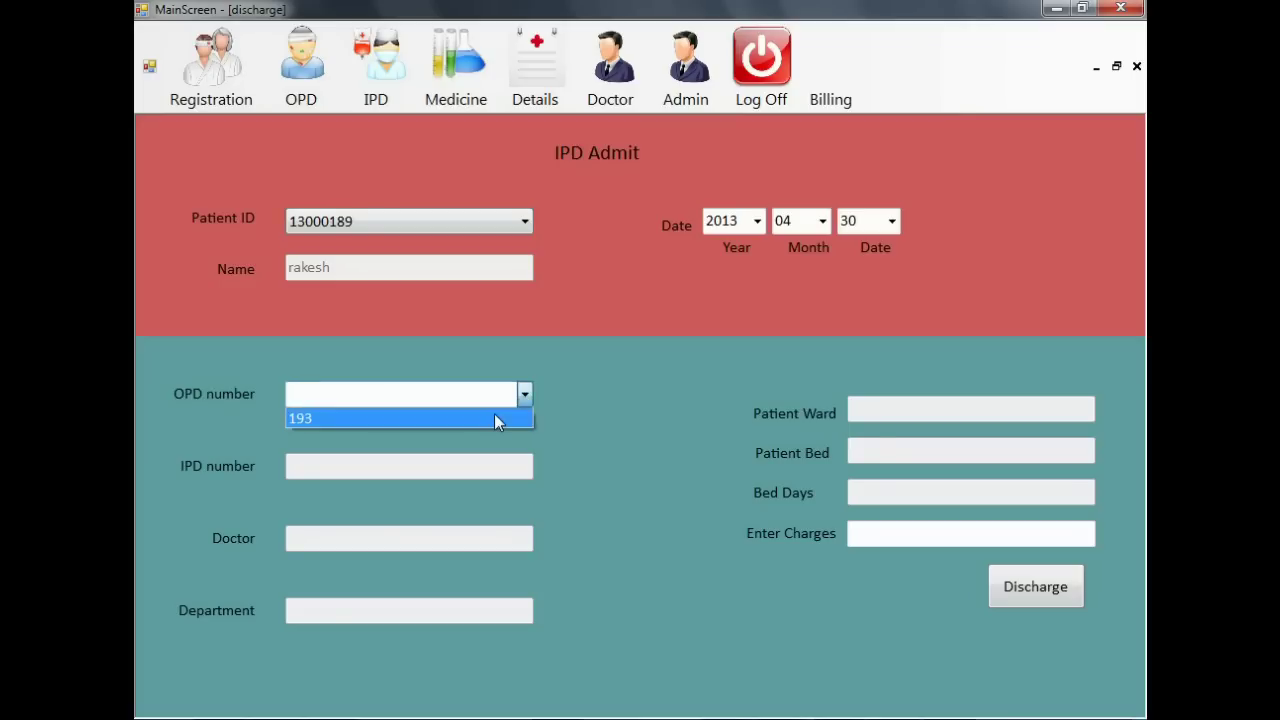
{"action": "left_click", "coordinate": [494, 413]}
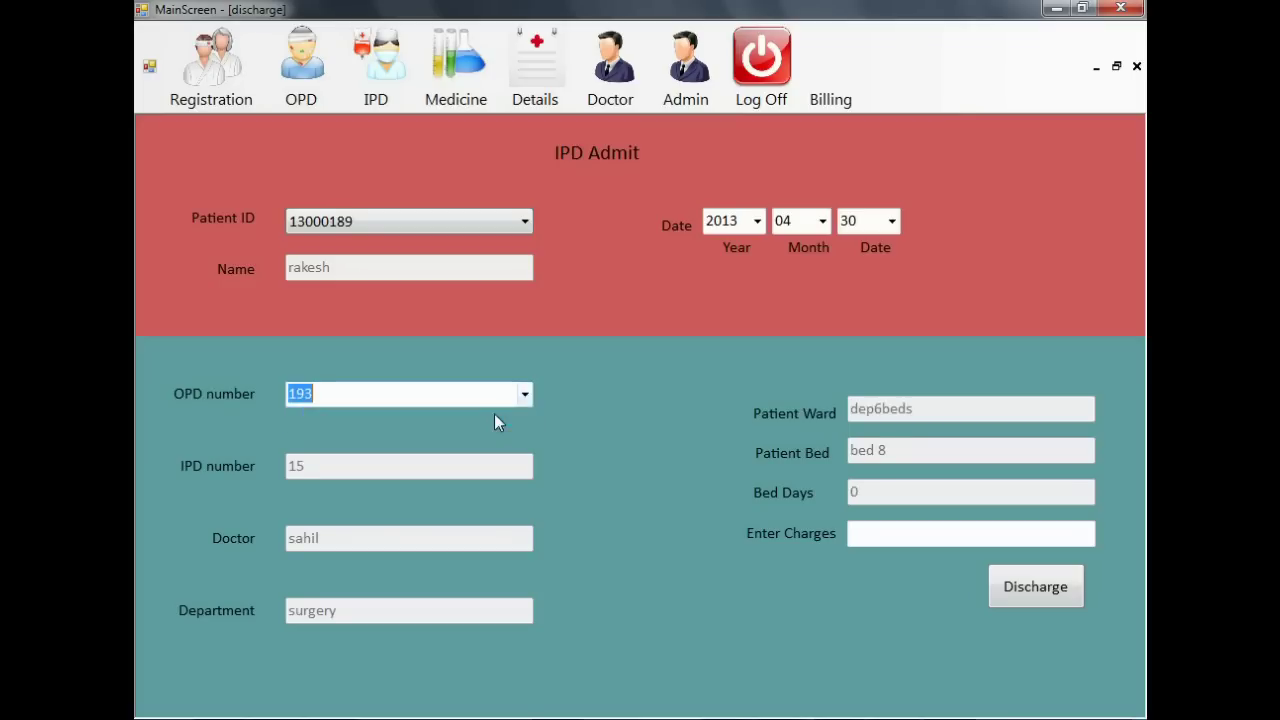
Step: Enter charges of 750, discharge the patient and close the discharge form
{"action": "left_click", "coordinate": [905, 538]}
{"action": "type", "text": "750"}
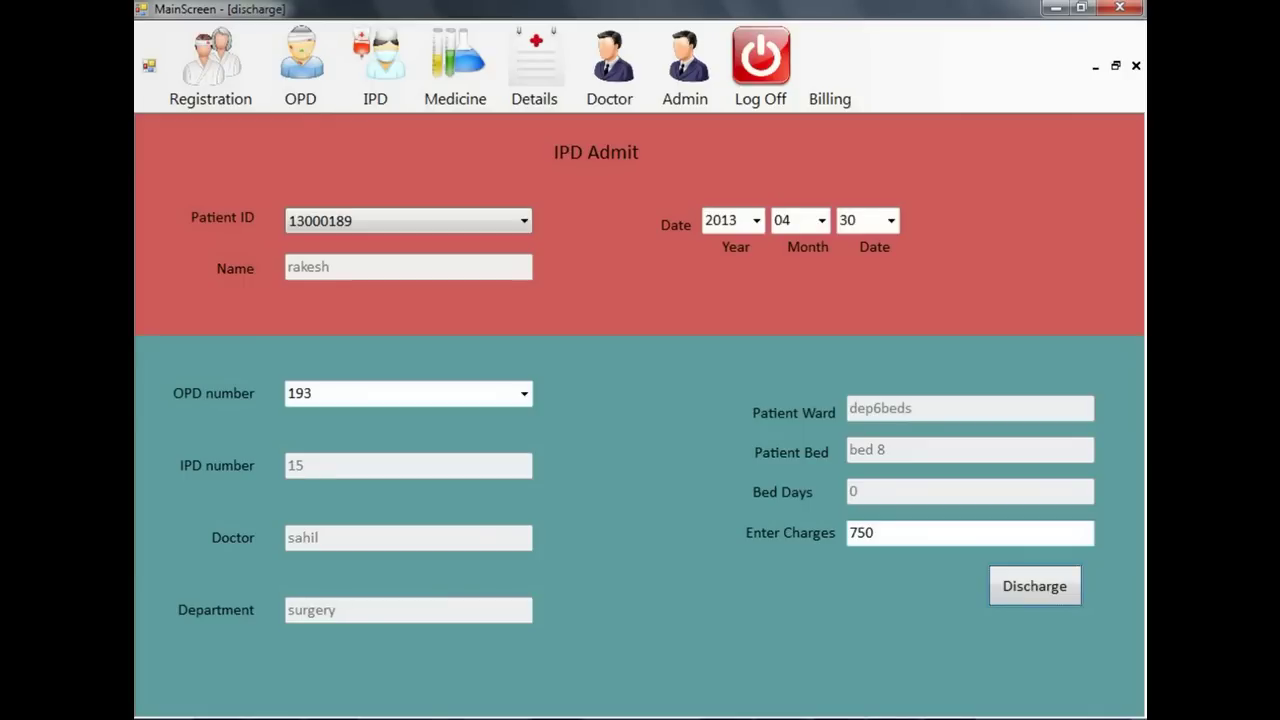
{"action": "key", "text": "Return"}
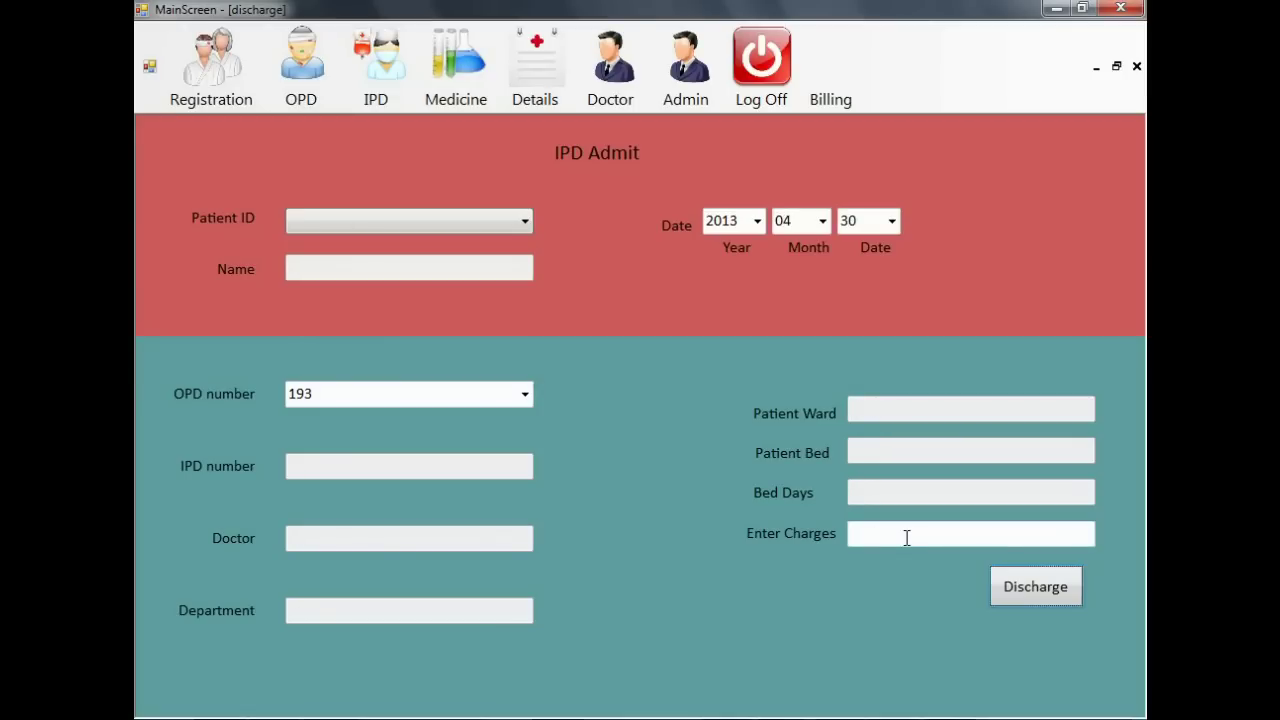
{"action": "left_click", "coordinate": [1136, 66]}
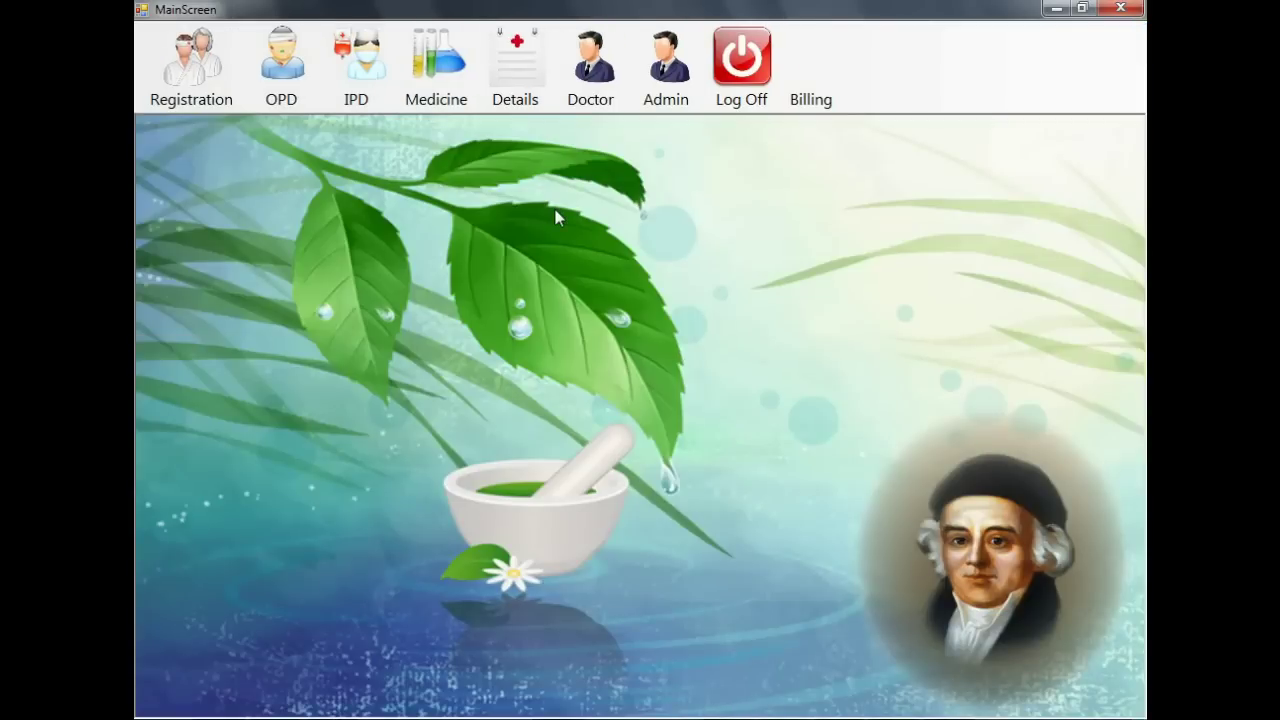
Step: Open the detailed OPD report
{"action": "left_click", "coordinate": [541, 108]}
{"action": "mouse_move", "coordinate": [536, 124]}
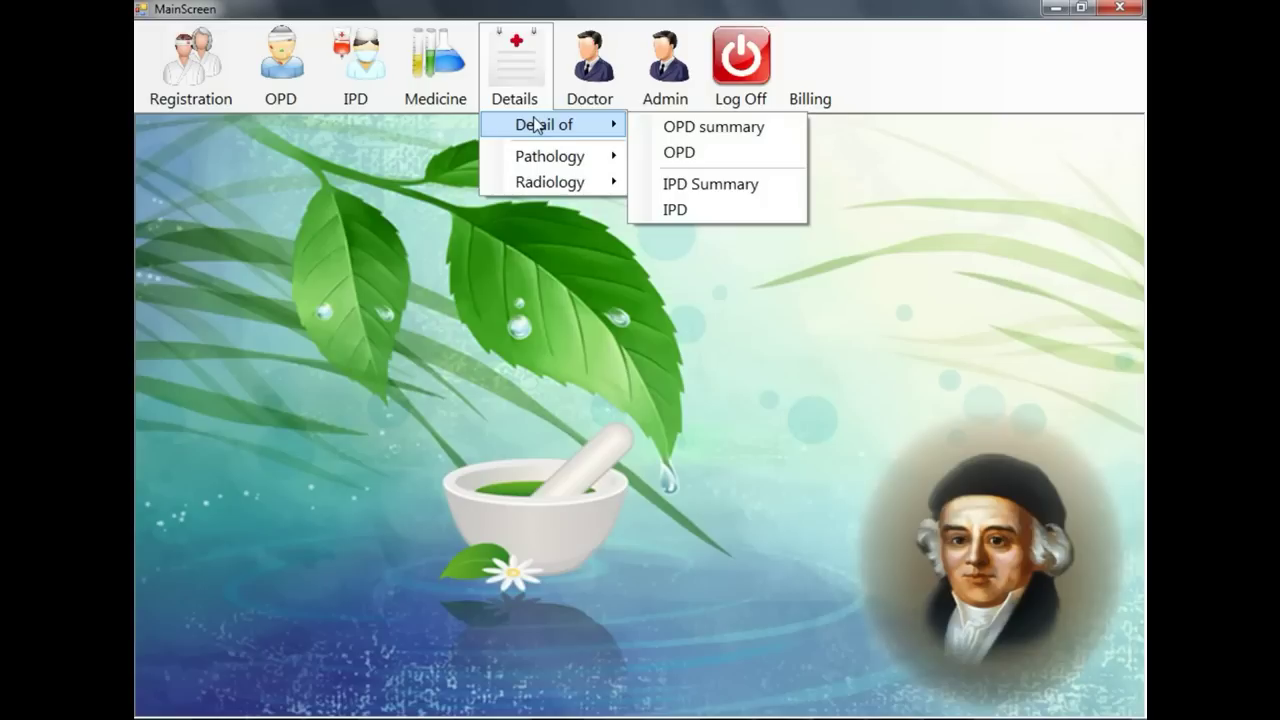
{"action": "left_click", "coordinate": [656, 155]}
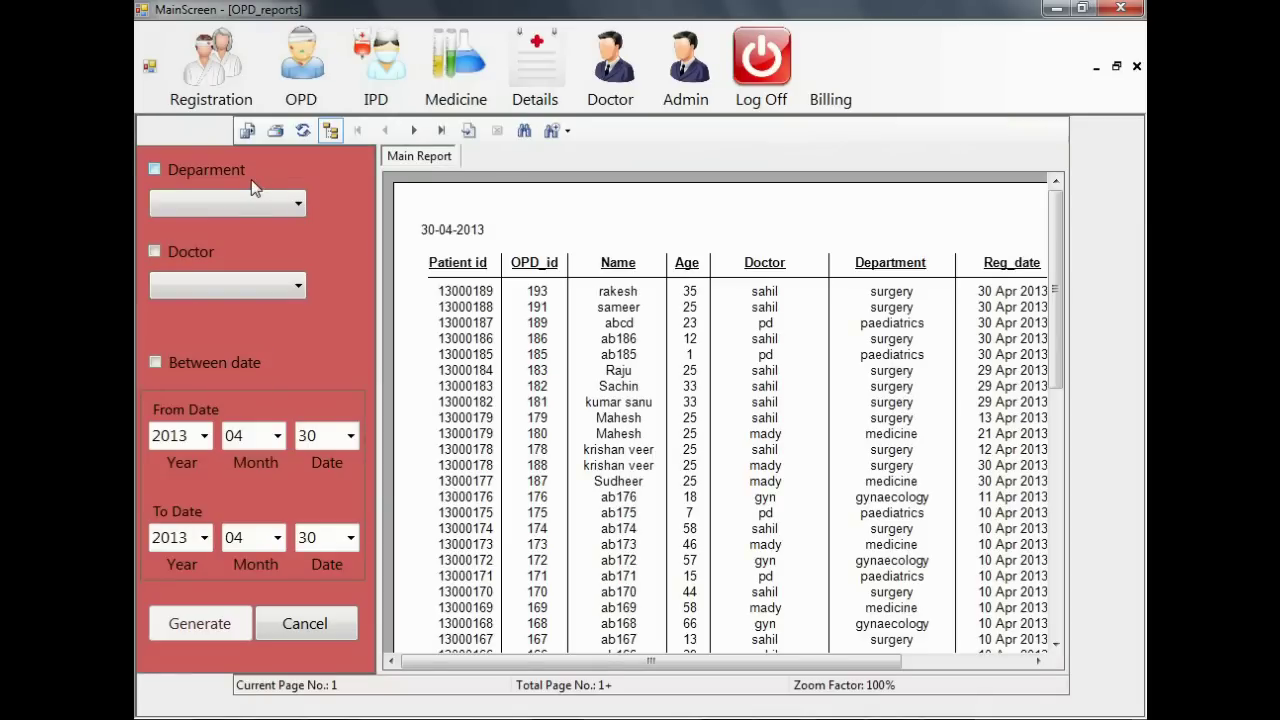
Step: Generate the OPD report filtered to the paediatrics department
{"action": "left_click", "coordinate": [223, 170]}
{"action": "left_click", "coordinate": [242, 202]}
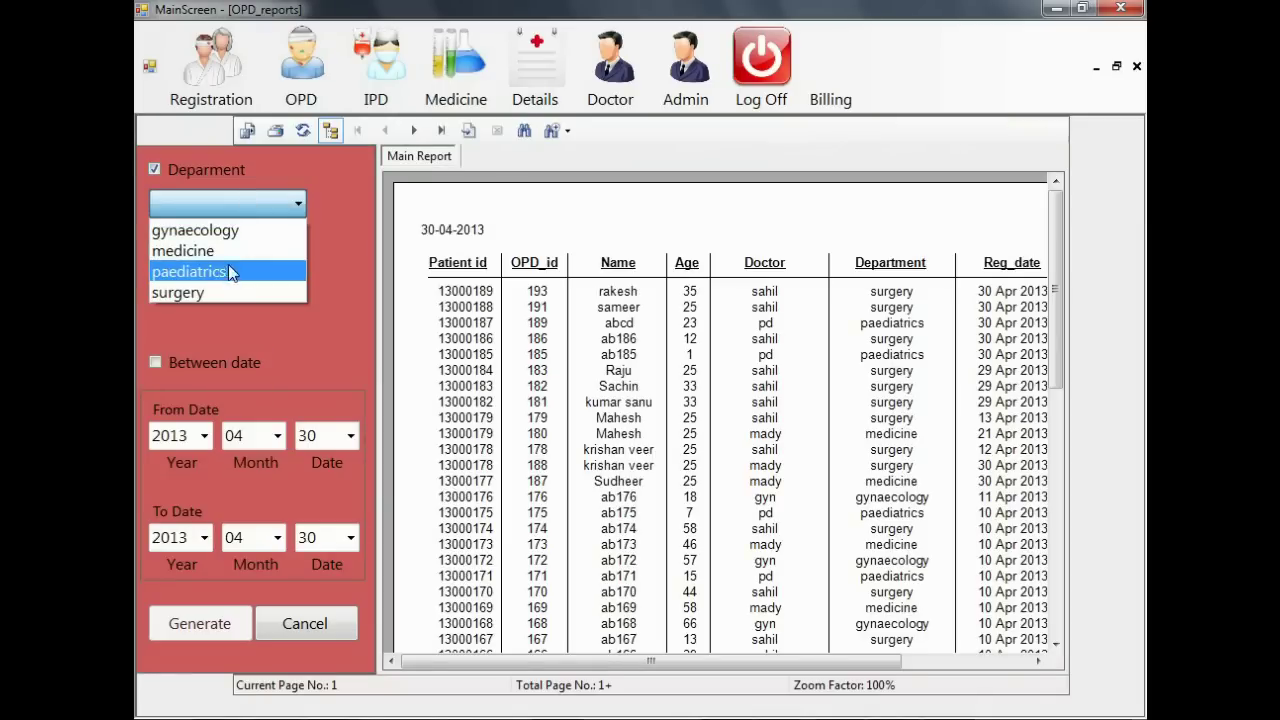
{"action": "left_click", "coordinate": [222, 281]}
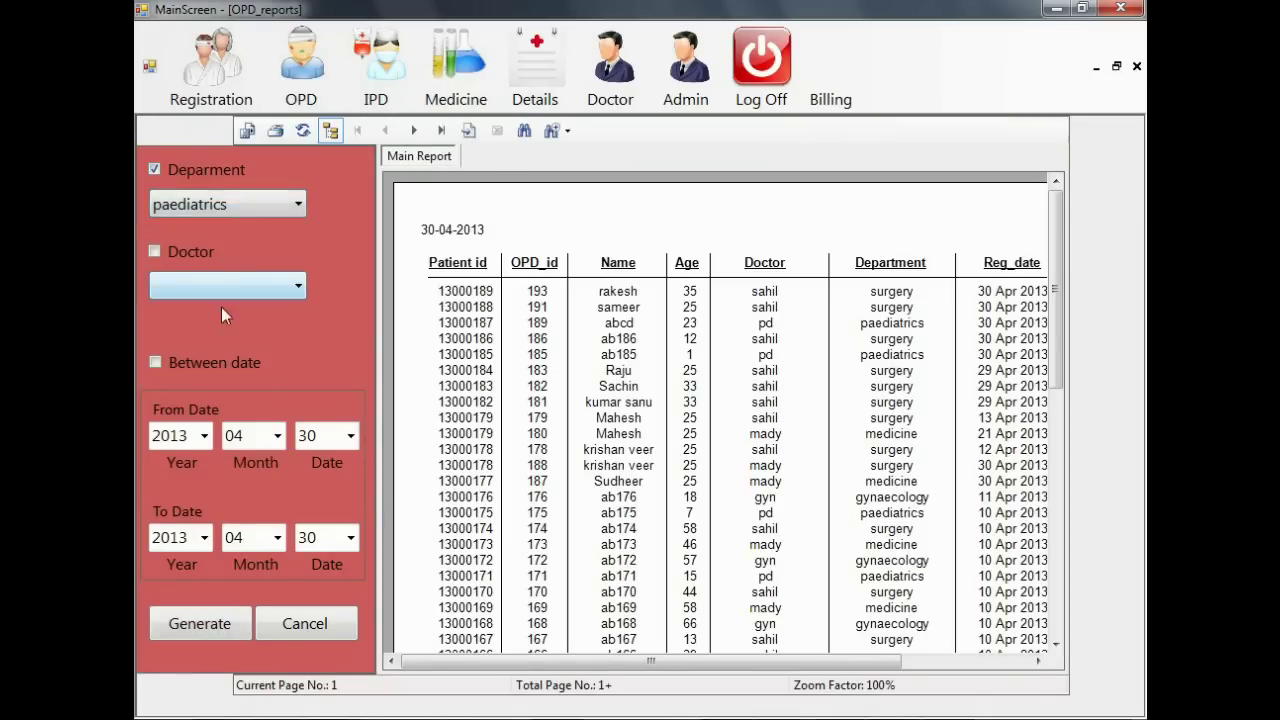
{"action": "left_click", "coordinate": [201, 629]}
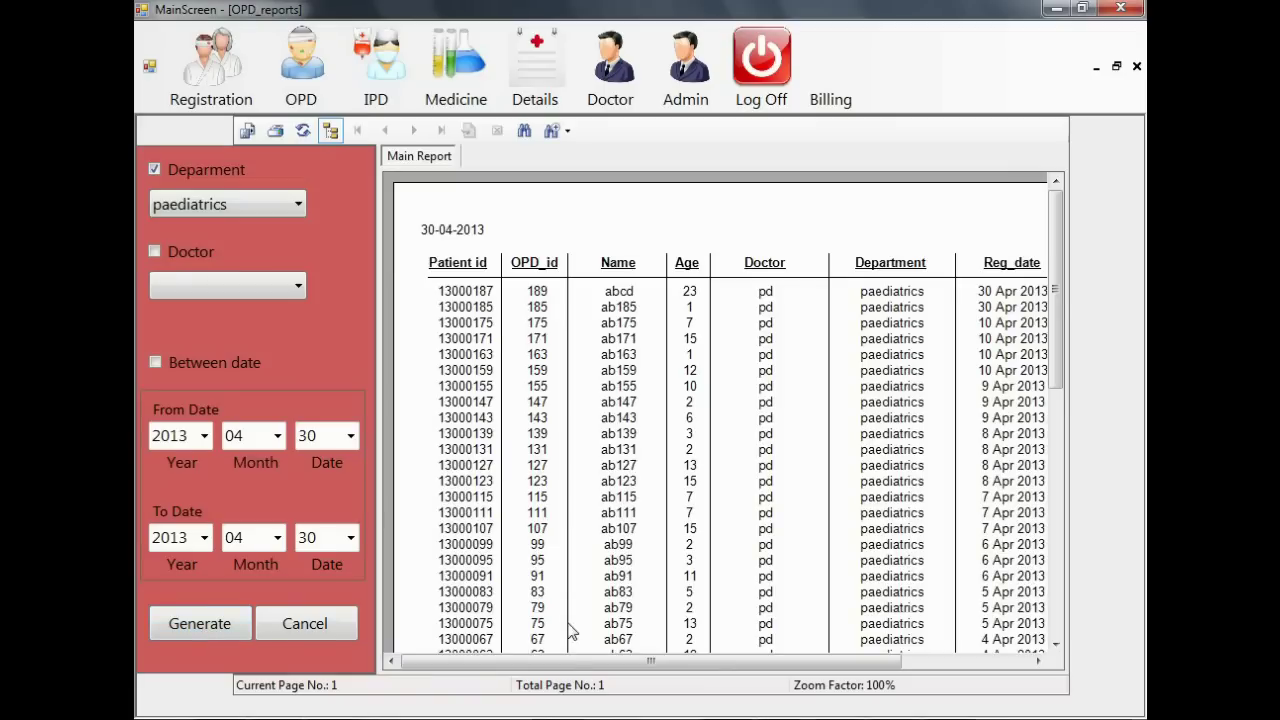
{"action": "left_click_drag", "start_coordinate": [570, 660], "coordinate": [440, 665]}
Step: Set the report's date range from 2013-04-01 to 2013-04-10
{"action": "left_click", "coordinate": [350, 436]}
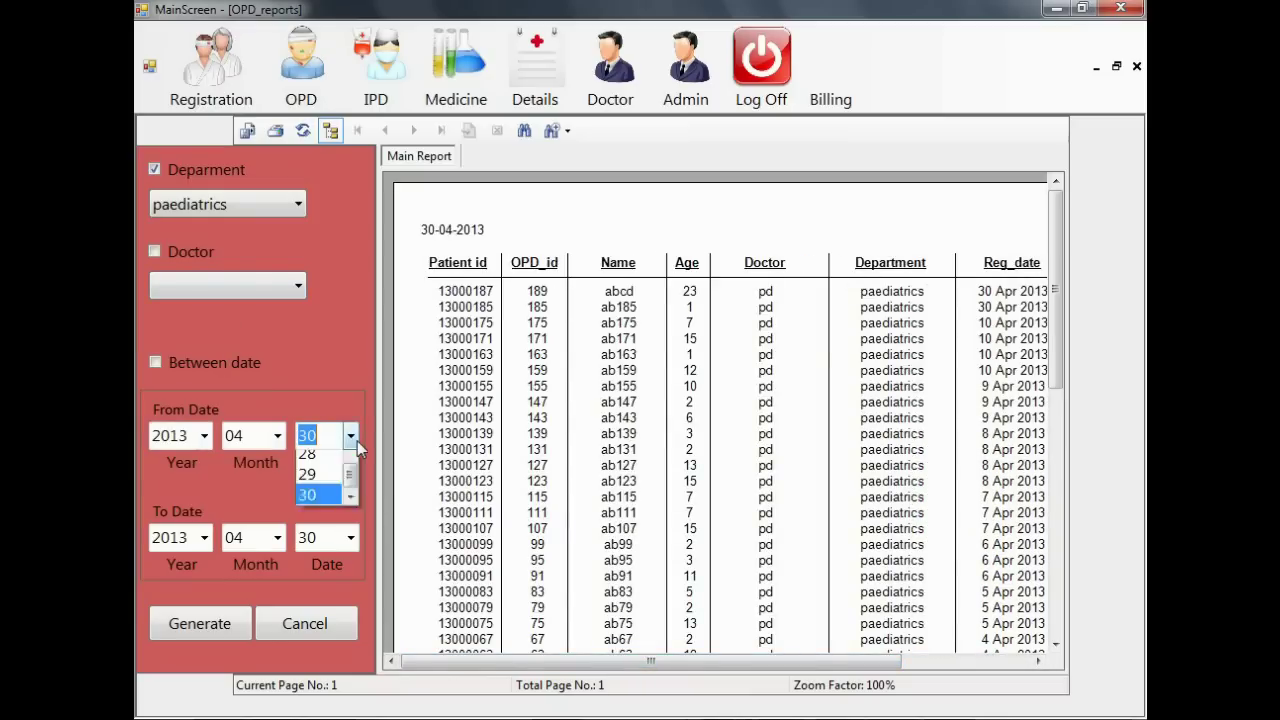
{"action": "left_click_drag", "start_coordinate": [349, 566], "coordinate": [350, 468]}
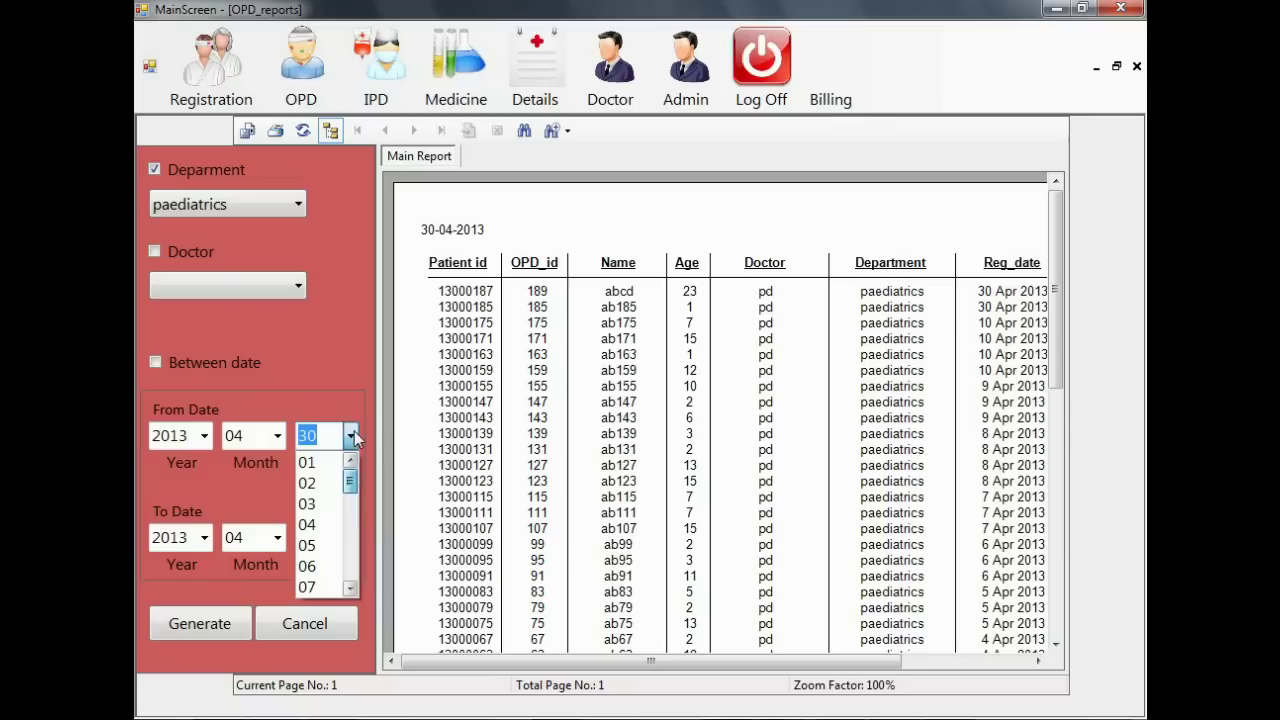
{"action": "left_click", "coordinate": [319, 464]}
{"action": "left_click", "coordinate": [350, 538]}
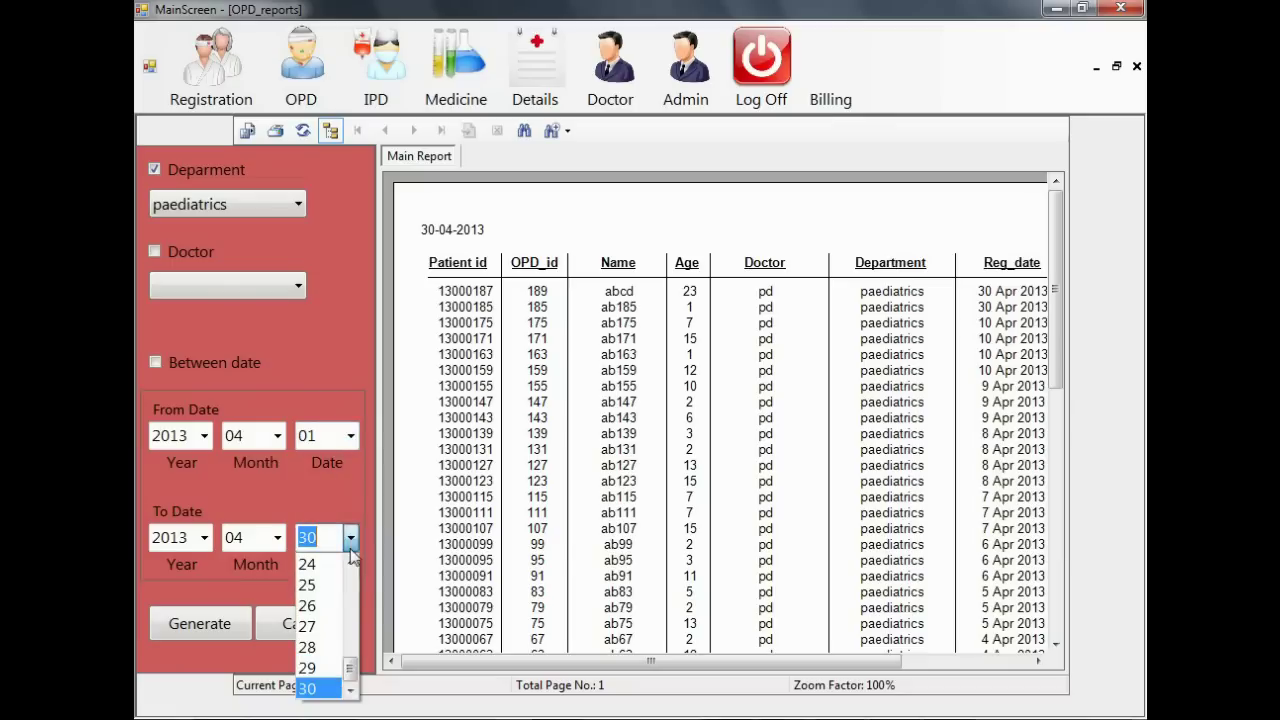
{"action": "left_click_drag", "start_coordinate": [349, 666], "coordinate": [350, 612]}
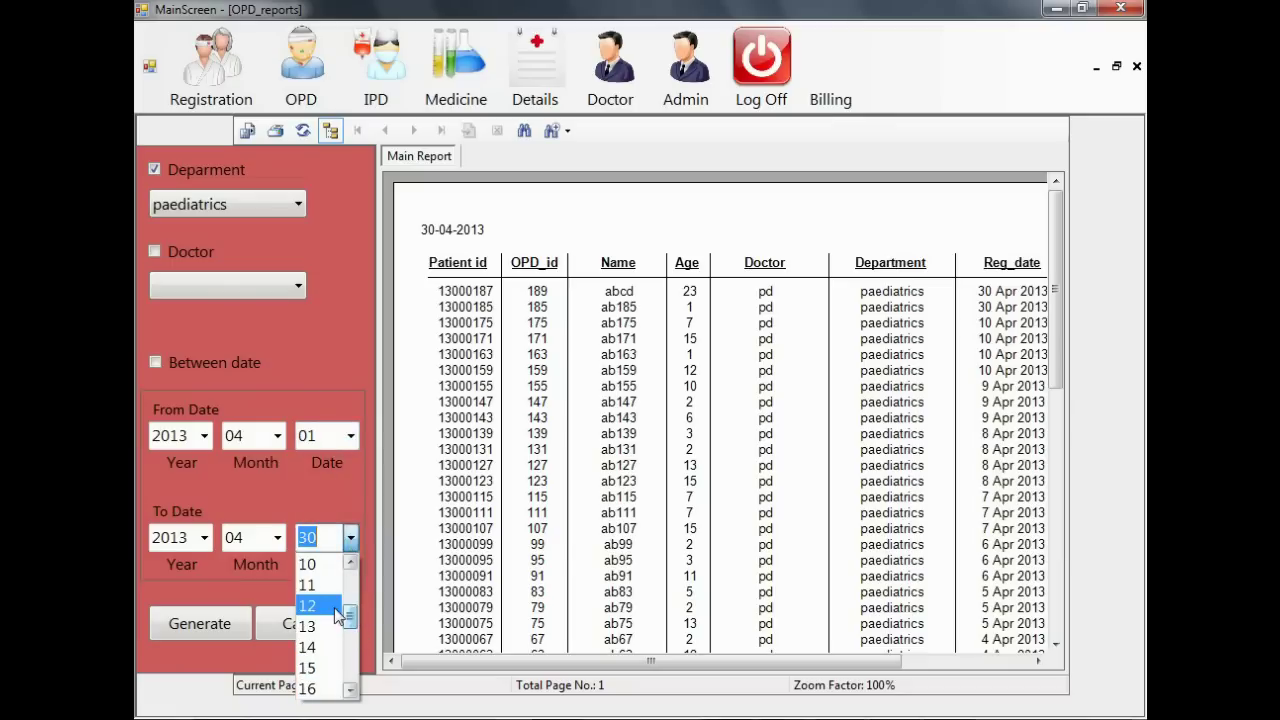
{"action": "left_click", "coordinate": [316, 564]}
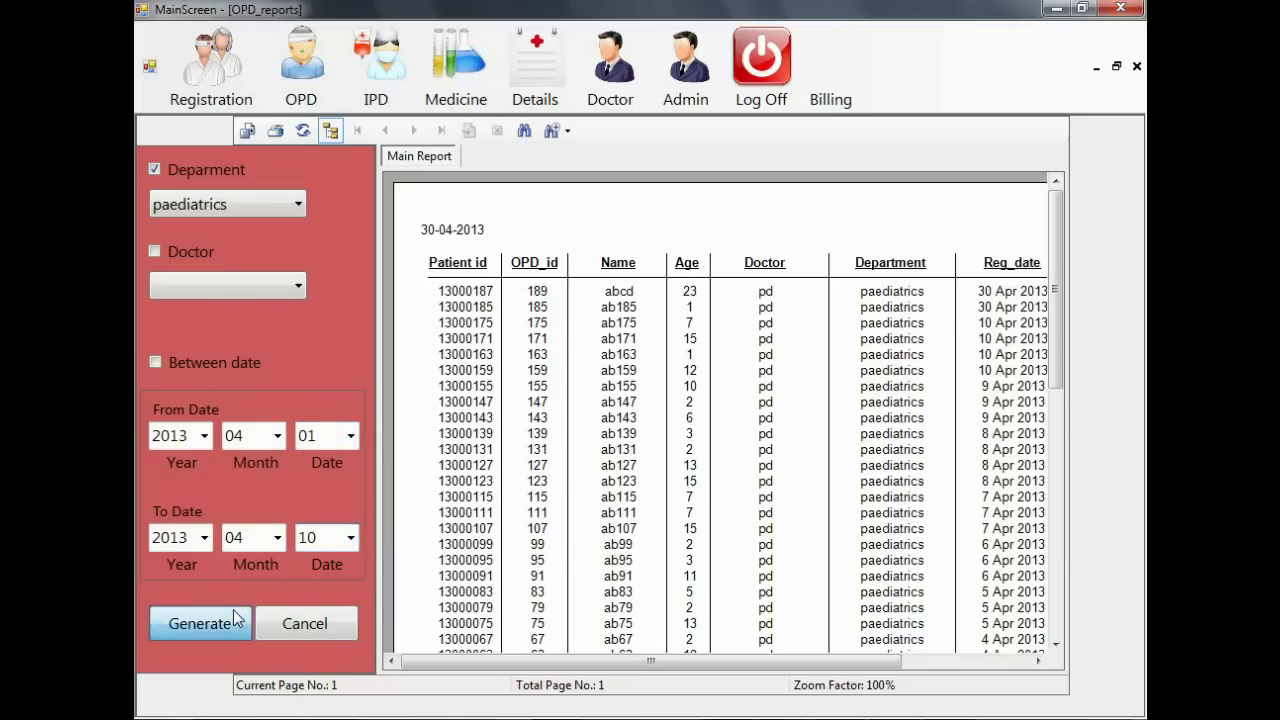
Step: Generate the OPD report again with the chosen dates and close the report form
{"action": "left_click", "coordinate": [236, 619]}
{"action": "left_click_drag", "start_coordinate": [514, 662], "coordinate": [430, 656]}
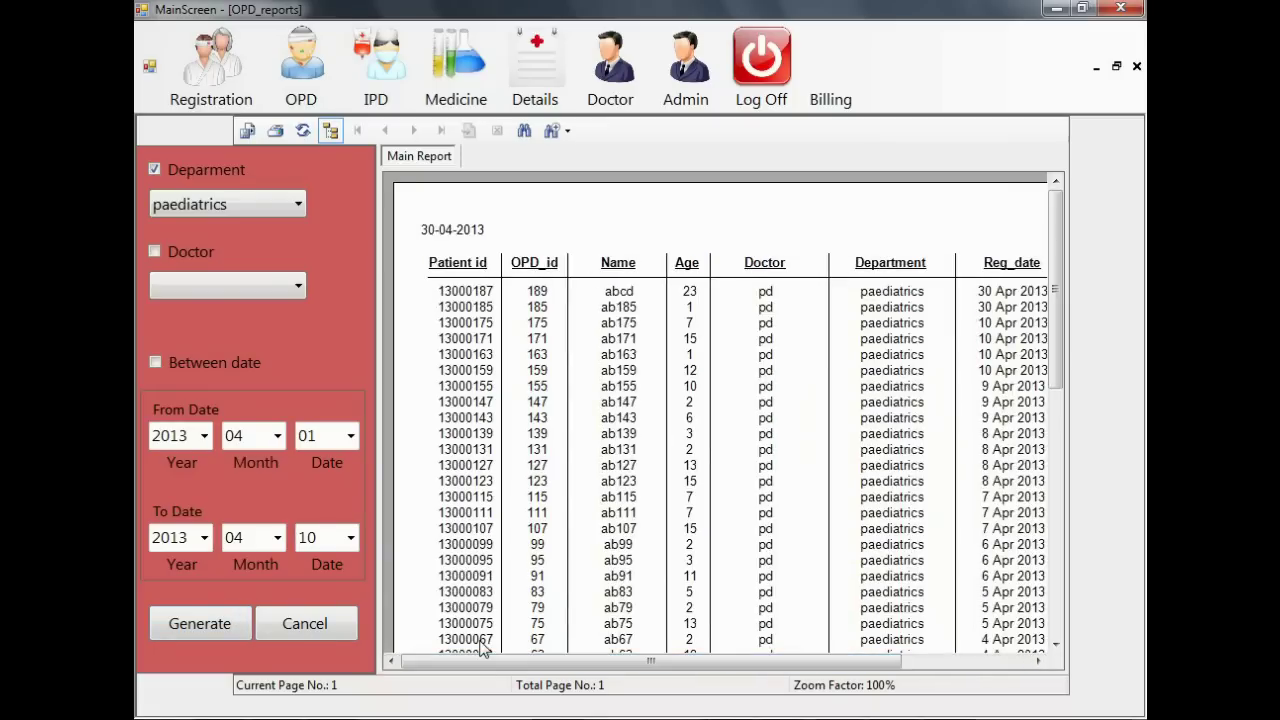
{"action": "left_click", "coordinate": [320, 627]}
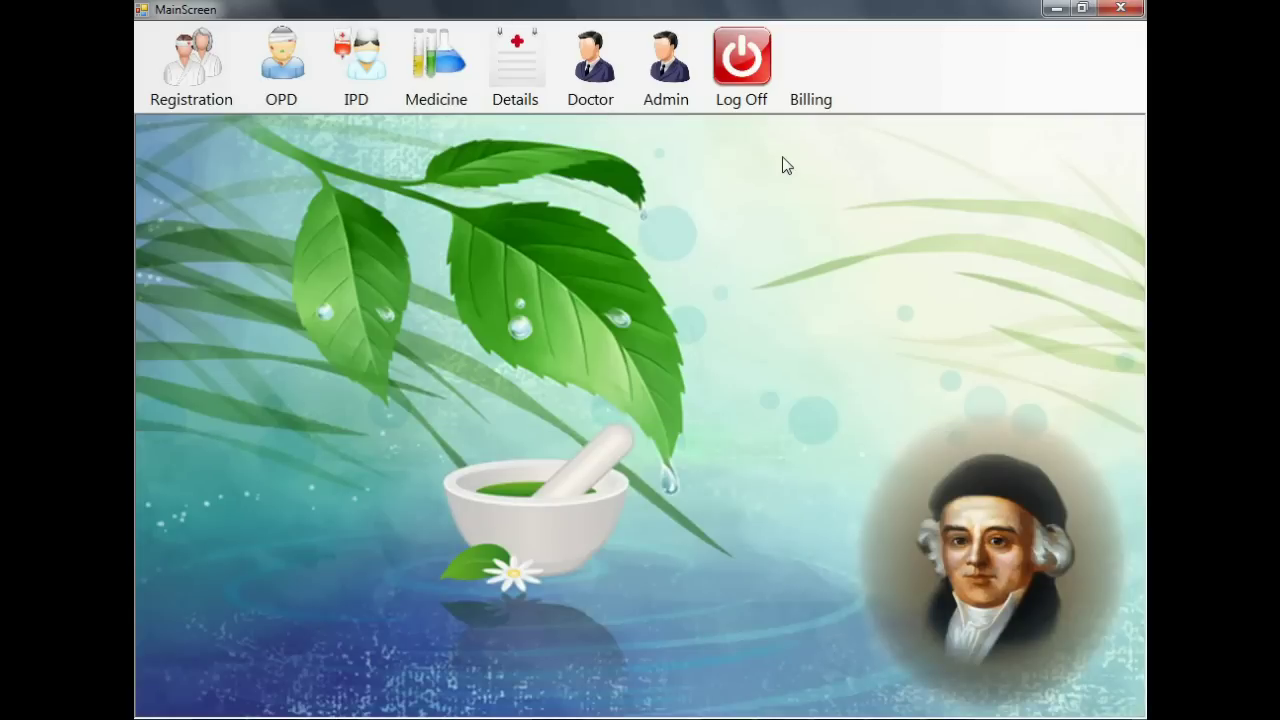
Step: Open the IPD summary report in a maximized window and review its monthly old and new patient figures
{"action": "left_click", "coordinate": [515, 90]}
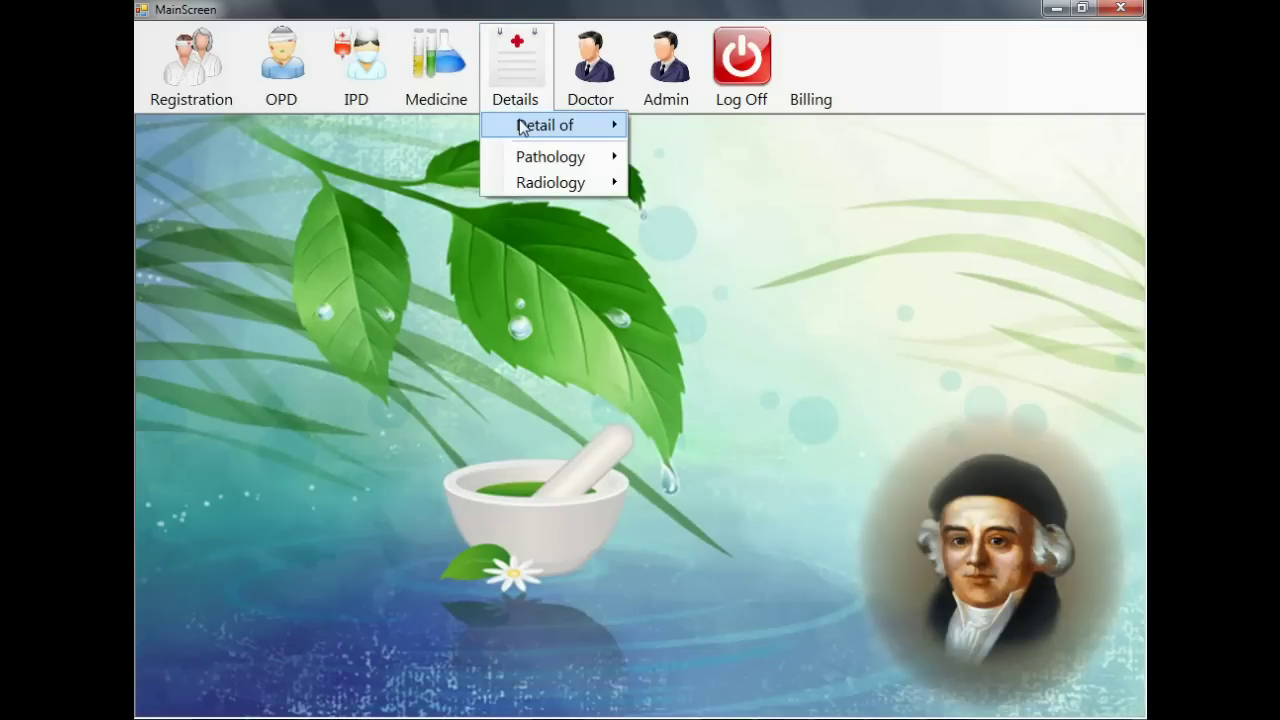
{"action": "mouse_move", "coordinate": [526, 126]}
{"action": "left_click", "coordinate": [687, 187]}
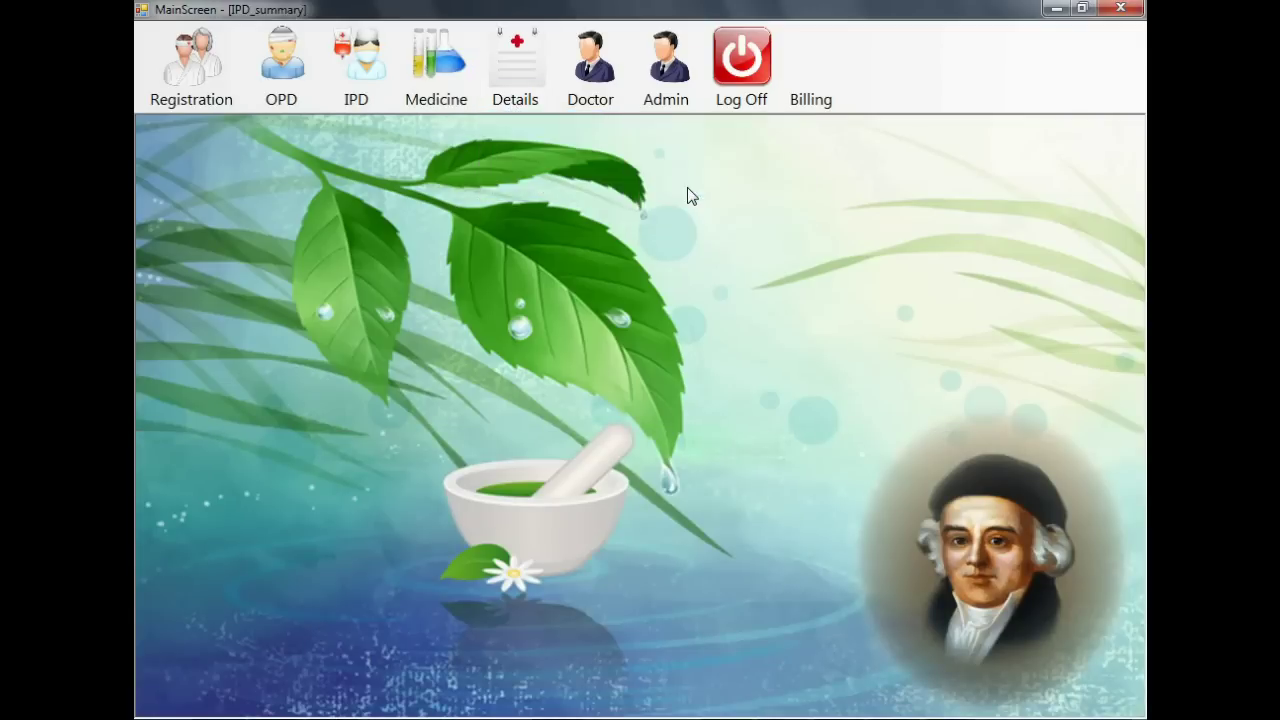
{"action": "scroll", "coordinate": [558, 290], "scroll_direction": "down", "scroll_amount": 3}
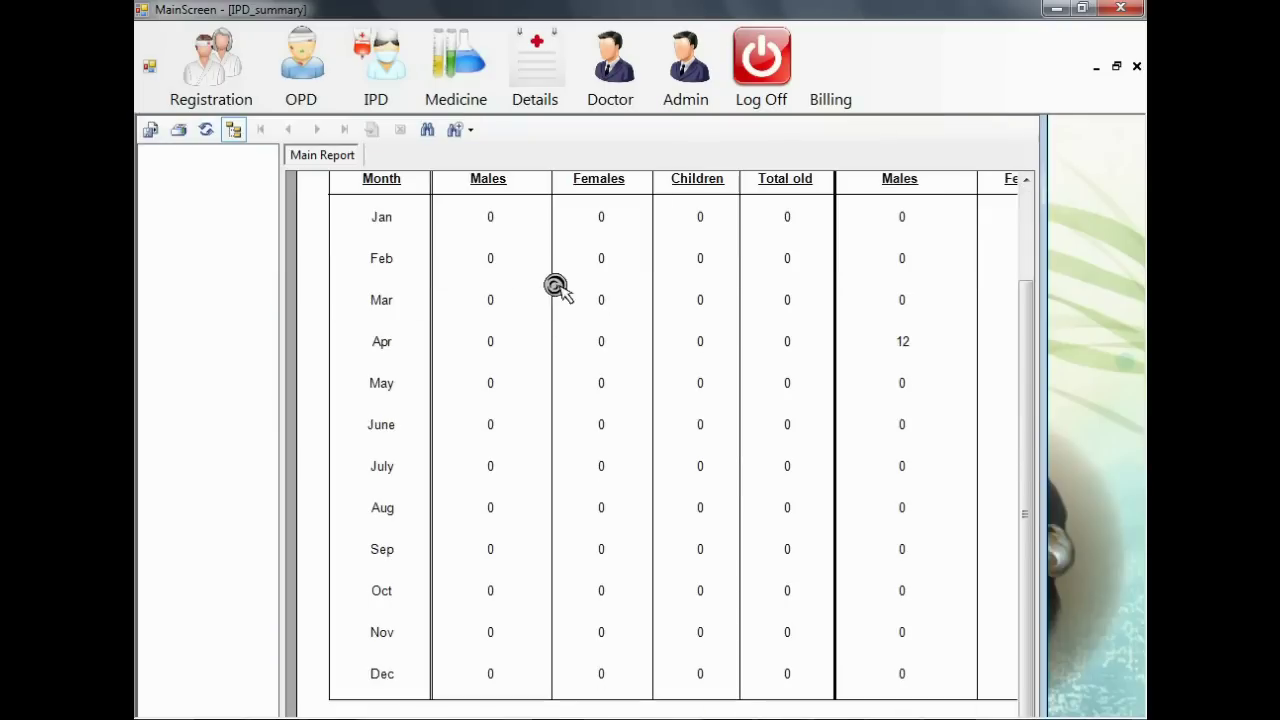
{"action": "left_click", "coordinate": [1116, 68]}
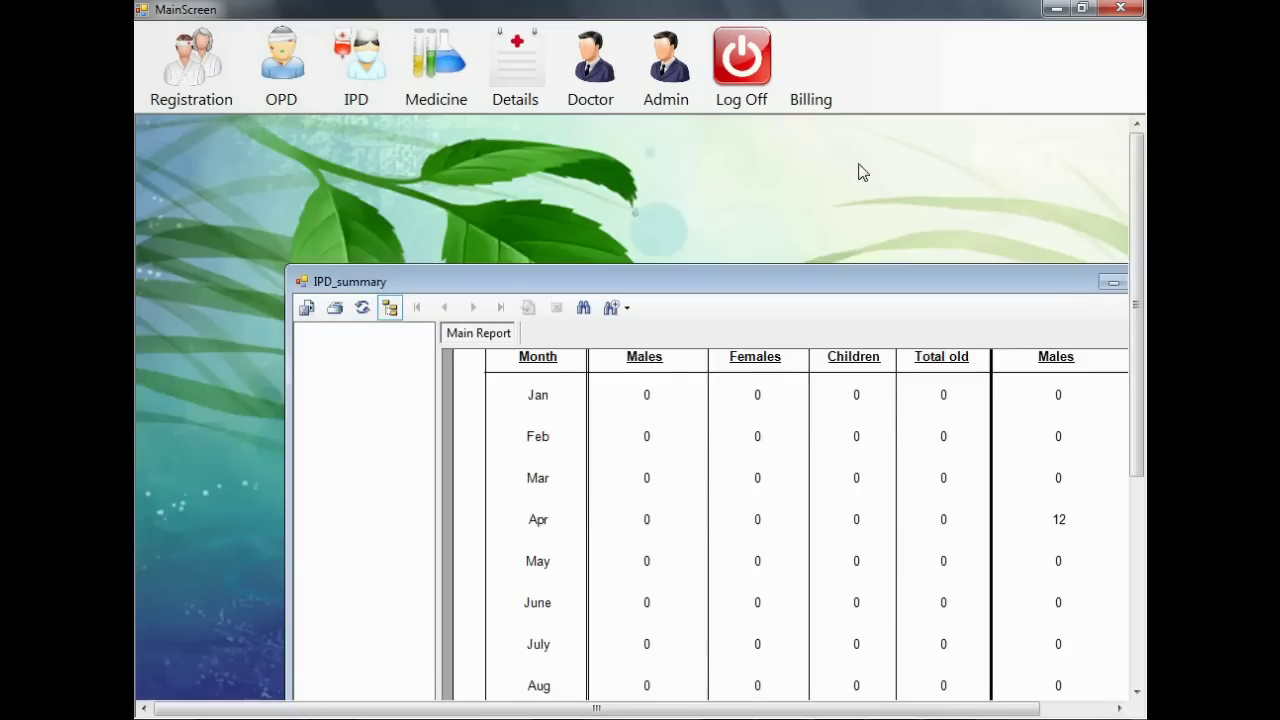
{"action": "double_click", "coordinate": [805, 279]}
{"action": "scroll", "coordinate": [925, 323], "scroll_direction": "down", "scroll_amount": 3}
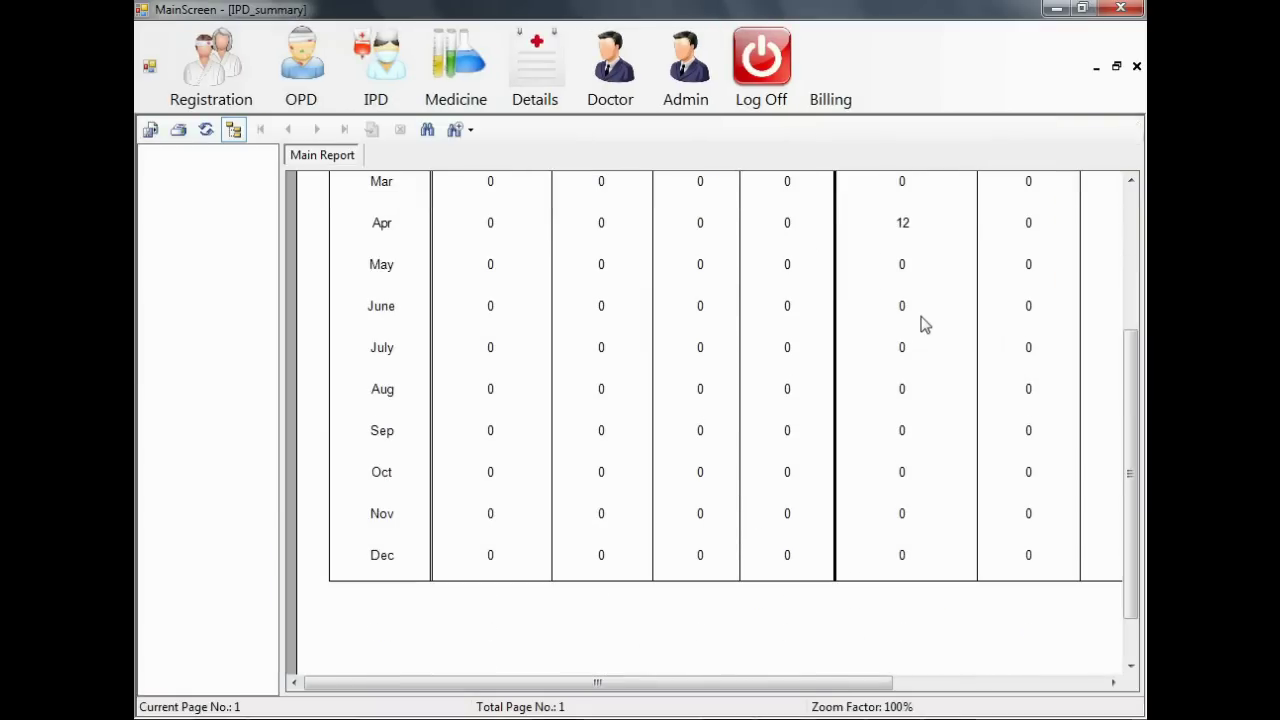
{"action": "scroll", "coordinate": [920, 323], "scroll_direction": "up", "scroll_amount": 6}
{"action": "left_click_drag", "start_coordinate": [713, 686], "coordinate": [577, 671]}
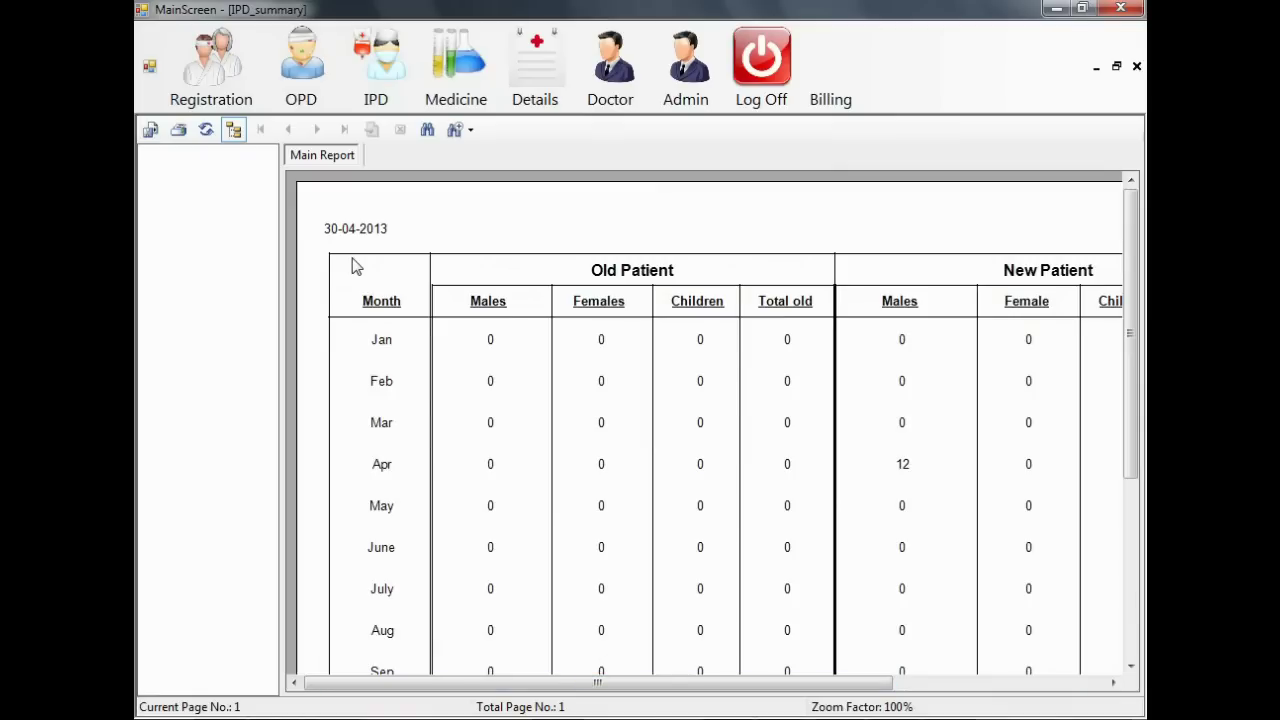
Step: Start exporting the IPD summary report to drive D: as "IPD summary.pdf" in Adobe Acrobat format
{"action": "left_click", "coordinate": [150, 130]}
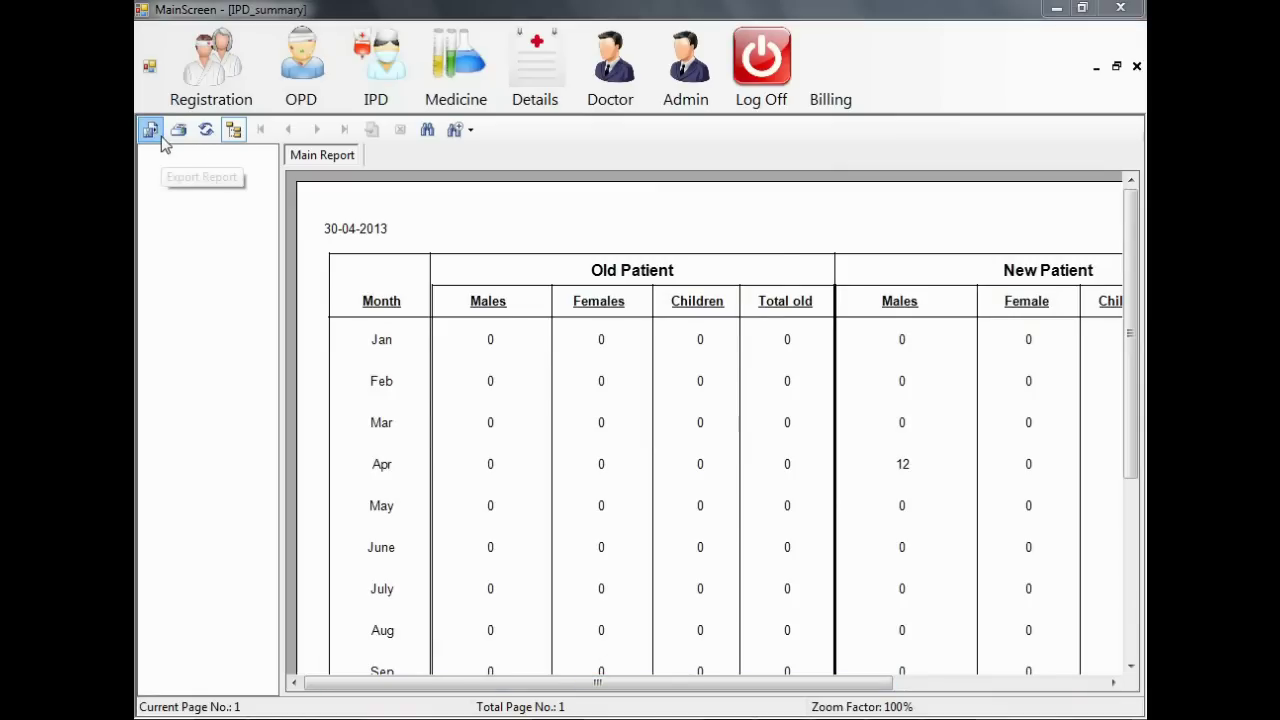
{"action": "type", "text": "IPD s"}
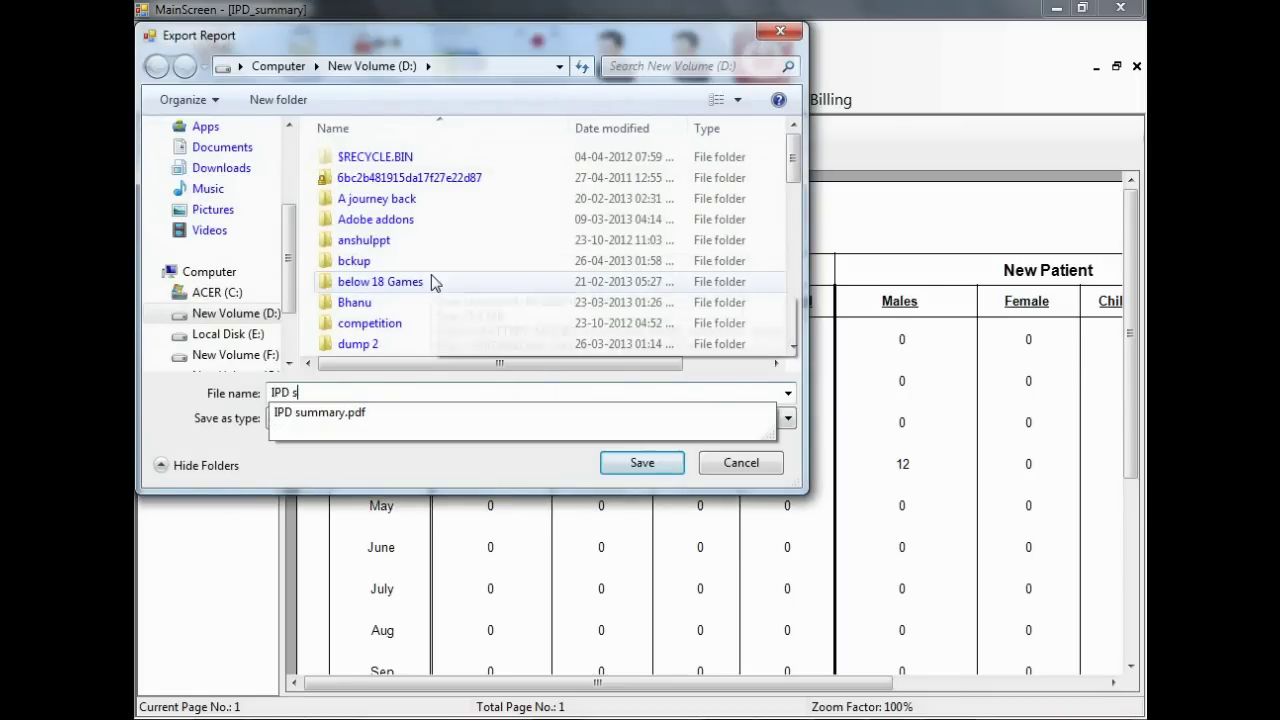
{"action": "type", "text": "u"}
{"action": "key", "text": "Down"}
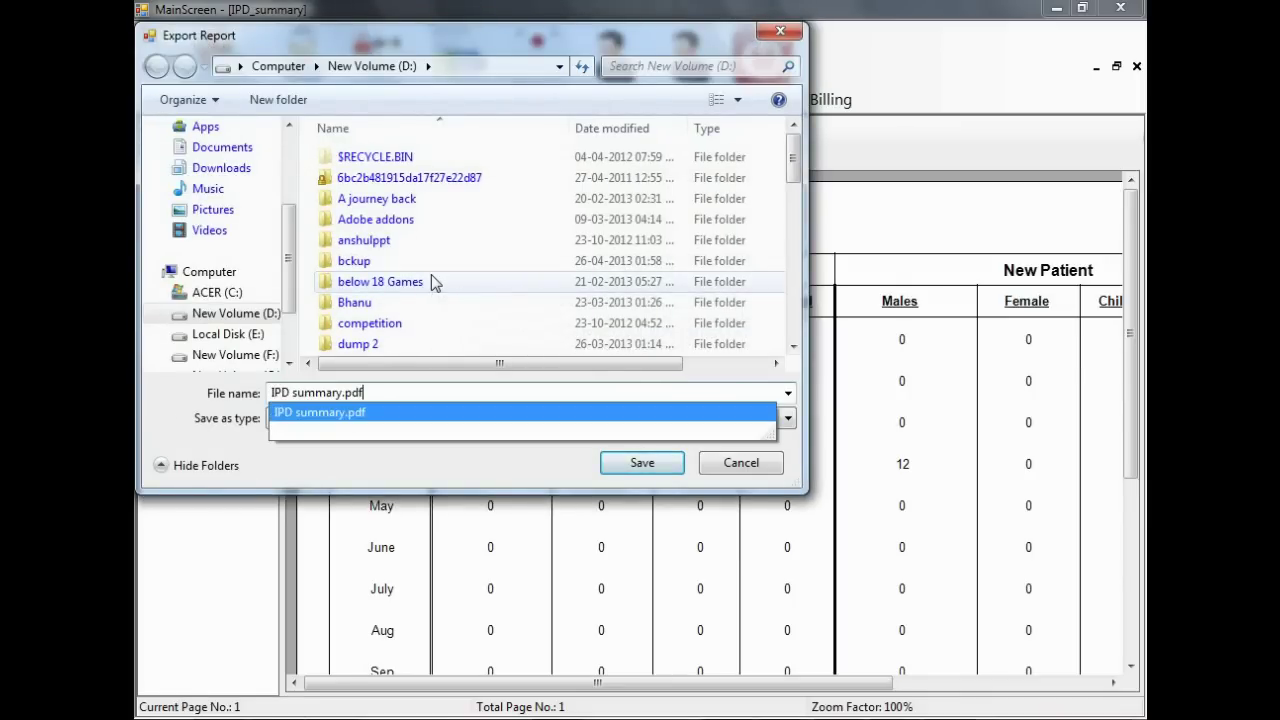
{"action": "key", "text": "Tab"}
{"action": "key", "text": "alt+Down"}
{"action": "key", "text": "Down"}
{"action": "key", "text": "Return"}
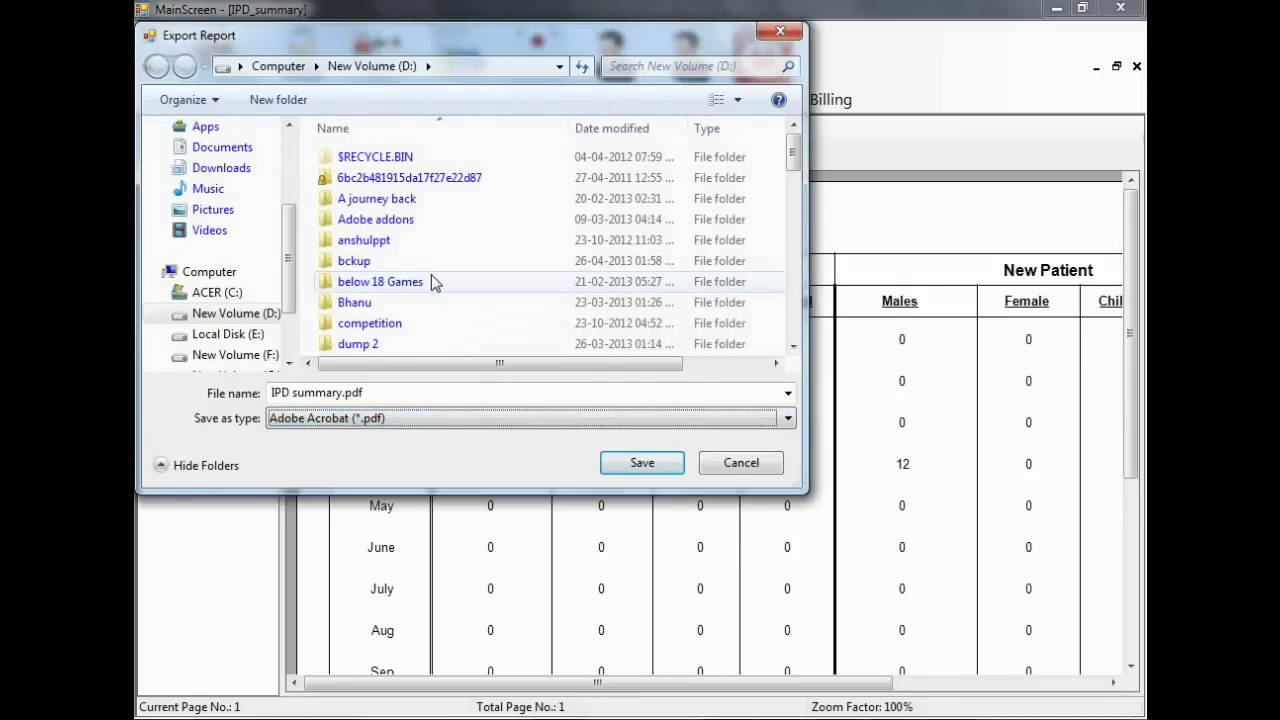
Step: Save the export, replacing the existing PDF, and close the IPD summary report
{"action": "key", "text": "Return"}
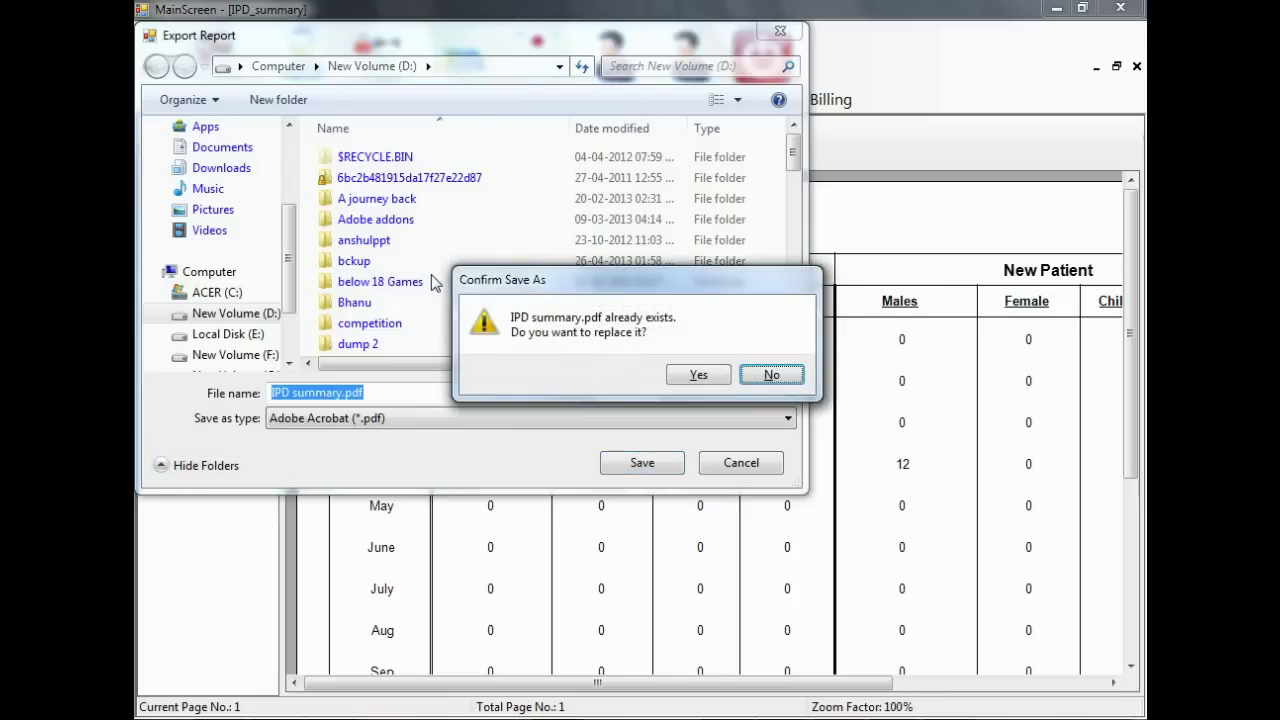
{"action": "key", "text": "Left"}
{"action": "key", "text": "Return"}
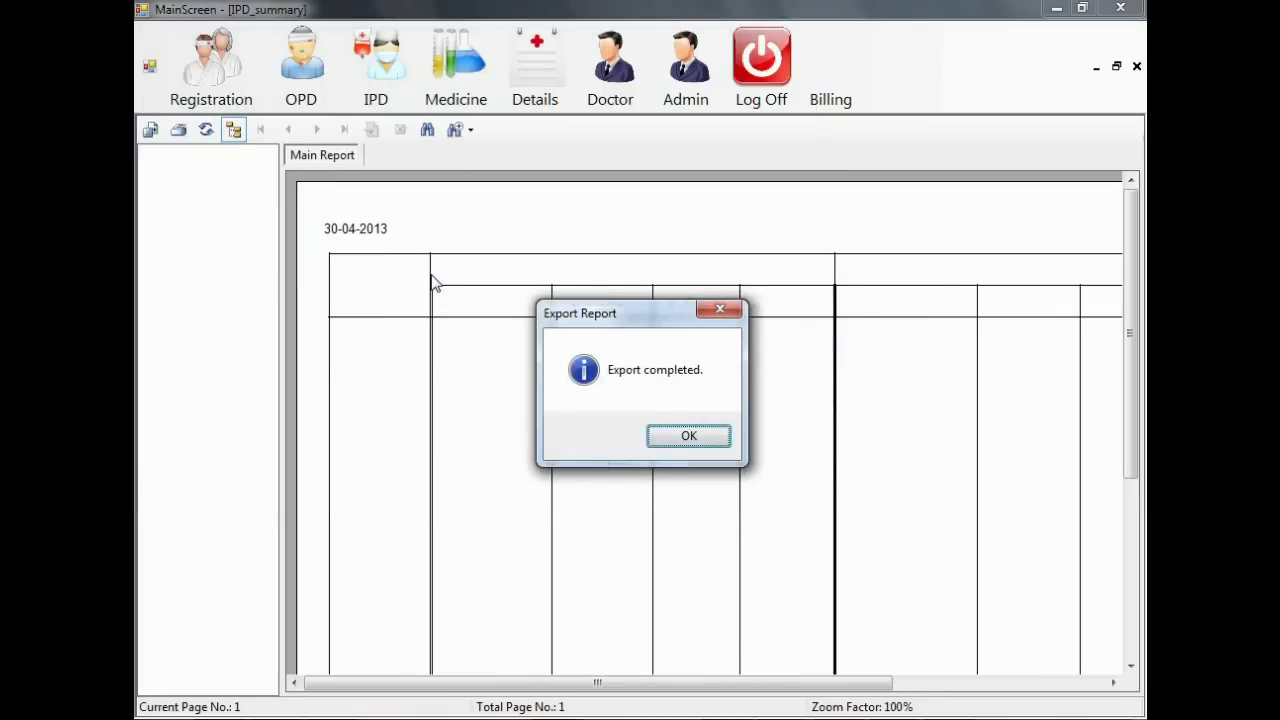
{"action": "key", "text": "Return"}
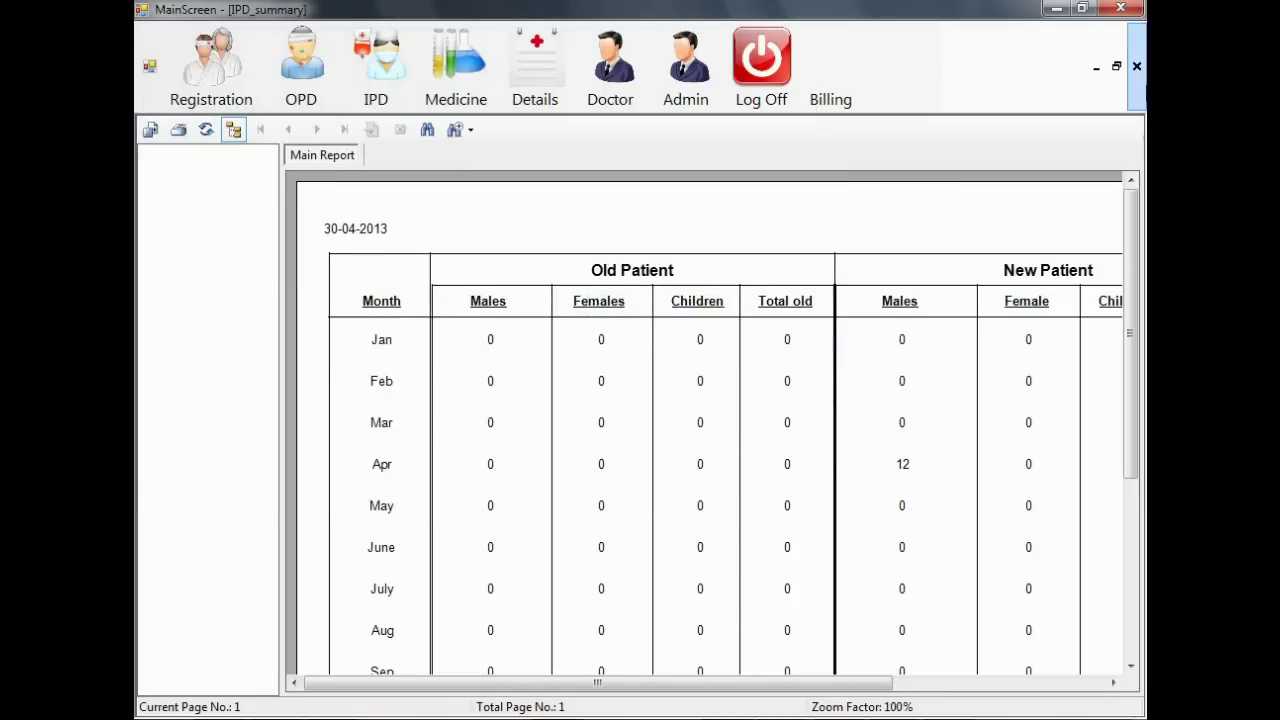
{"action": "left_click", "coordinate": [1136, 66]}
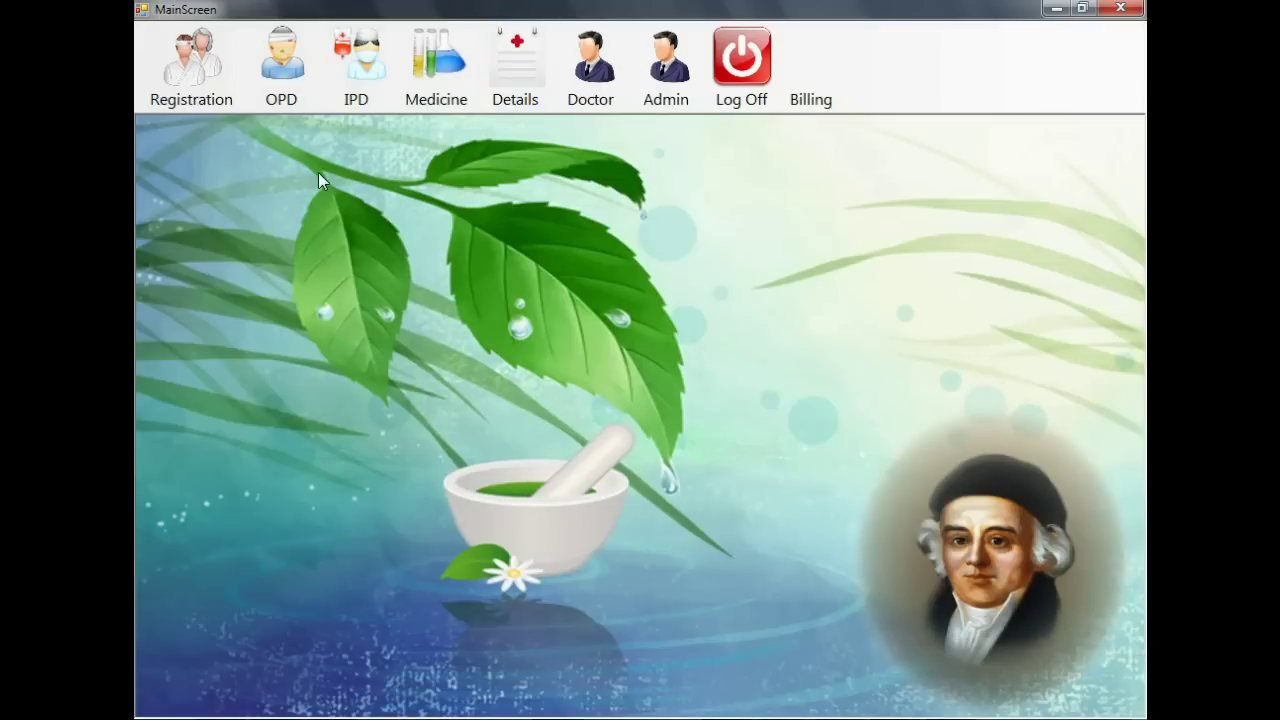
Step: Open the form for adding new staff and enter the user name u1 and the account password in both password fields
{"action": "left_click", "coordinate": [647, 117]}
{"action": "left_click", "coordinate": [653, 123]}
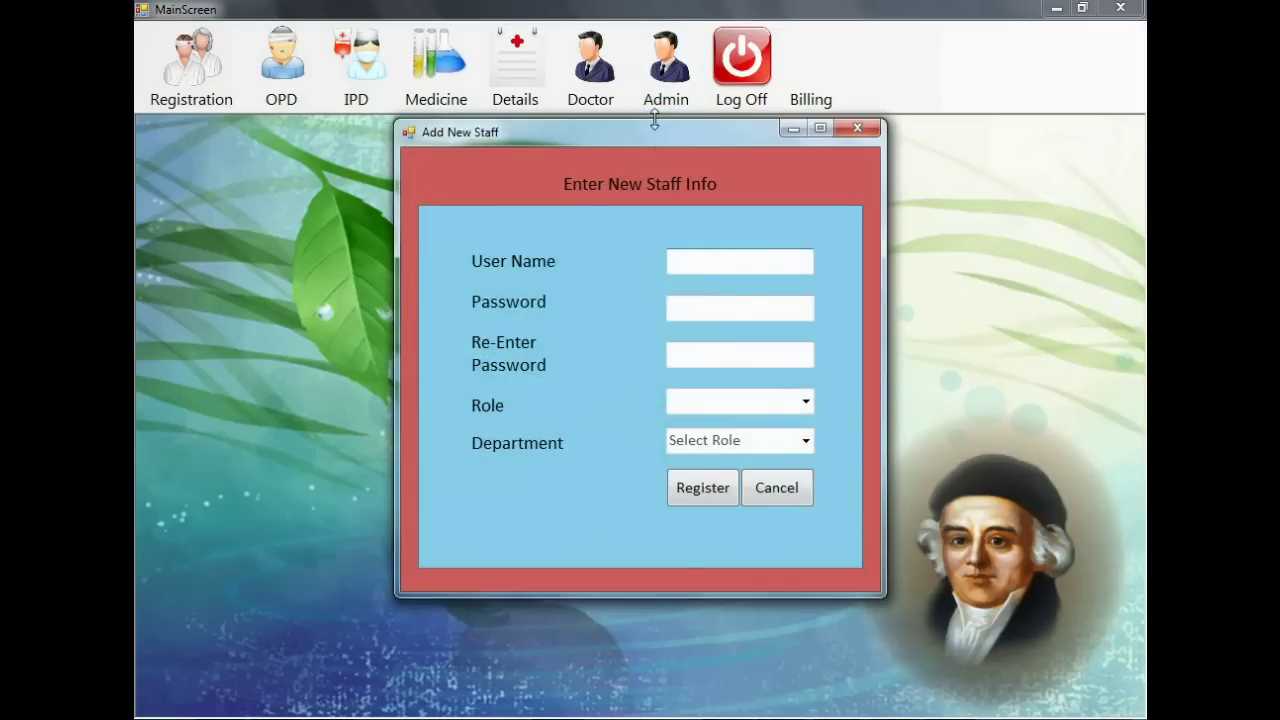
{"action": "type", "text": "u1"}
{"action": "key", "text": "Tab"}
{"action": "type", "text": "1"}
{"action": "key", "text": "Tab"}
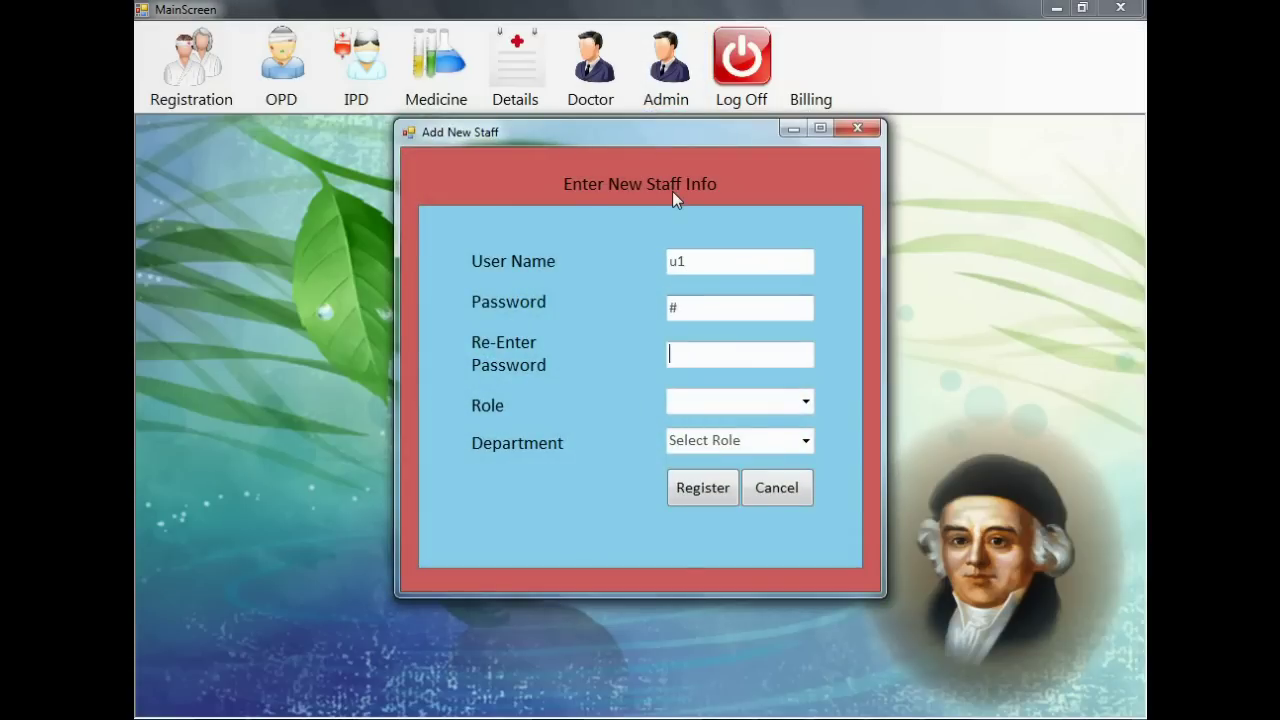
{"action": "type", "text": "1"}
{"action": "key", "text": "Tab"}
Step: Set the new staff member's role to doctor and the department to gynaecology
{"action": "type", "text": "doctor"}
{"action": "key", "text": "Tab"}
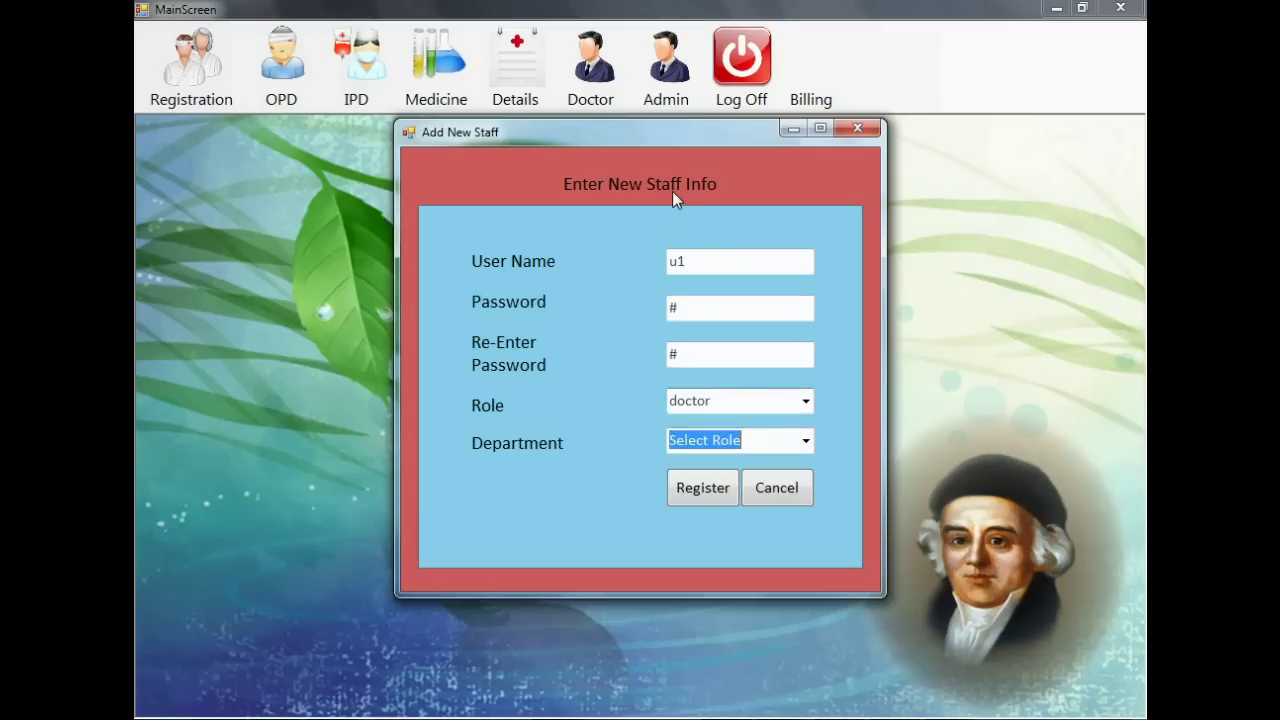
{"action": "key", "text": "Down"}
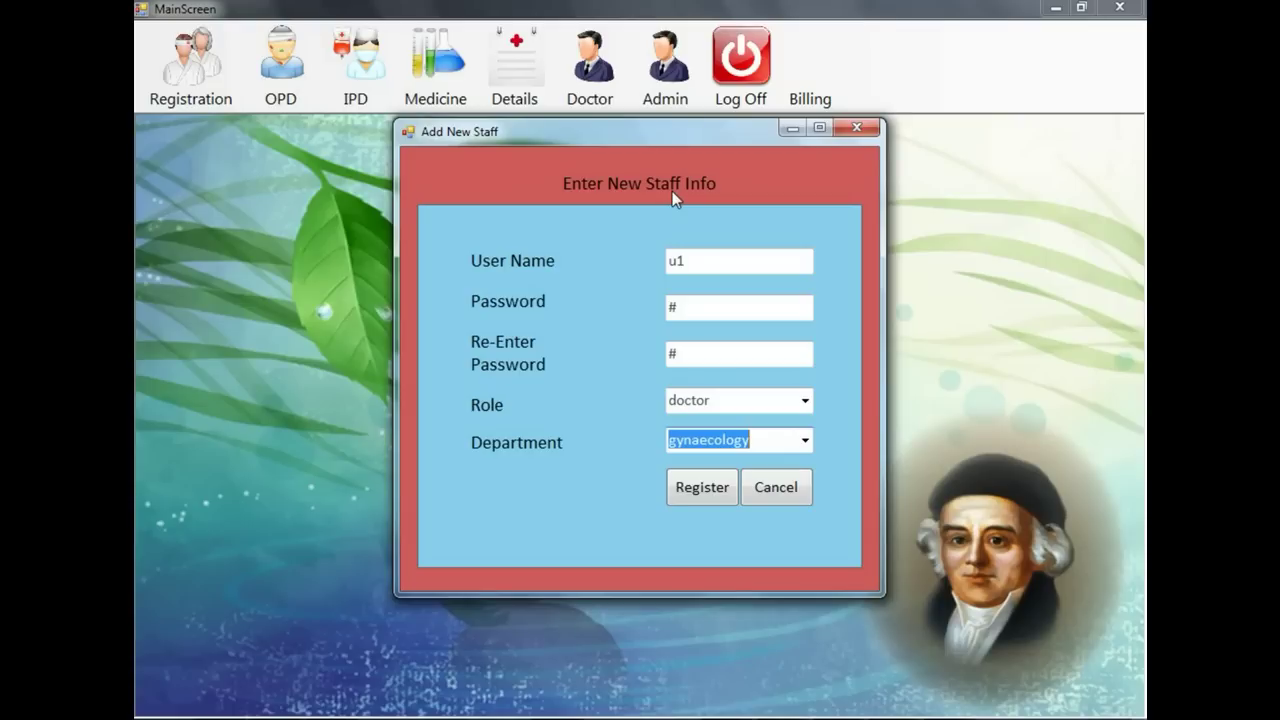
Step: Open the billing form and select the newest patient's ID together with that patient's OPD ID and IPD ID
{"action": "left_click", "coordinate": [817, 75]}
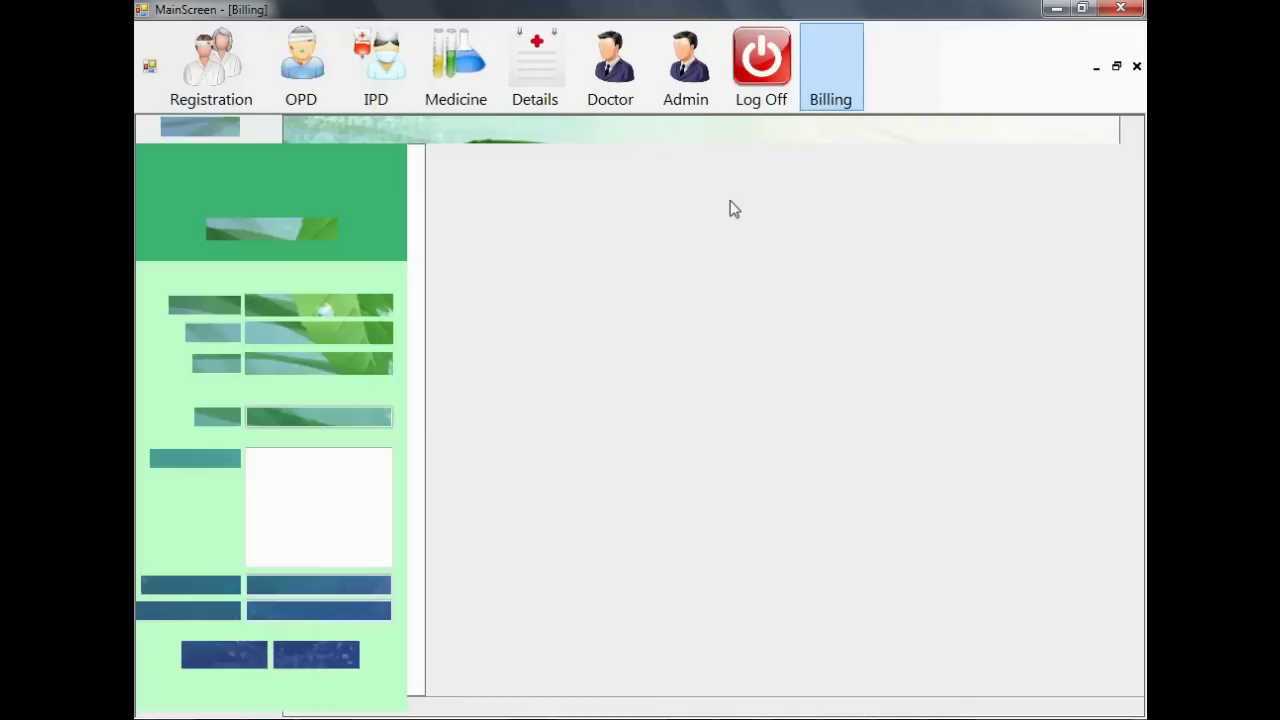
{"action": "left_click", "coordinate": [384, 306]}
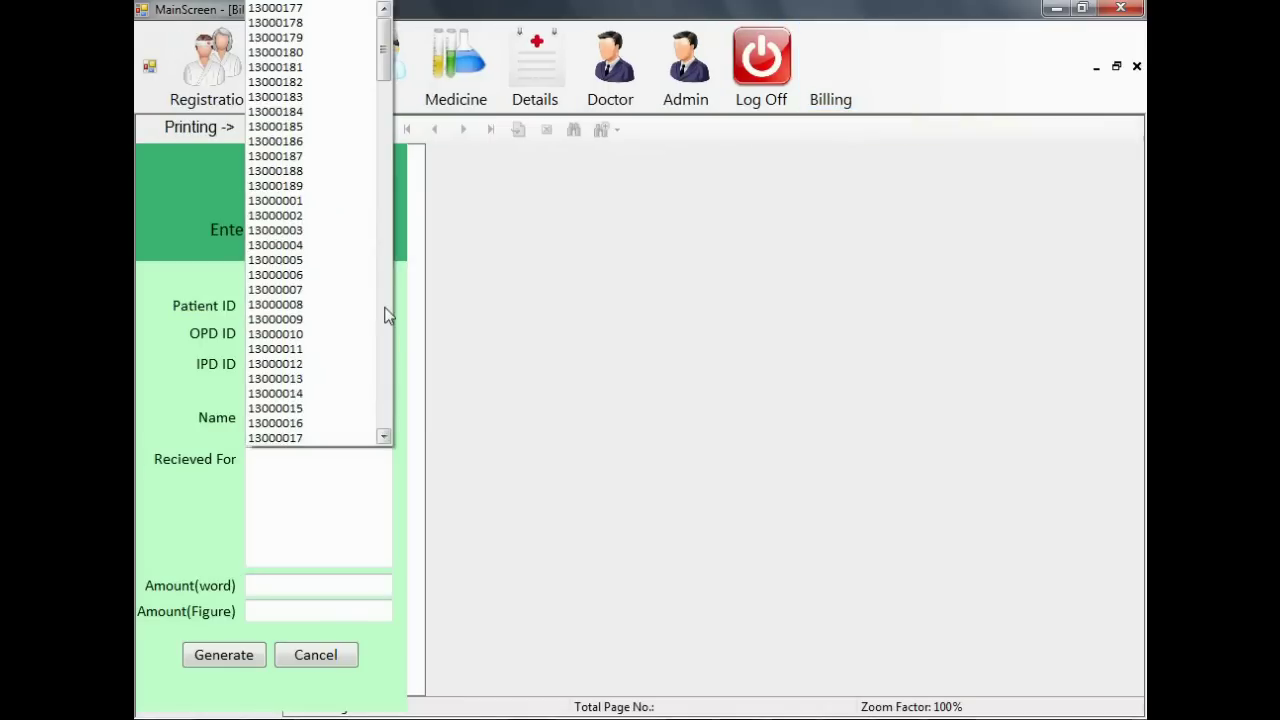
{"action": "left_click", "coordinate": [340, 185]}
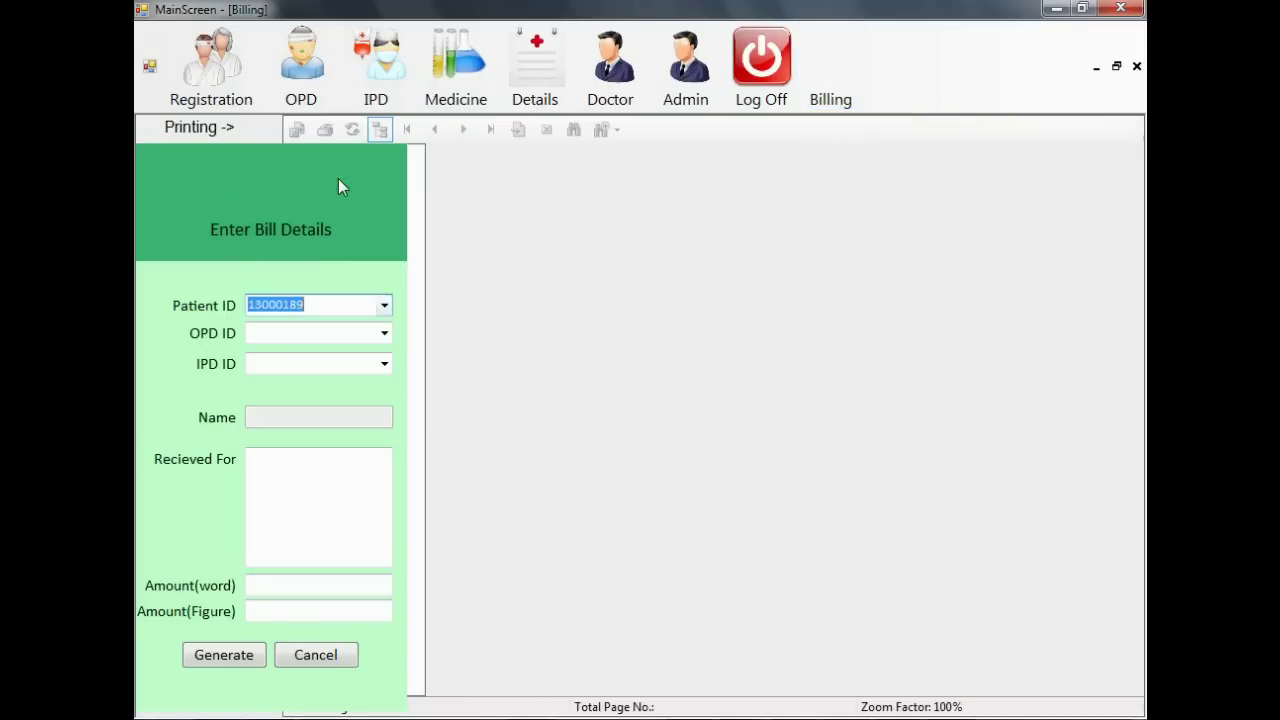
{"action": "left_click", "coordinate": [384, 334]}
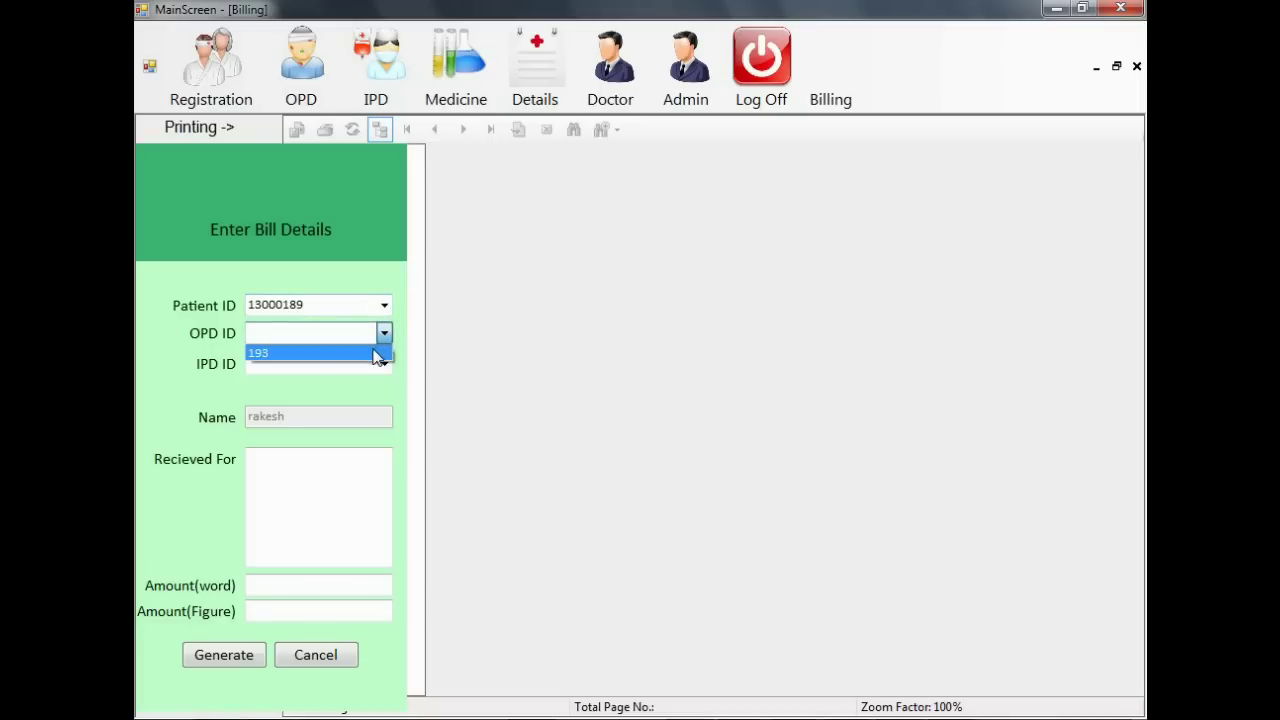
{"action": "left_click", "coordinate": [375, 355]}
{"action": "left_click", "coordinate": [385, 364]}
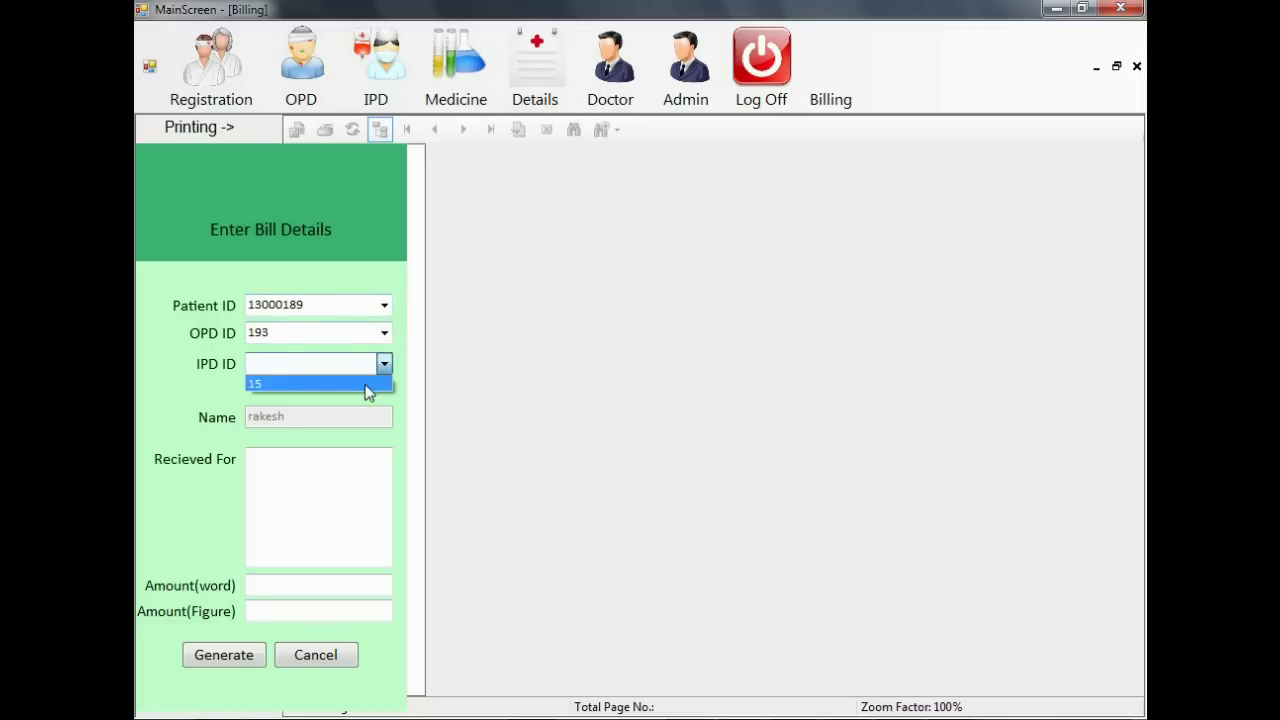
{"action": "left_click", "coordinate": [368, 386]}
Step: Enter "OPD bills" as the payment reason with the amount "fifty" in words and 50 in figures, and generate the invoice
{"action": "left_click", "coordinate": [342, 505]}
{"action": "type", "text": "OPD bills"}
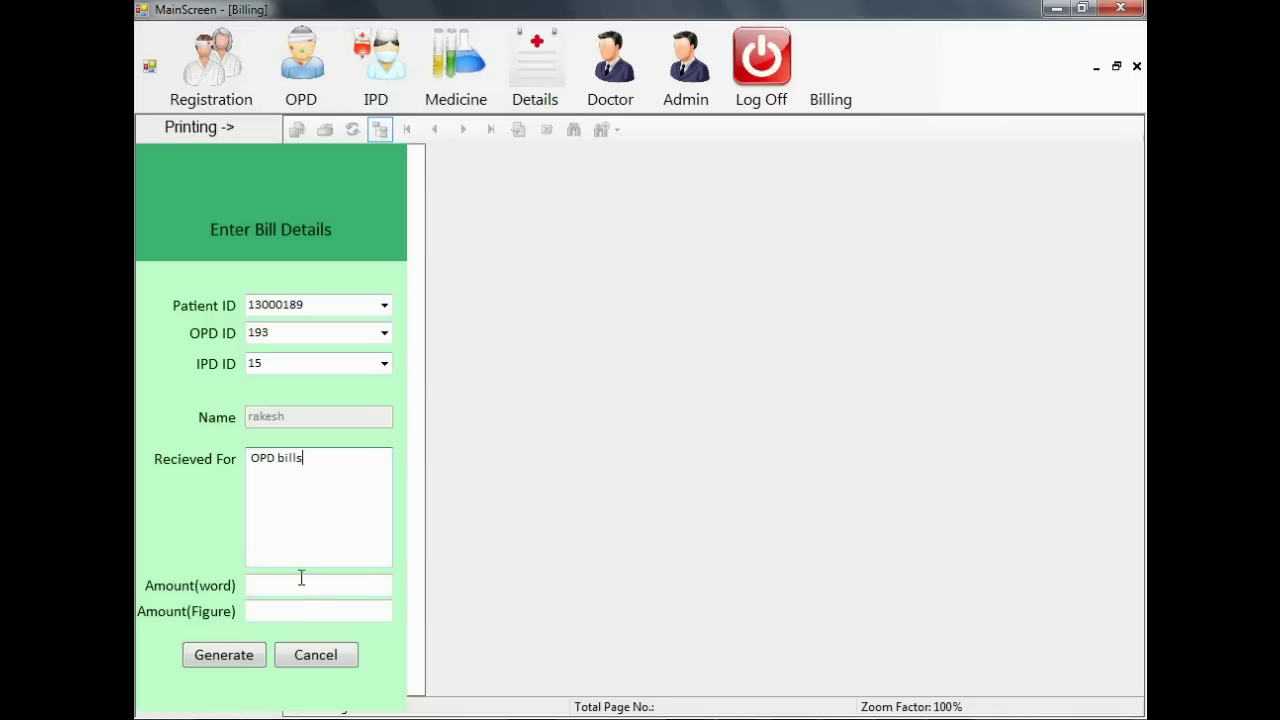
{"action": "left_click", "coordinate": [298, 585]}
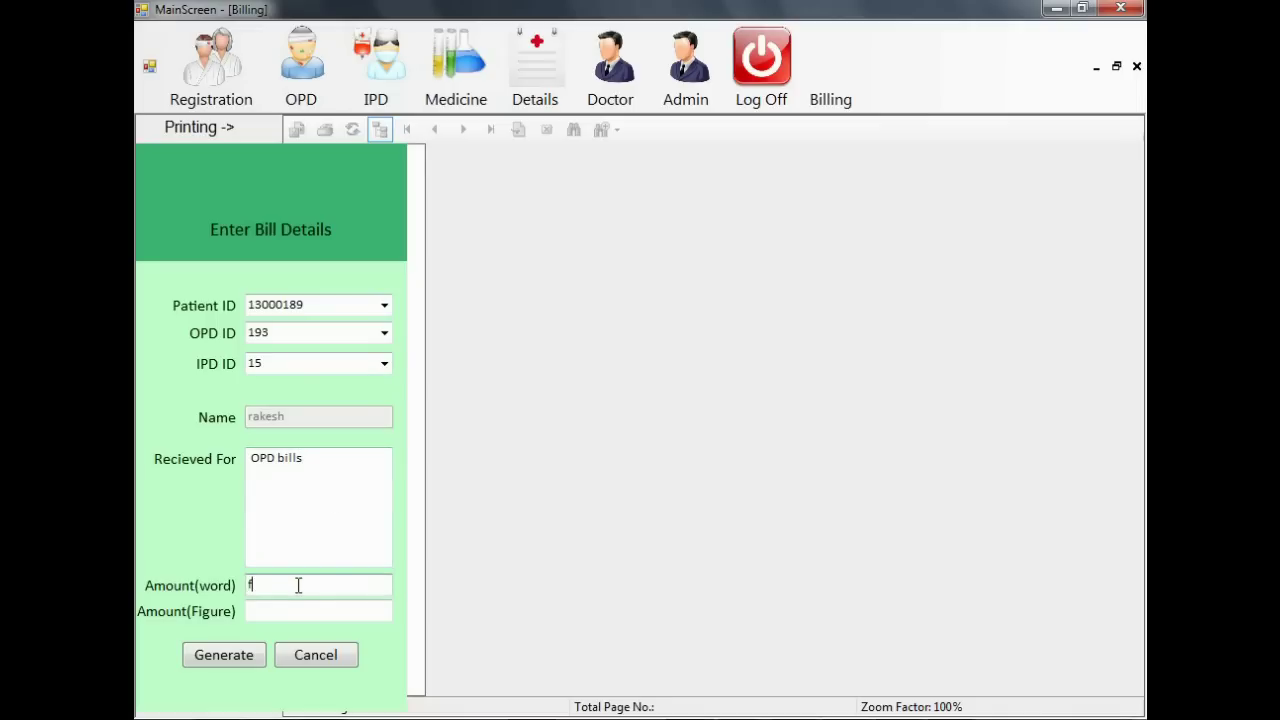
{"action": "key", "text": "Tab"}
{"action": "type", "text": "50"}
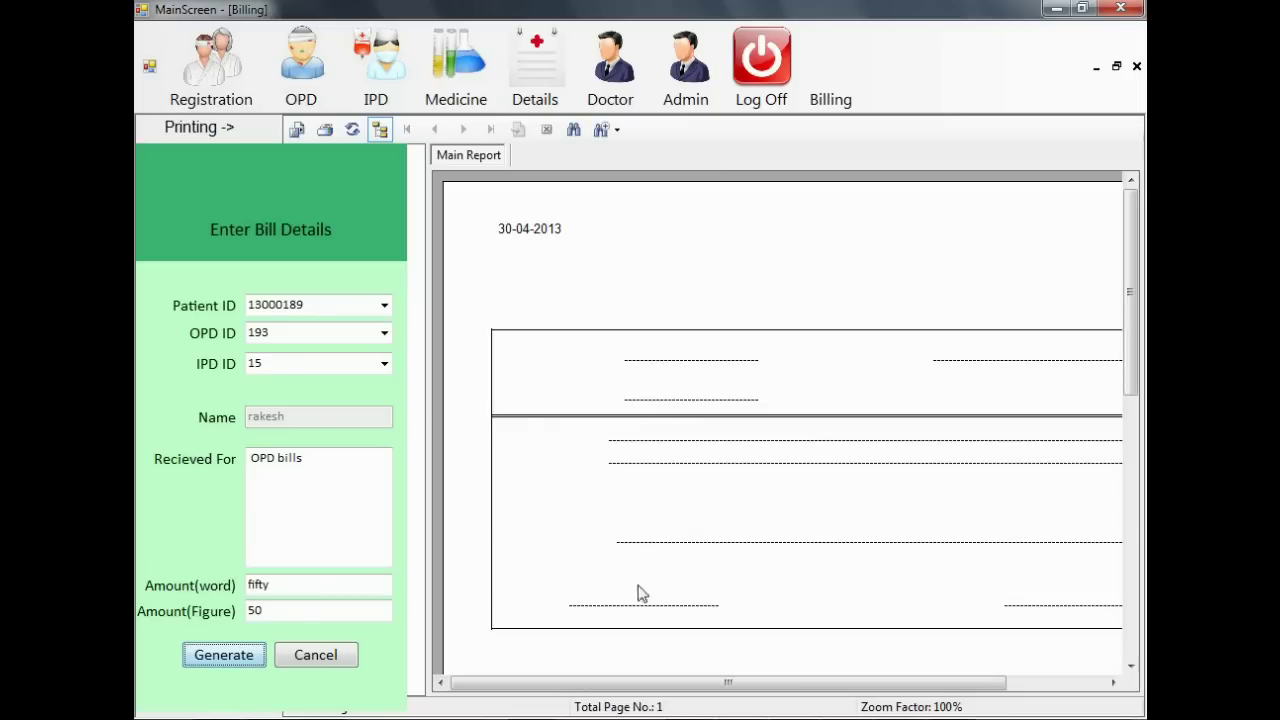
{"action": "left_click_drag", "start_coordinate": [604, 688], "coordinate": [648, 688]}
{"action": "scroll", "coordinate": [668, 455], "scroll_direction": "down", "scroll_amount": 3}
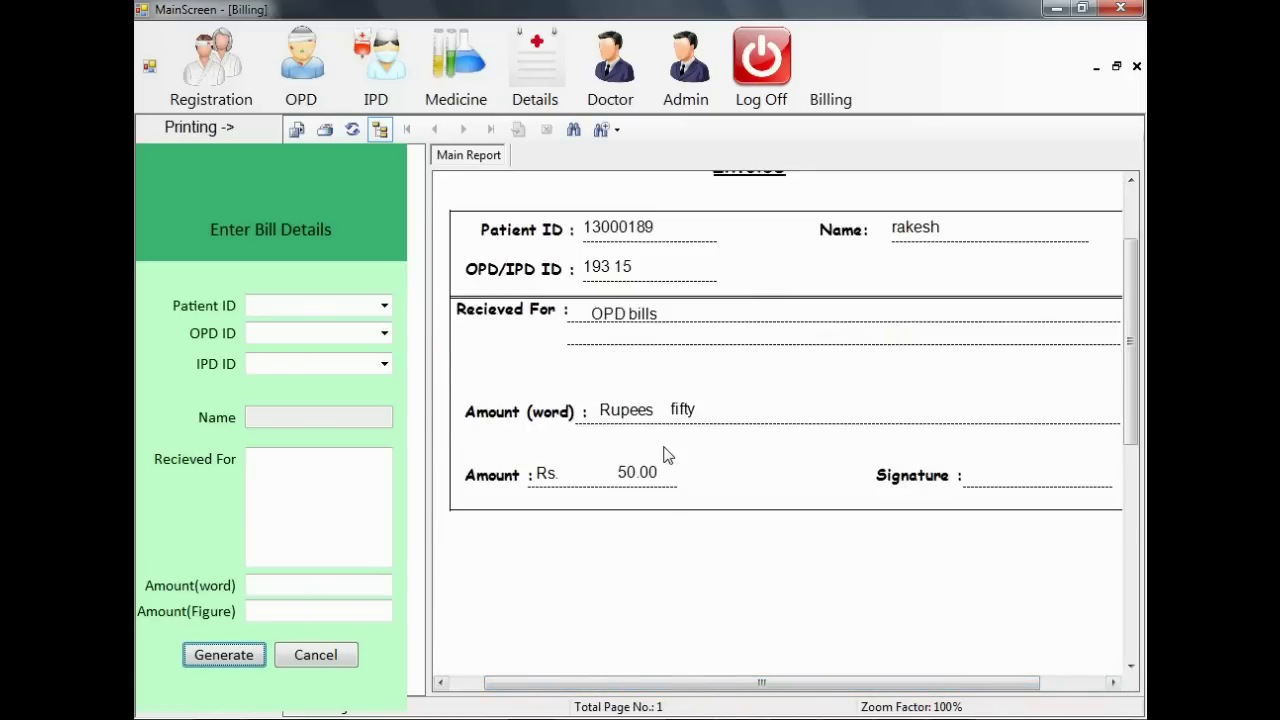
{"action": "scroll", "coordinate": [668, 455], "scroll_direction": "up", "scroll_amount": 3}
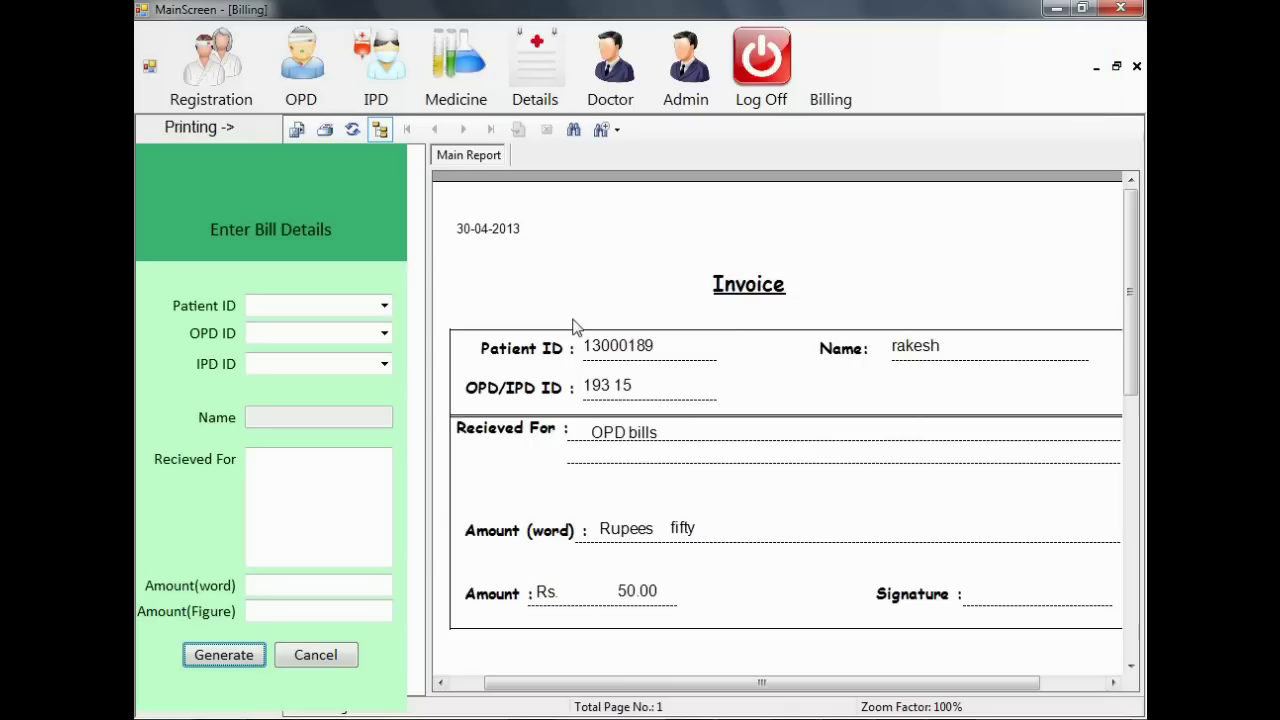
Step: Export the invoice to drive D: as an Adobe Acrobat PDF named "invoice for" plus a person's first name, and close the billing form
{"action": "left_click", "coordinate": [299, 132]}
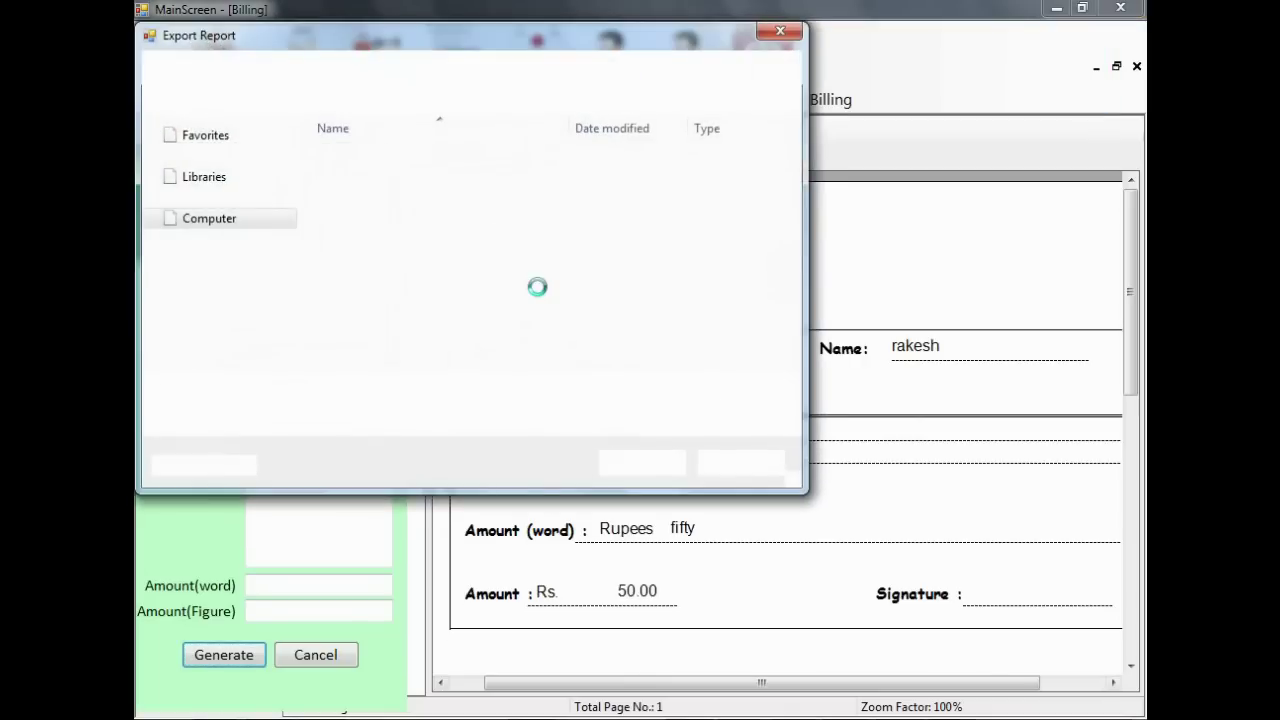
{"action": "type", "text": "invoi"}
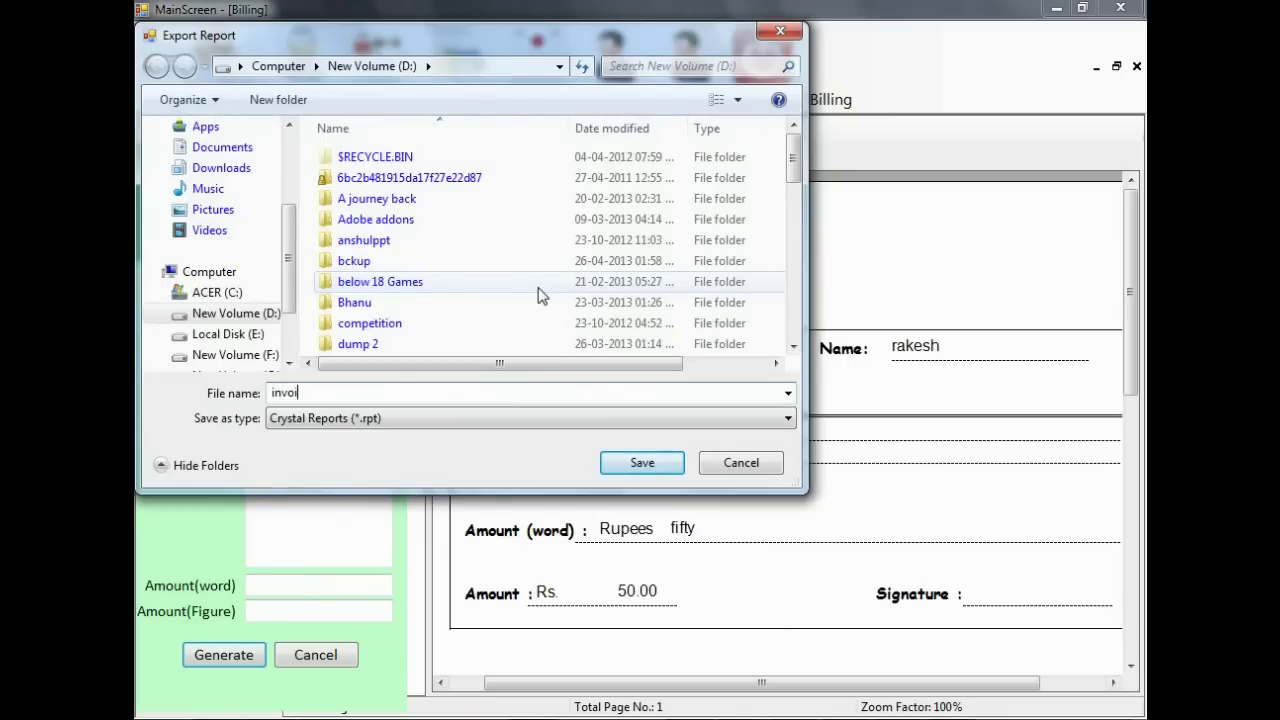
{"action": "type", "text": "ce for rahul"}
{"action": "key", "text": "Tab"}
{"action": "key", "text": "alt+Down"}
{"action": "key", "text": "Down"}
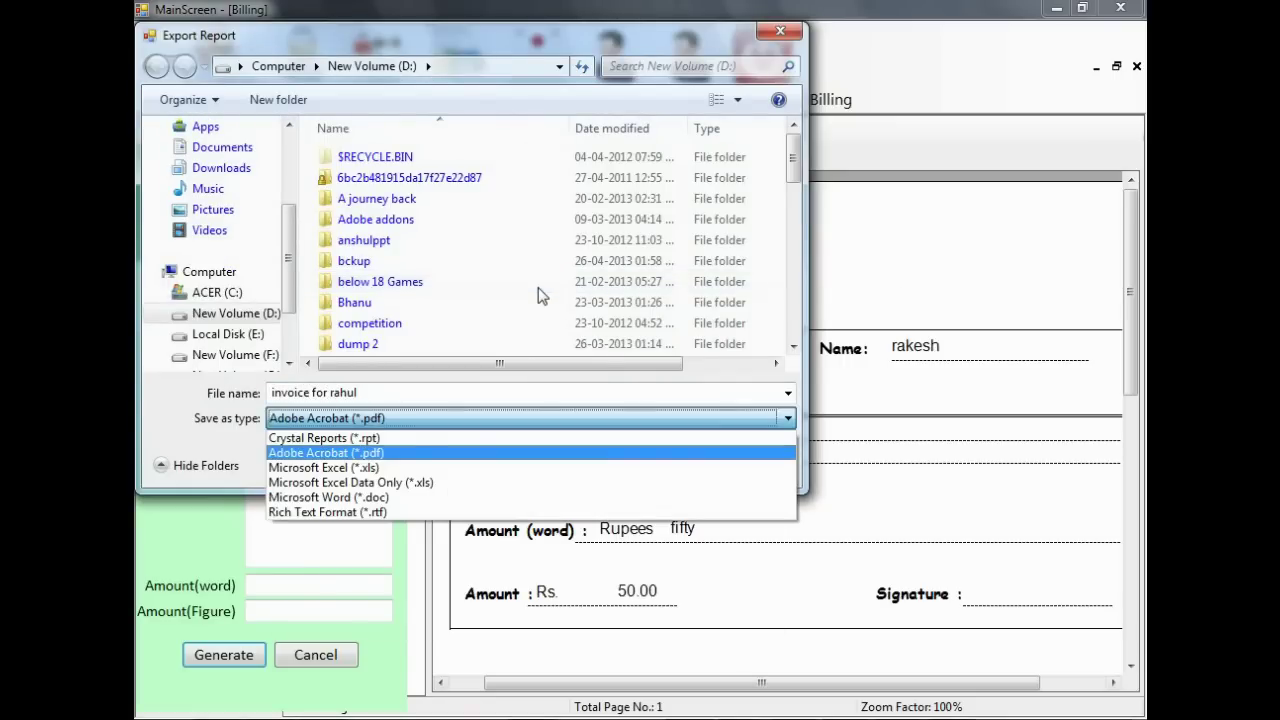
{"action": "key", "text": "Return"}
{"action": "key", "text": "Return"}
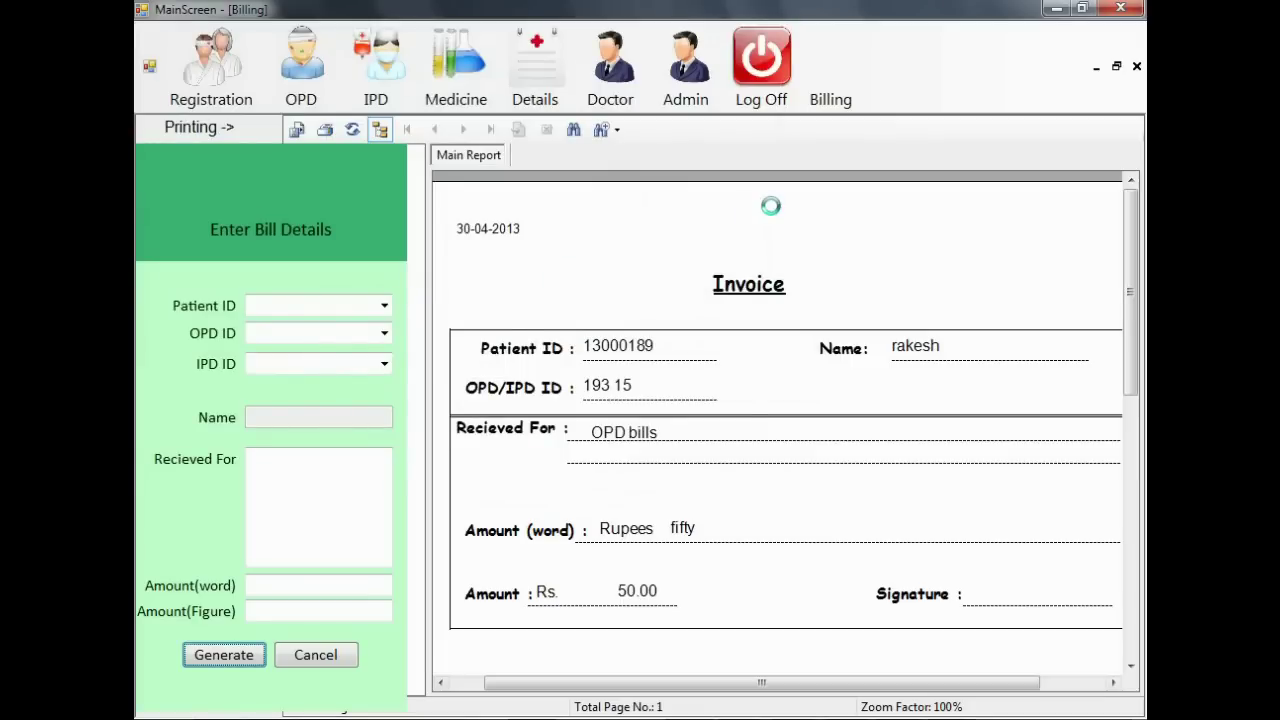
{"action": "left_click", "coordinate": [689, 435]}
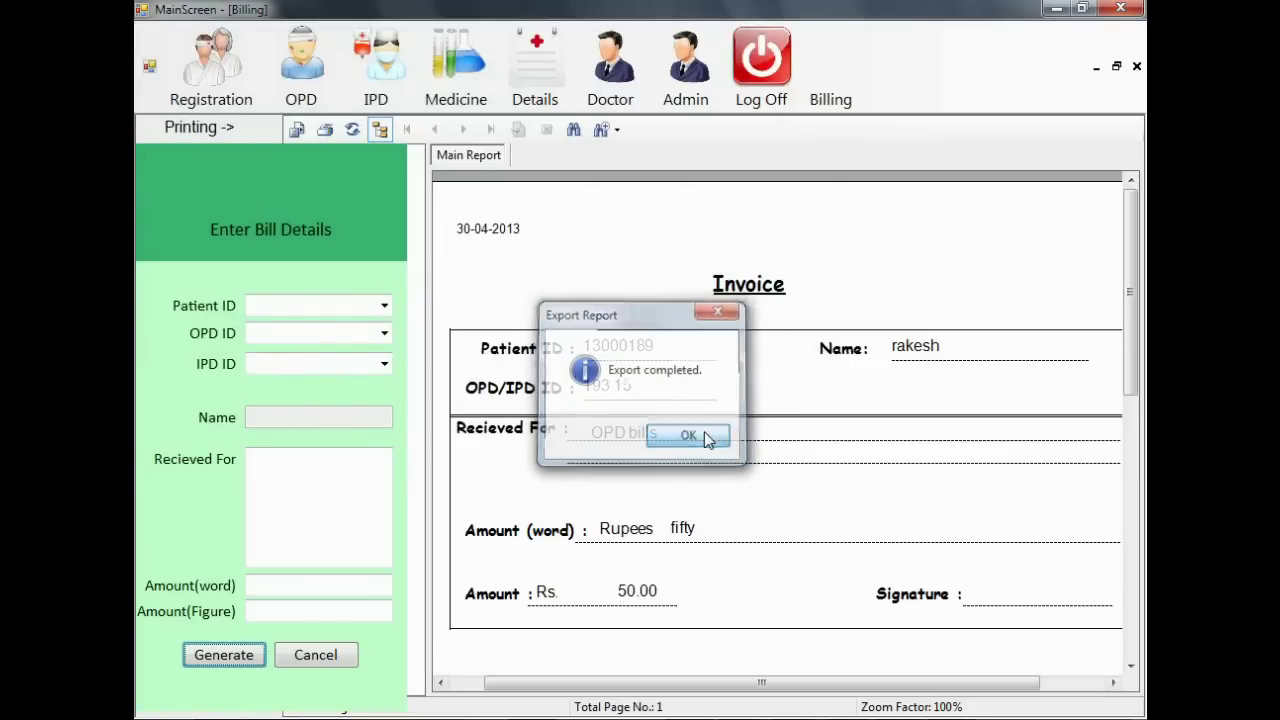
{"action": "left_click", "coordinate": [1136, 66]}
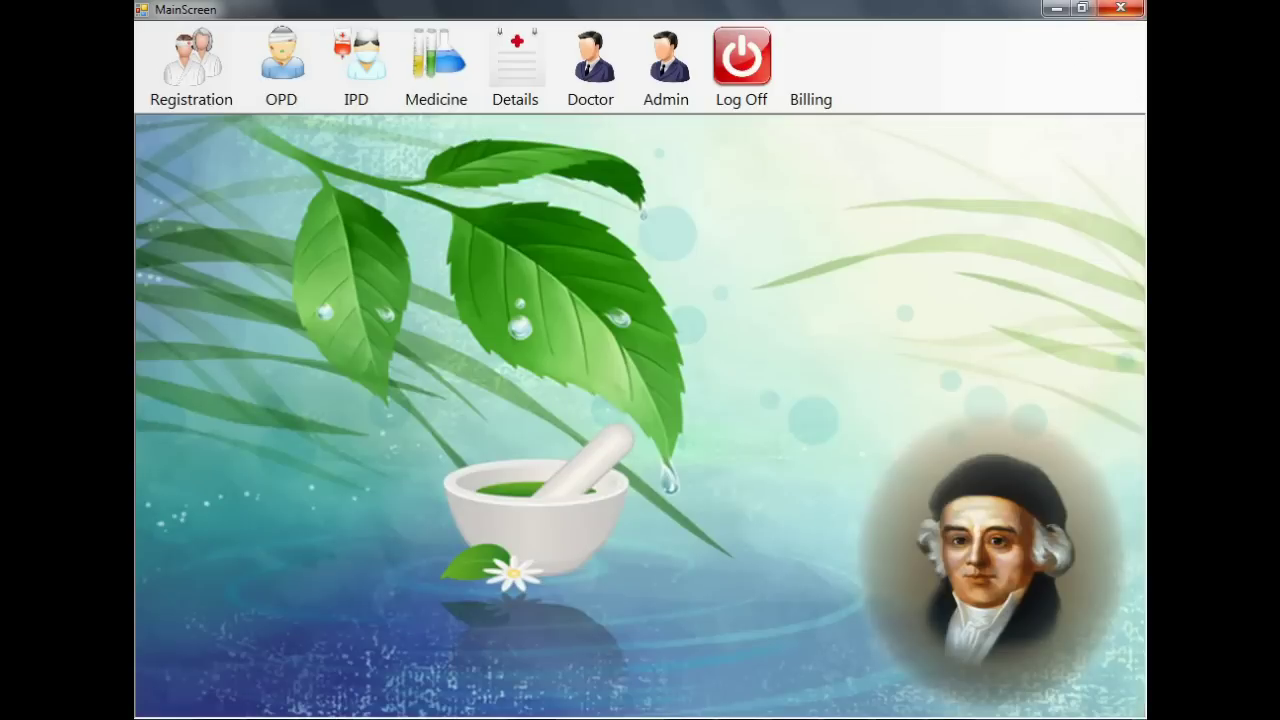